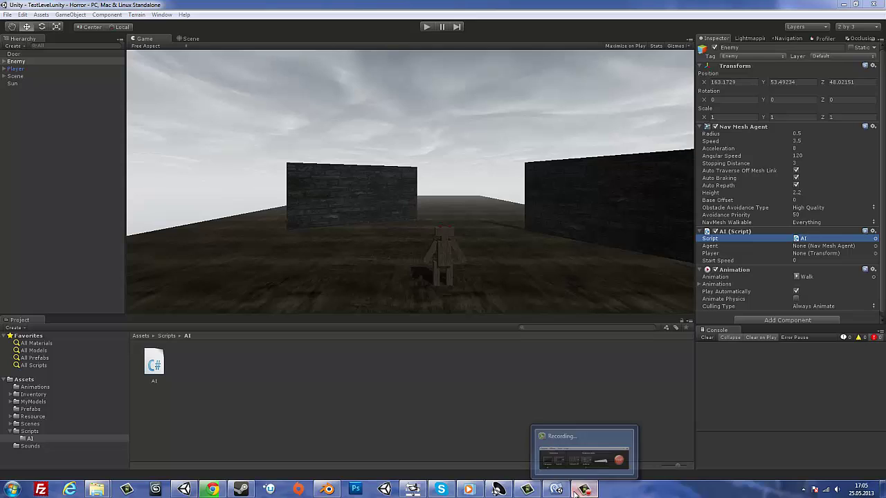
- Reorder the taskbar buttons, moving Unity to the end and another program first
mouse_move(183, 490)
left_click_drag(183, 490, 585, 489)
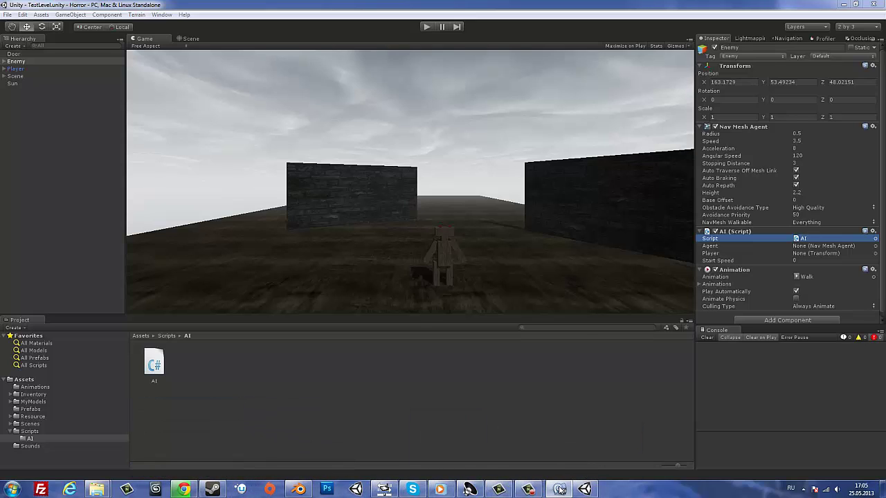
left_click_drag(355, 489, 36, 489)
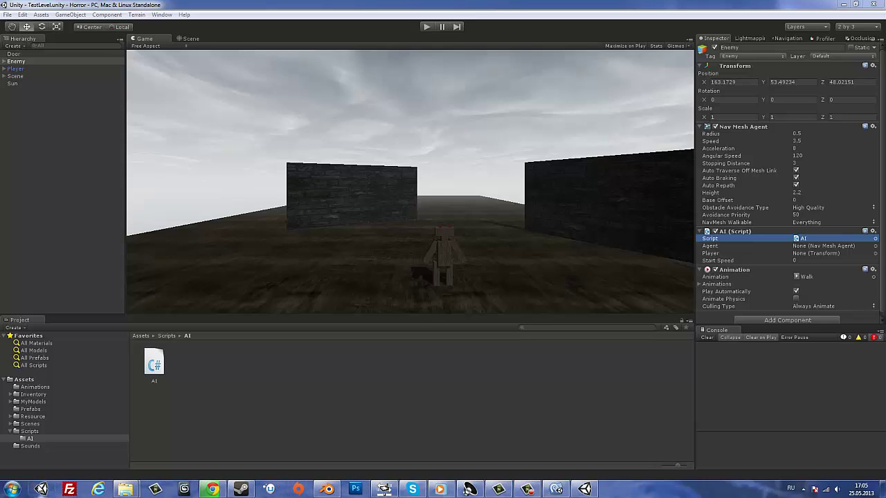
- In the Scene view, frame the Enemy, then orbit over to select the tiled Door
left_click(189, 39)
double_click(41, 61)
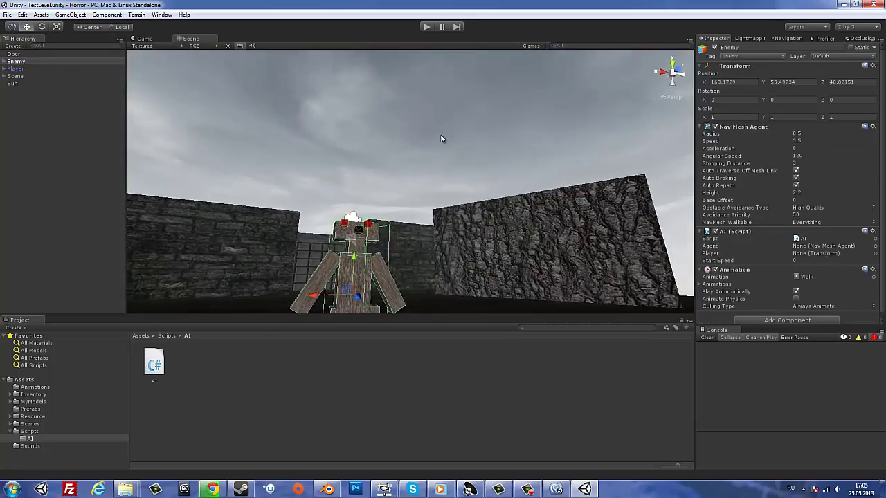
left_click(442, 138)
mouse_move(441, 139)
left_mouse_down("alt")
mouse_move(484, 243)
mouse_move(454, 227)
left_mouse_up("alt")
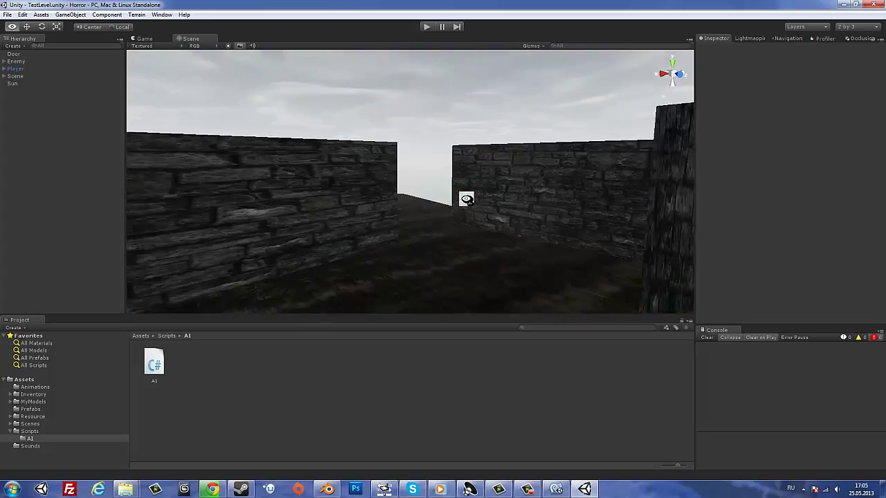
mouse_move(454, 226)
left_mouse_down("alt")
mouse_move(628, 208)
mouse_move(404, 231)
mouse_move(312, 228)
mouse_move(441, 164)
mouse_move(498, 186)
left_mouse_up("alt")
left_click(581, 213)
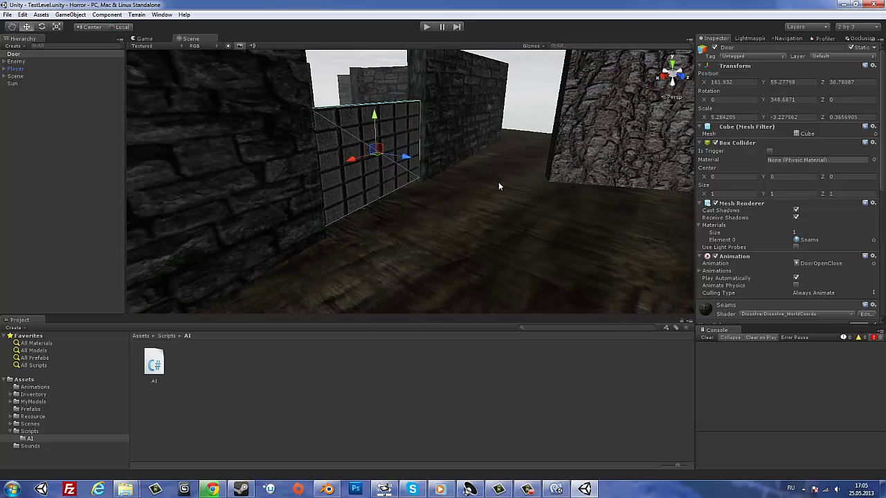
left_click(162, 14)
left_click(178, 113)
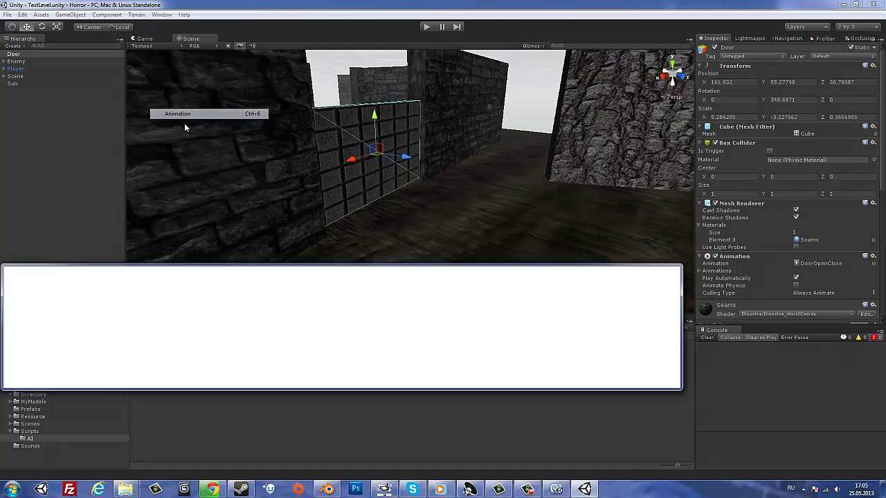
left_click(24, 281)
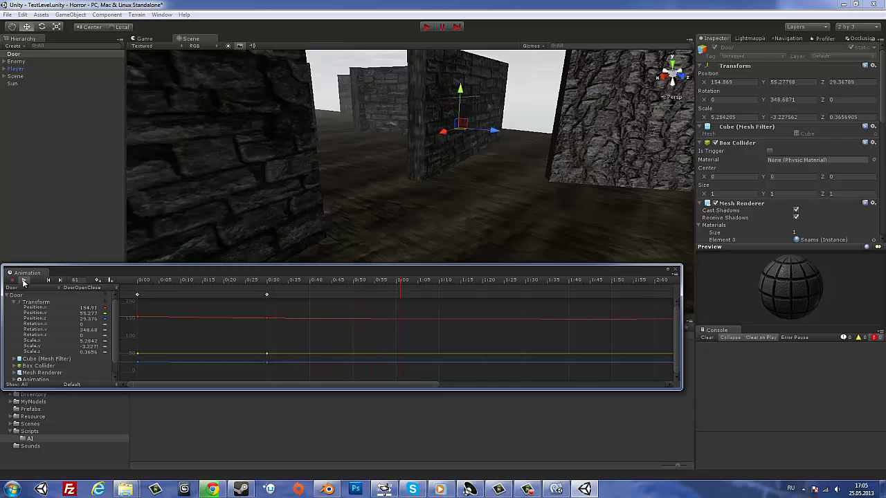
left_click_drag(353, 386, 572, 386)
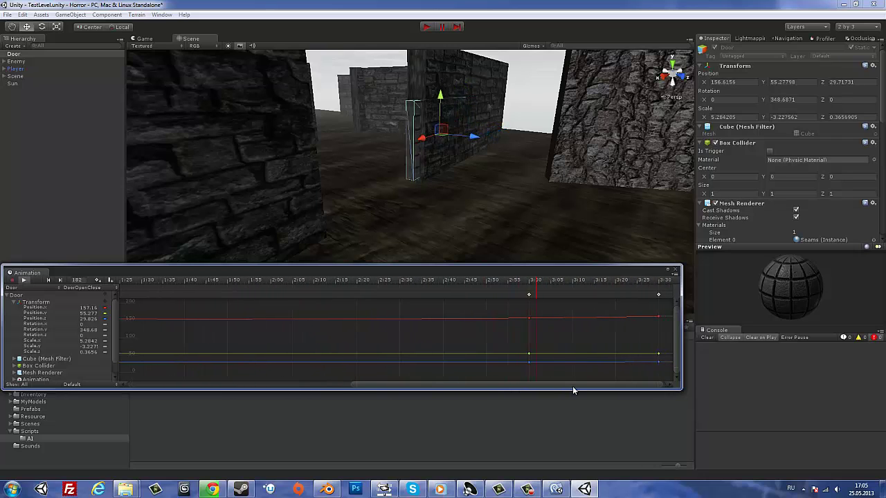
left_click(676, 271)
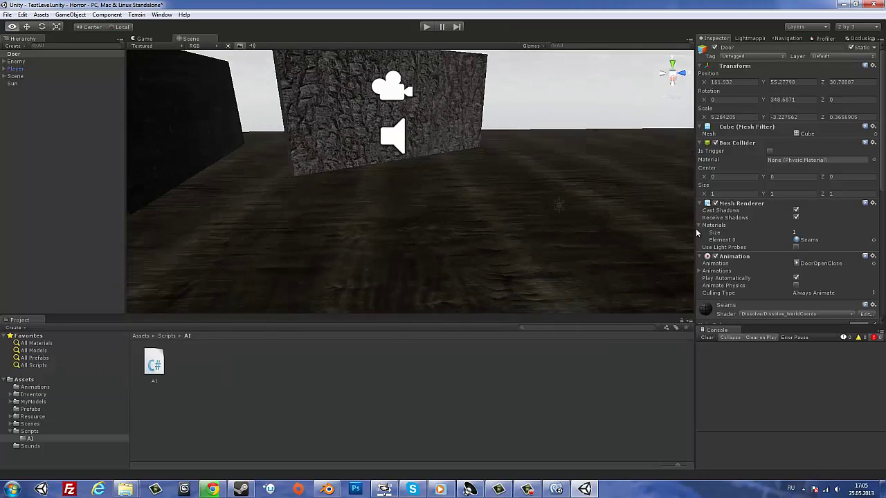
mouse_move(559, 172)
right_mouse_down()
mouse_move(621, 204)
mouse_move(474, 215)
right_mouse_up()
- Select the whole Enemy object, collapse its children, and frame it among the walls
left_click(474, 208)
mouse_move(537, 233)
right_mouse_down()
mouse_move(290, 171)
mouse_move(287, 160)
right_mouse_up()
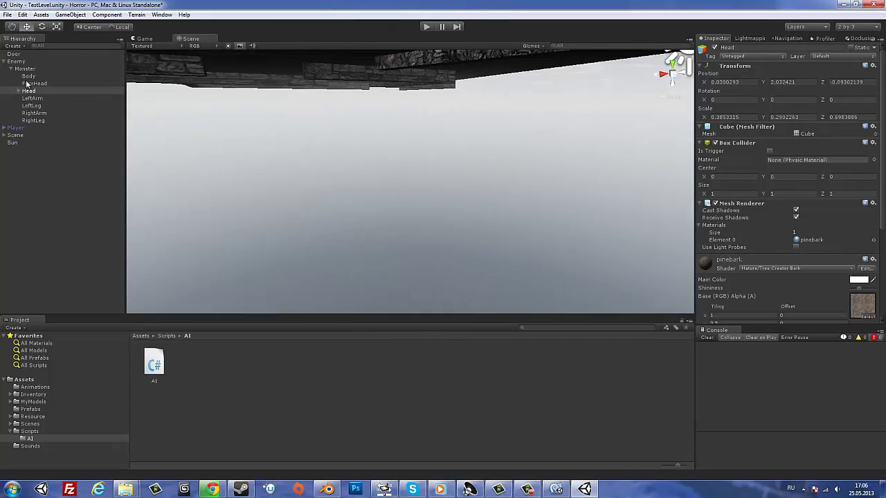
left_click(25, 68)
left_click(15, 62)
left_click(5, 61)
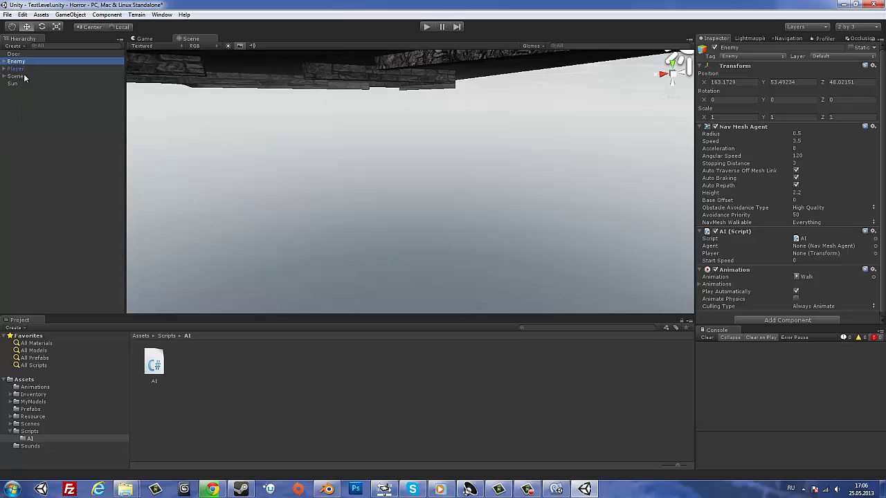
key("f")
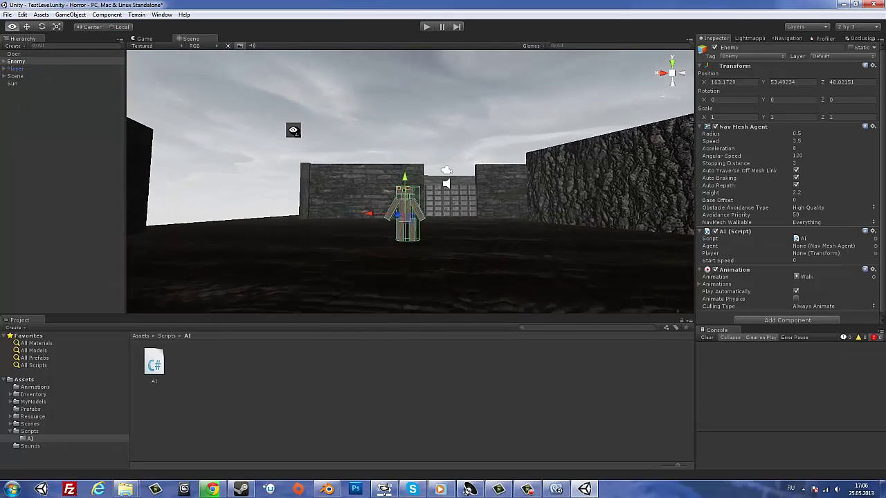
right_click_drag(315, 150, 406, 143)
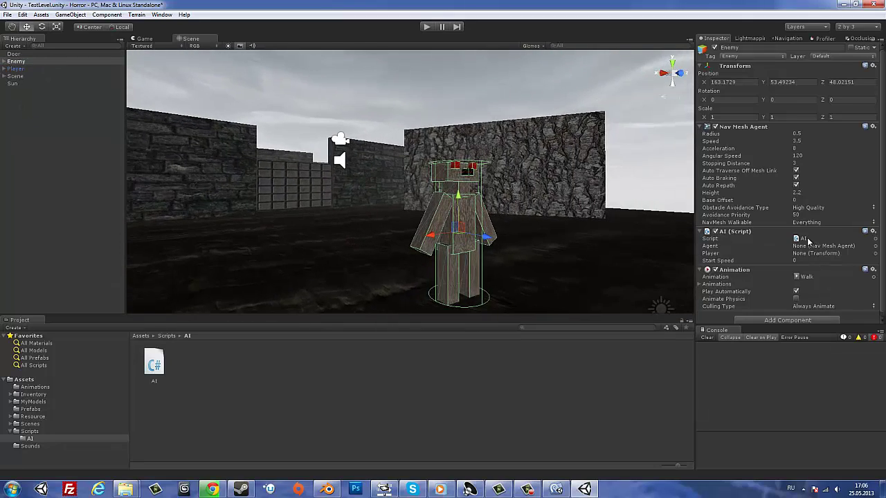
- Add a 'public AnimationClip idle;' field below startSpeed in AI.cs
left_click(556, 491)
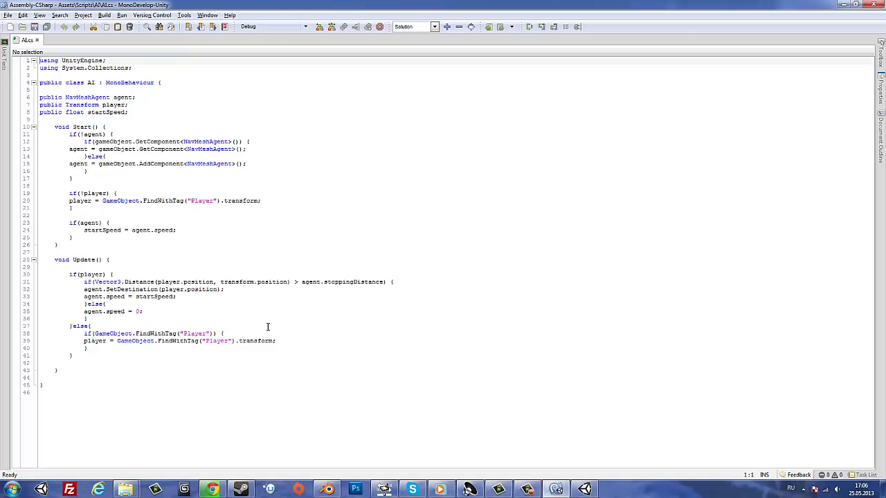
left_click(139, 113)
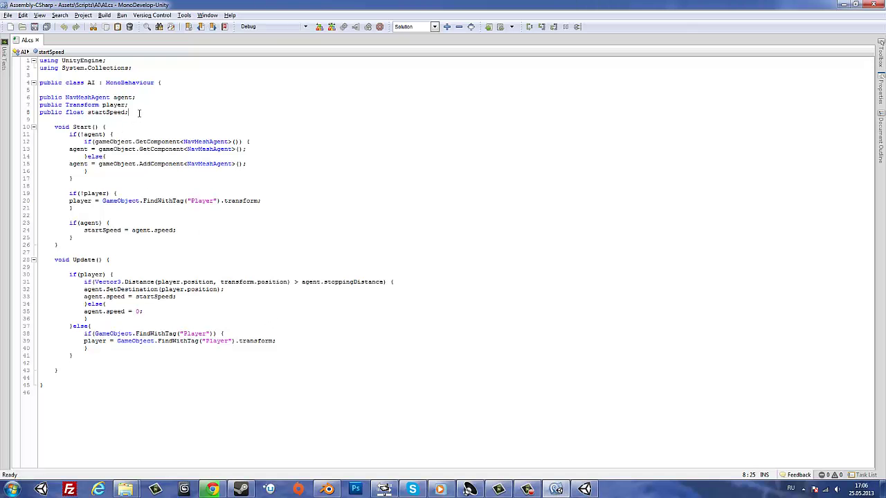
key("Return")
type("зкш")
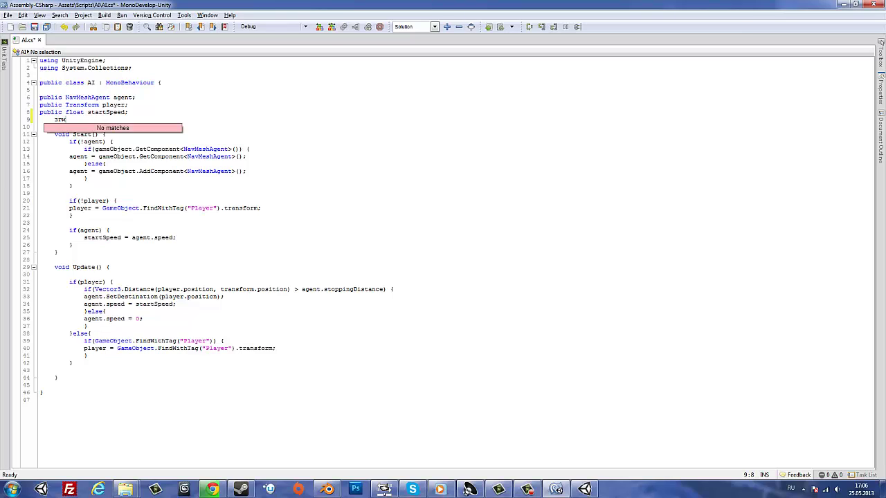
key("BackSpace")
key("BackSpace")
key("BackSpace")
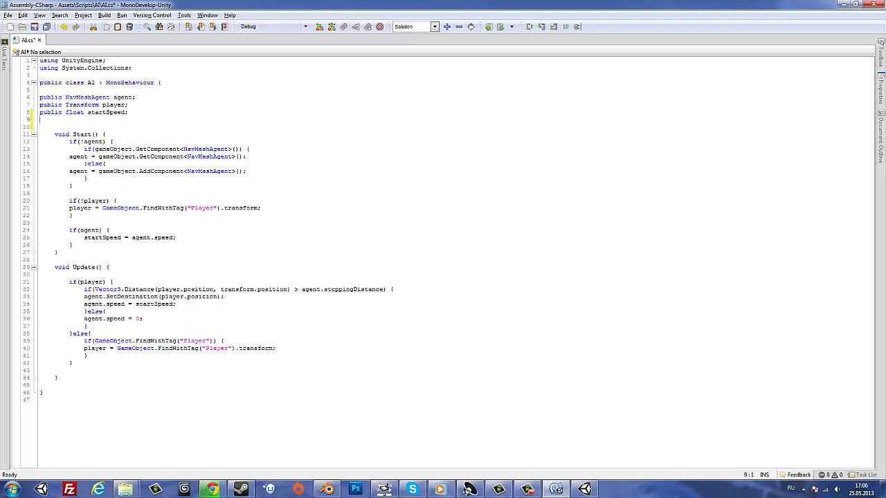
type("згидмс")
key("BackSpace")
key("BackSpace")
key("BackSpace")
key("alt+shift")
type("publ")
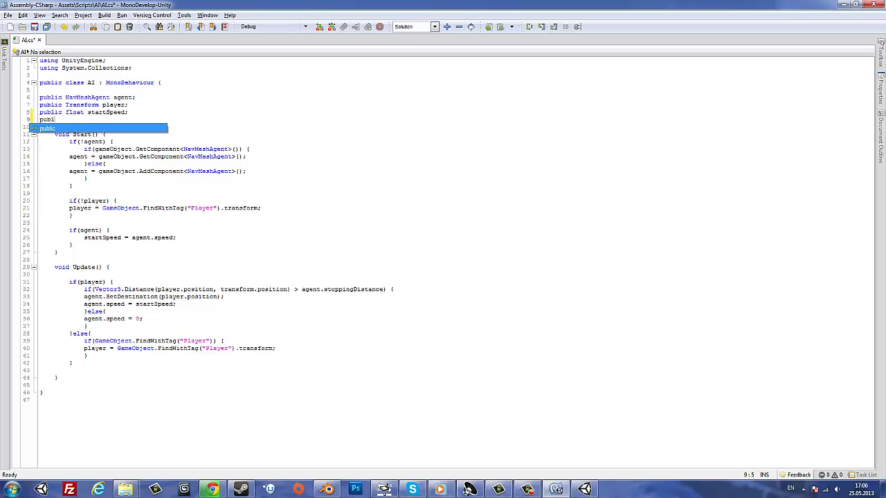
type("ic A")
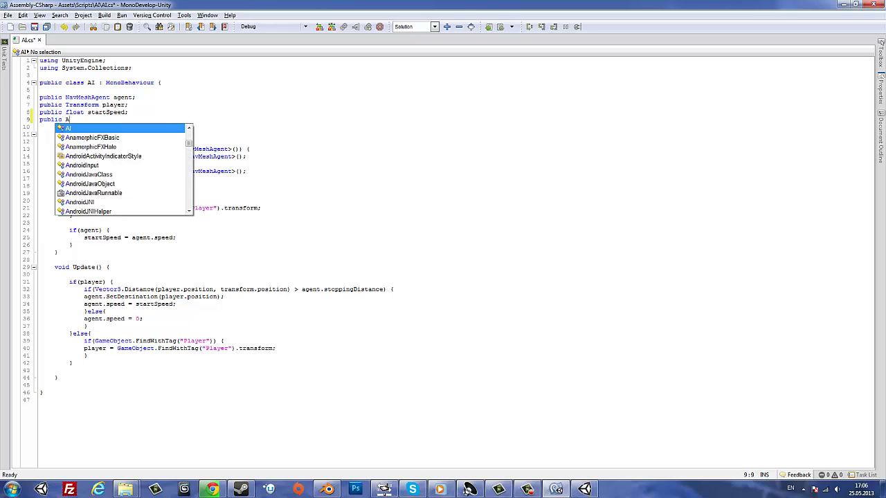
type("nimationC")
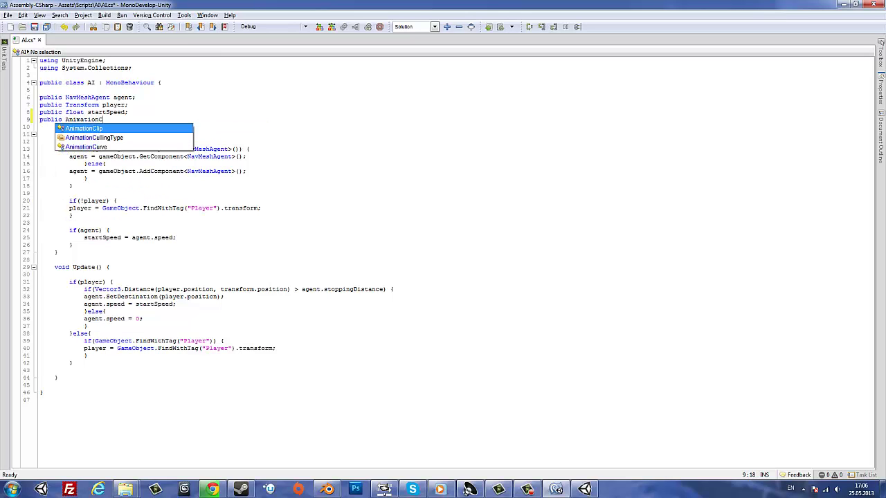
key("Return")
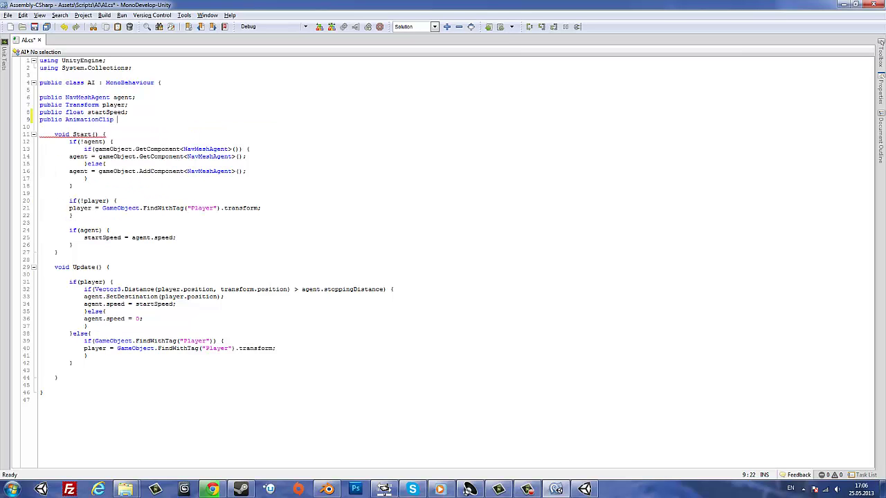
type("idle;")
key("Return")
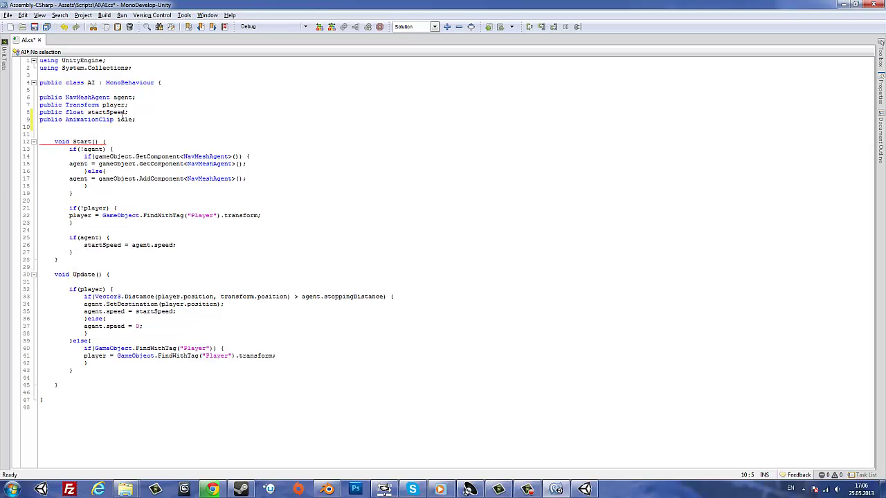
- Reuse the AnimationClip declaration to add walk and attack fields, then save AI.cs
left_click_drag(113, 119, 40, 119)
key("ctrl+c")
left_click(63, 126)
key("ctrl+v")
key("Return")
key("ctrl+v")
left_click(70, 136)
key("BackSpace")
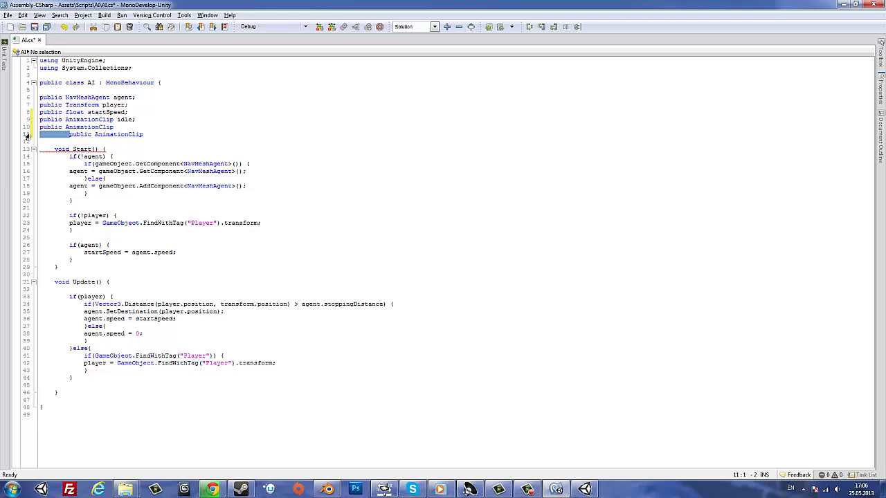
left_click(122, 126)
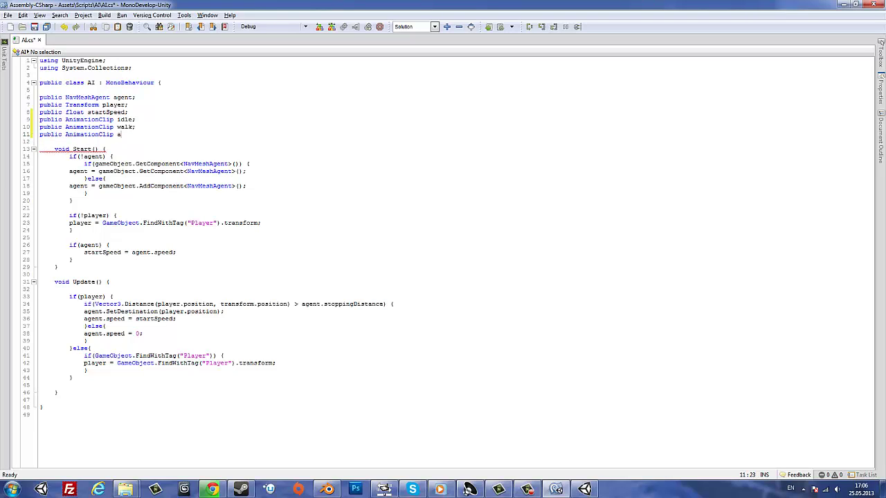
type("attack;")
key("ctrl+s")
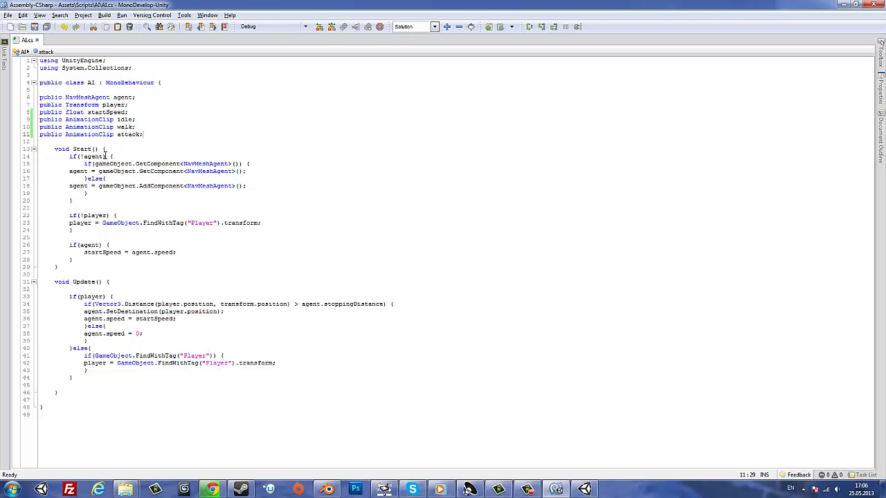
- Insert blank lines at the top of the Start method
left_click(117, 149)
key("Return")
key("Return")
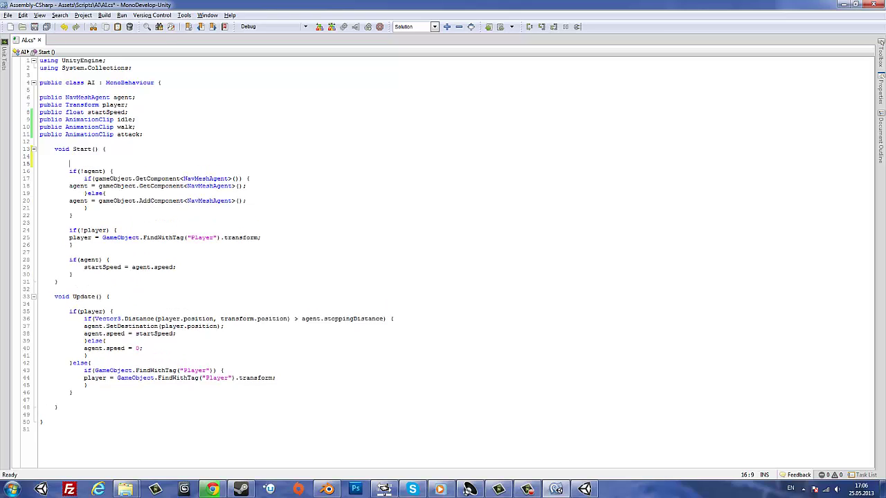
key("Return")
key("Up")
key("ctrl+space")
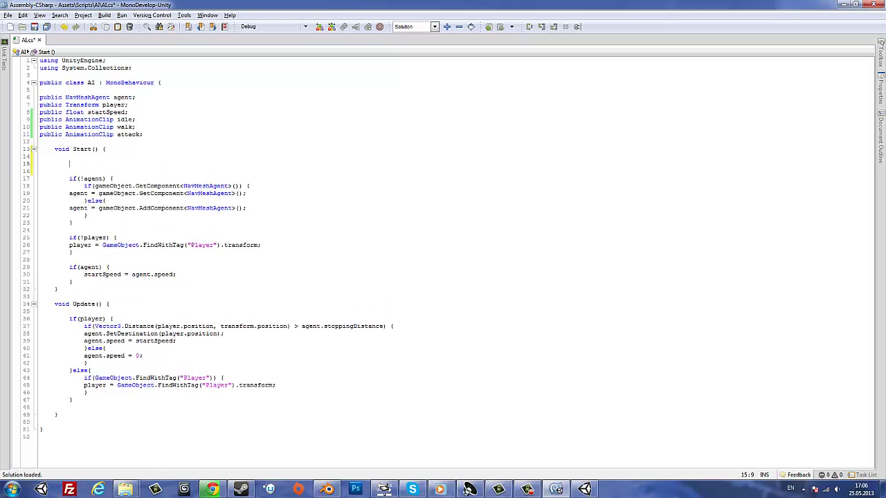
type("a")
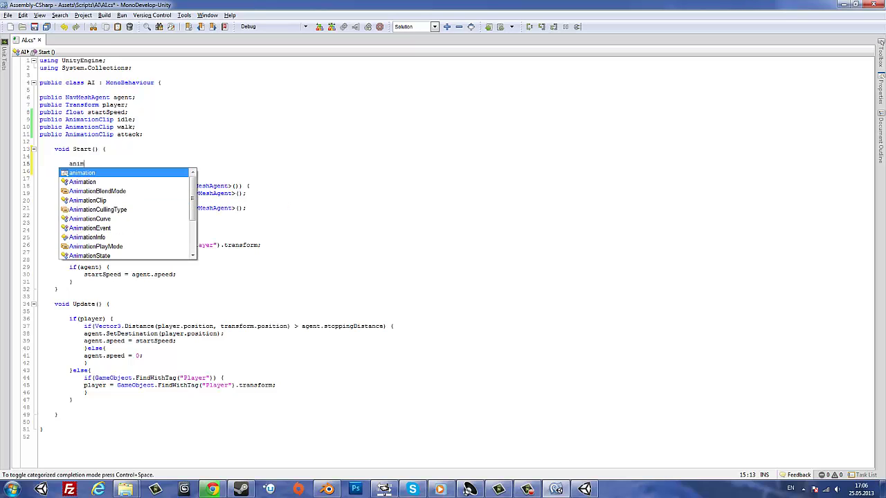
key("BackSpace")
- Declare 'public Animation body' above the NavMeshAgent field and save AI.cs
left_click(66, 134)
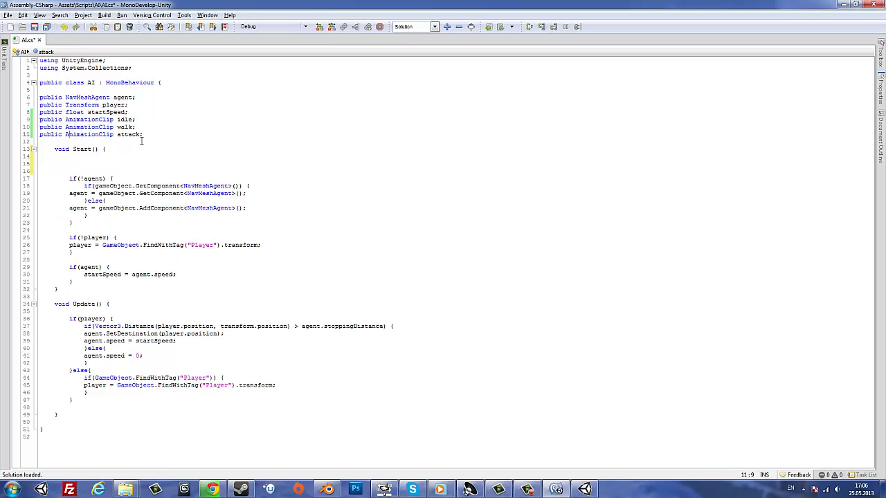
left_click(41, 90)
key("Return")
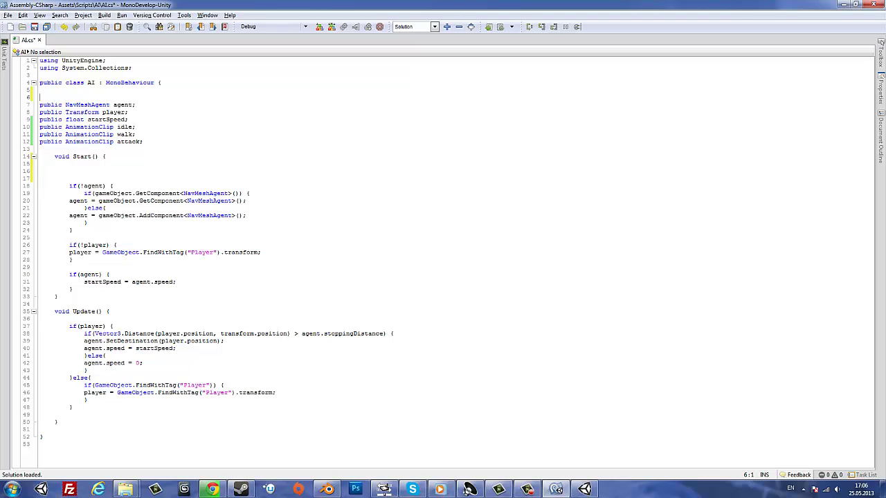
type("publ")
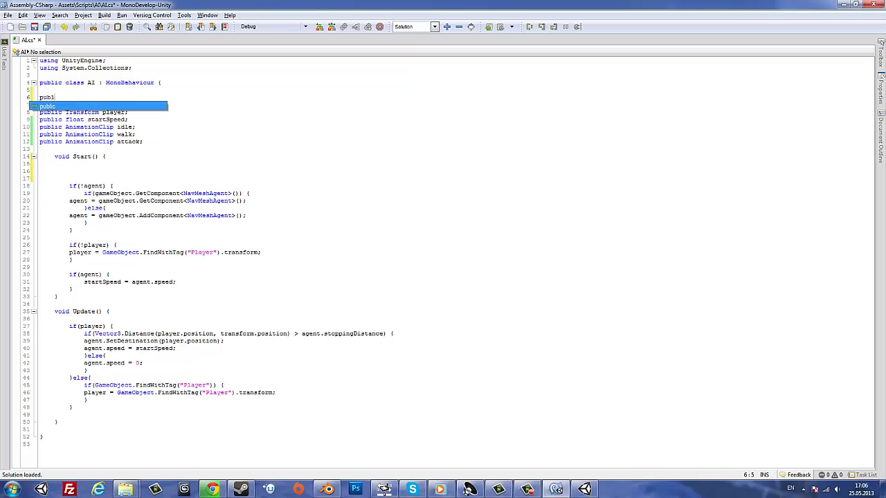
type("ic")
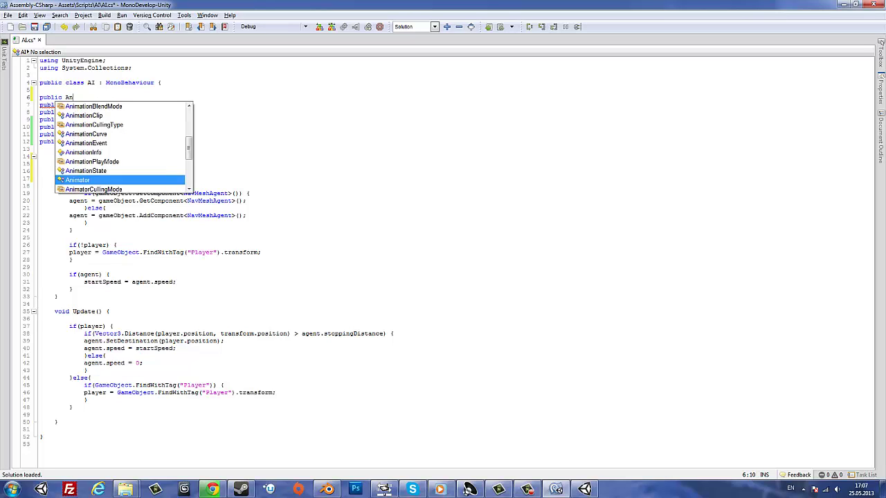
type("Animation ")
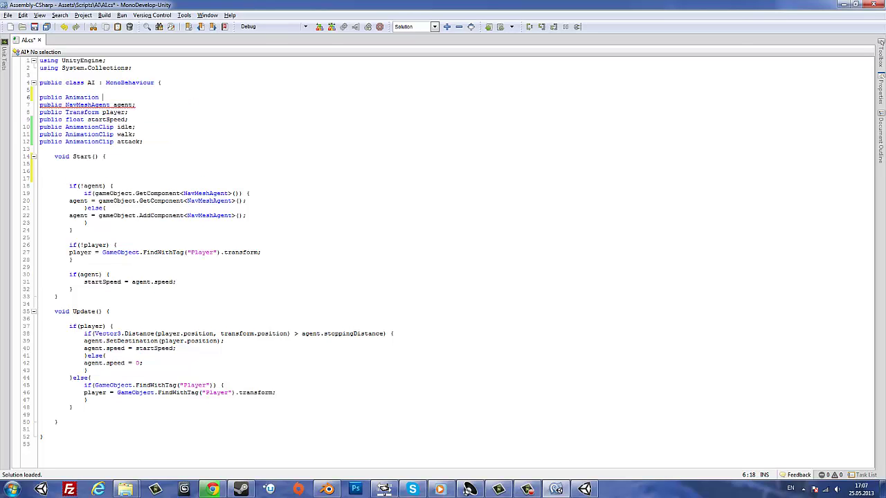
type("body;")
key("ctrl+s")
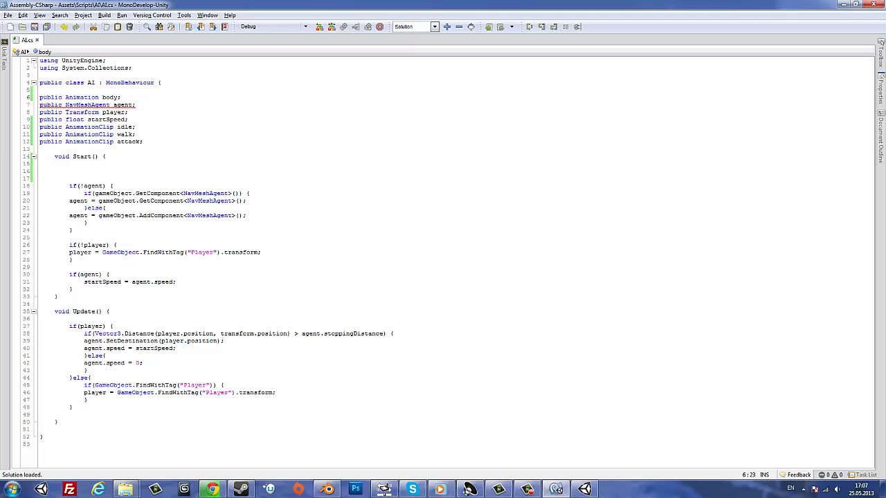
- Open an if(walk) block at the top of Start()
left_click(99, 173)
type("if(")
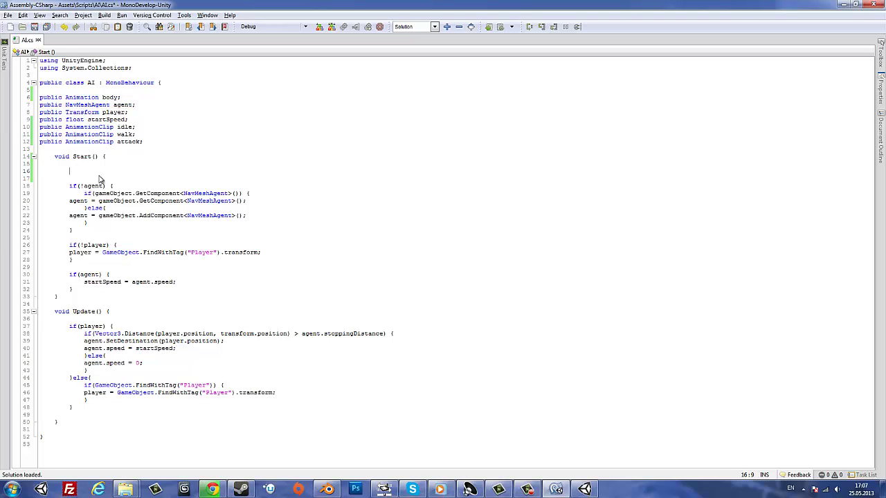
type("walk")
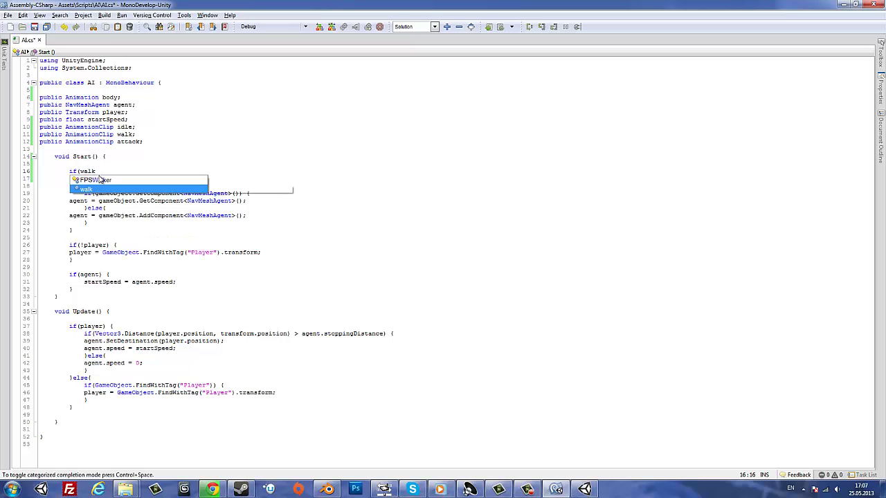
key("Escape")
type("{")
key("Return")
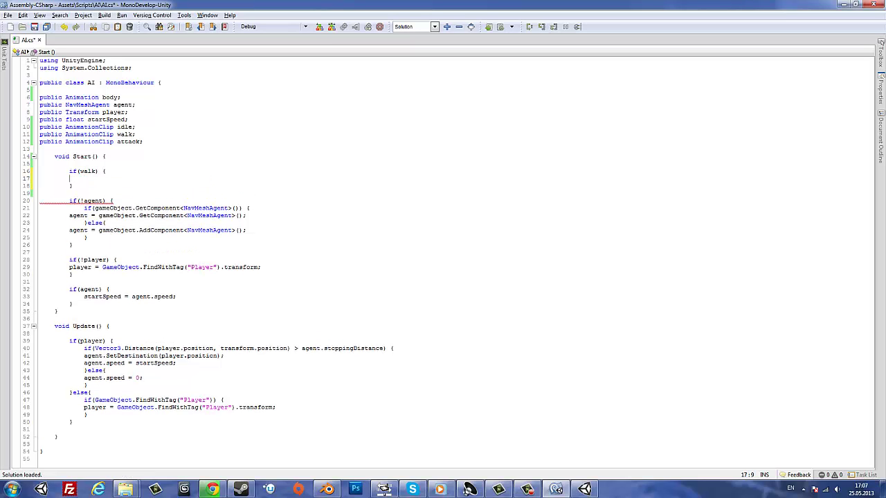
- Inside the walk block, call body.AddClip(walk, "_walk")
type("body")
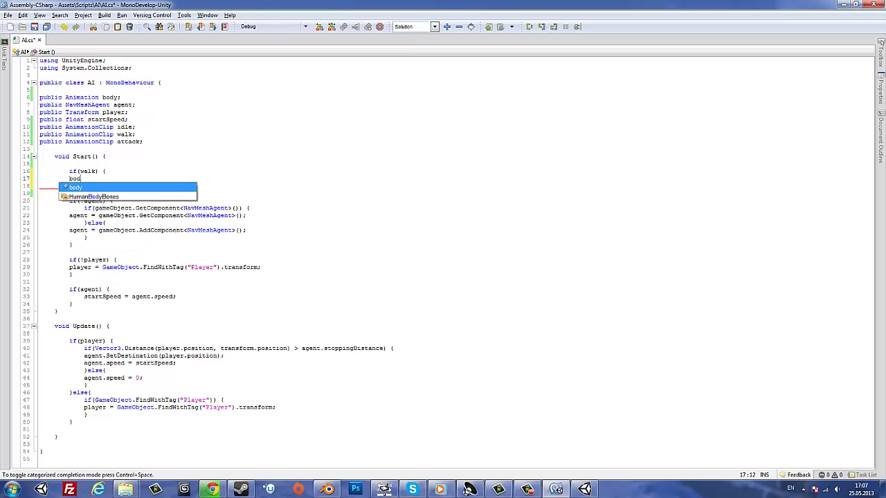
type(".A")
key("Return")
type("(")
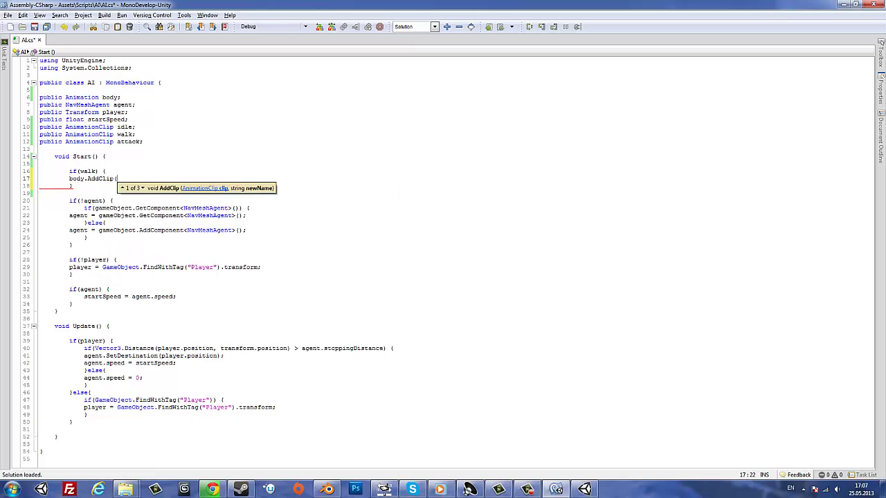
type(");")
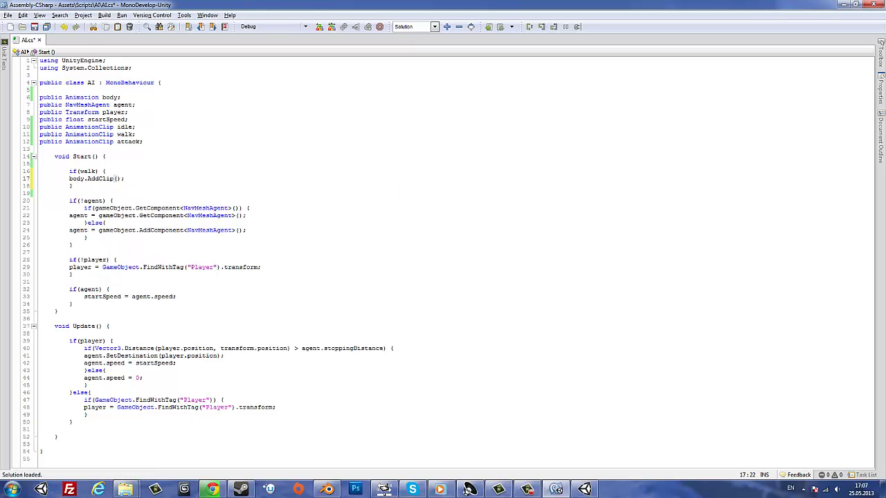
key("ctrl+shift+space")
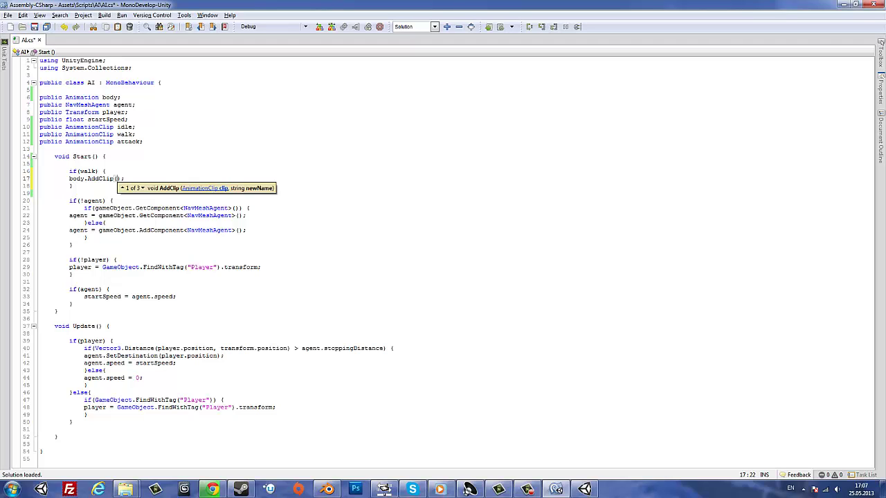
type("walk")
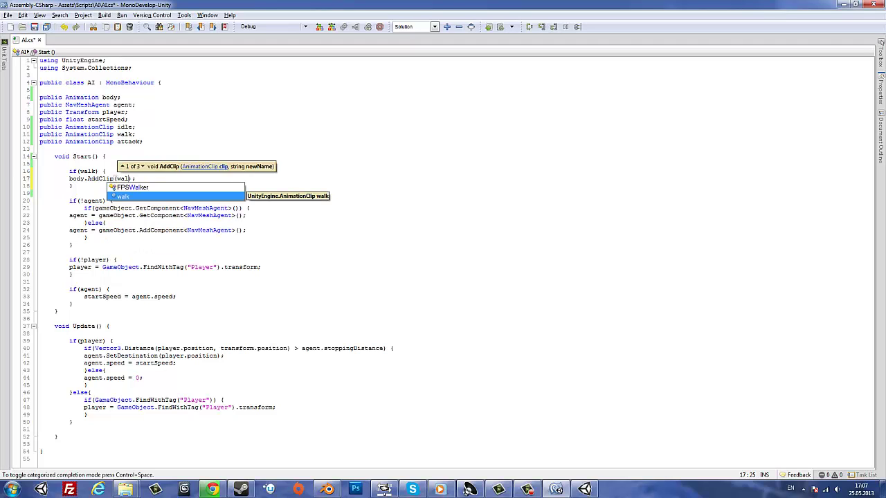
type(", \"walk\"")
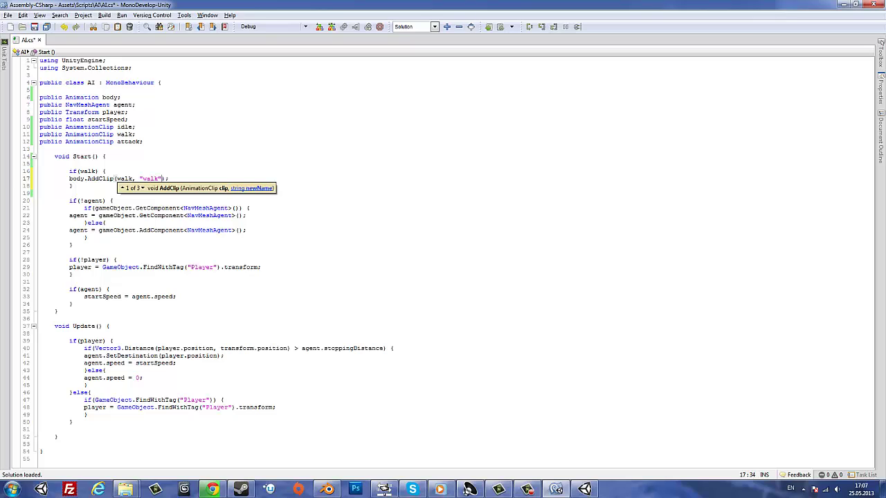
key("End")
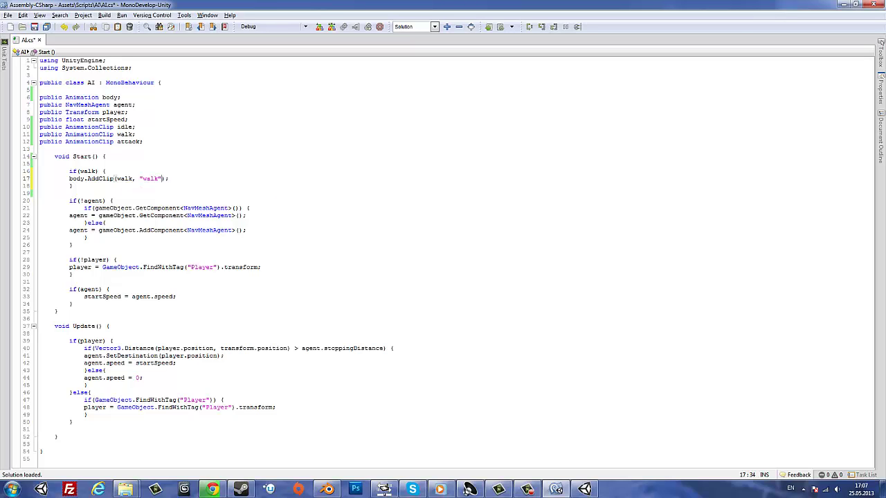
type("_")
key("Right")
- Add blank lines after the walk block for the next condition
key("Return")
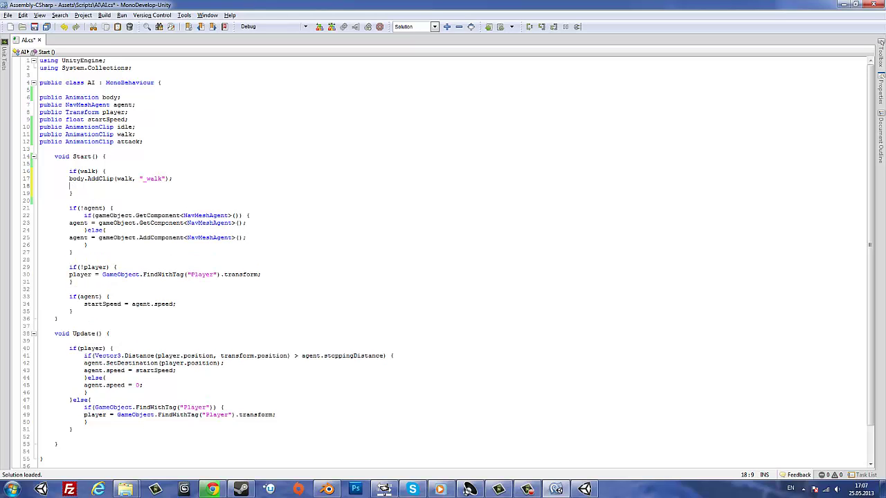
key("BackSpace")
key("Down")
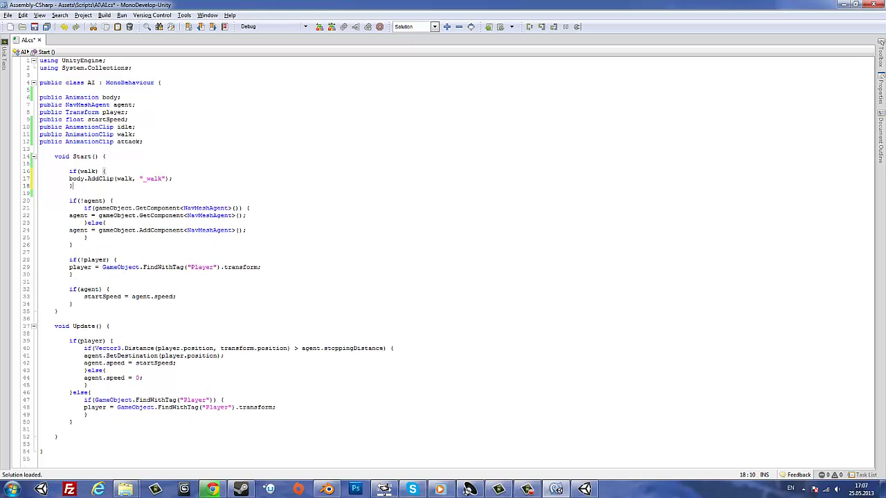
key("Return")
key("Return")
type("i")
key("BackSpace")
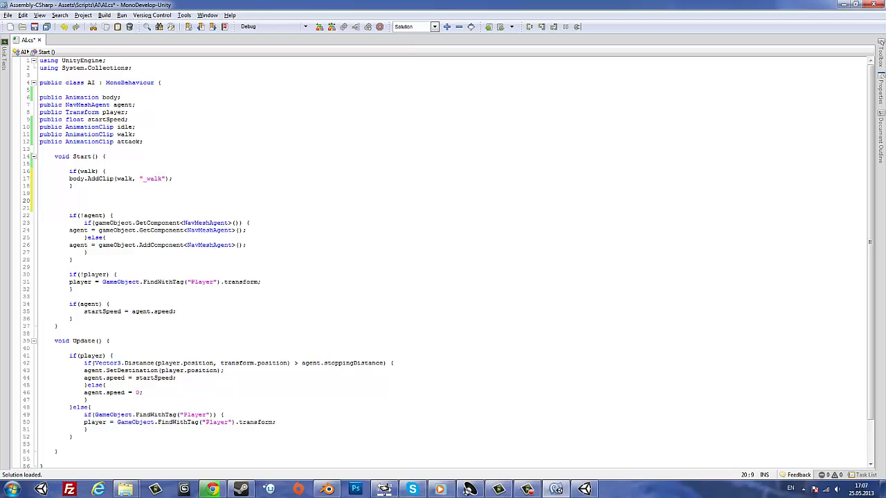
- Add empty if(idle) and if(attack) blocks below the walk block
type("if(idle) {")
key("Return")
key("Down")
key("End")
key("Return")
key("Return")
type("if(a")
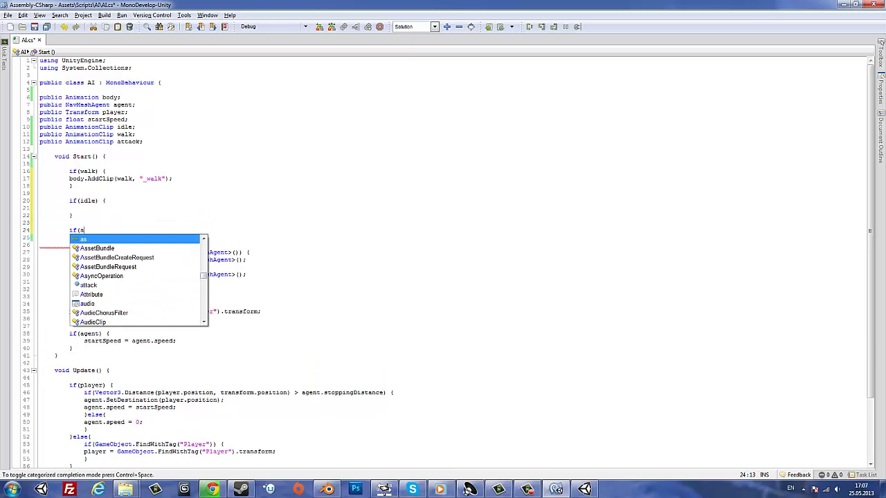
type("tta")
key("Return")
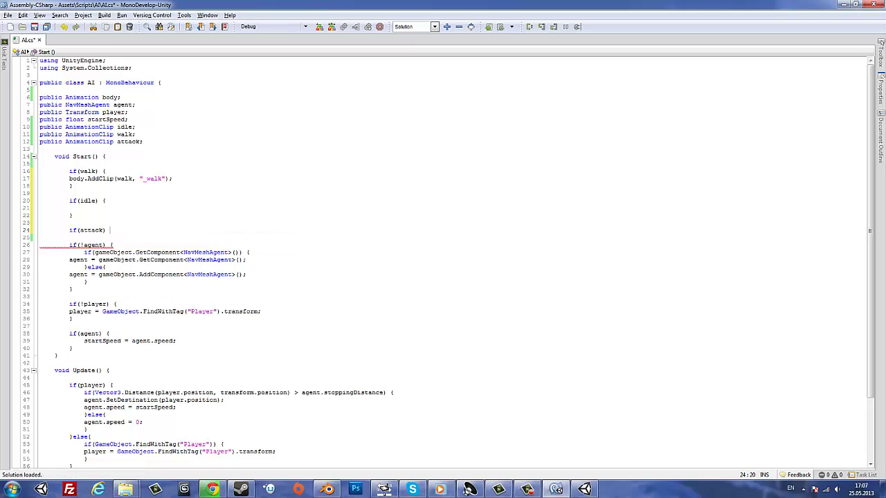
type("{")
key("Return")
key("Return")
type("}")
- Copy the walk AddClip statement into both the idle and attack blocks
left_click_drag(172, 178, 69, 179)
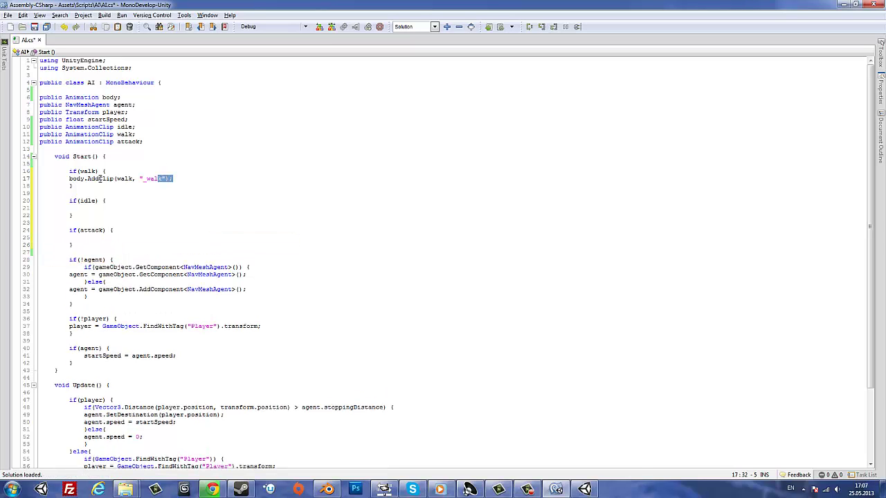
key("ctrl+c")
left_click(75, 207)
key("ctrl+v")
left_click(79, 237)
key("ctrl+v")
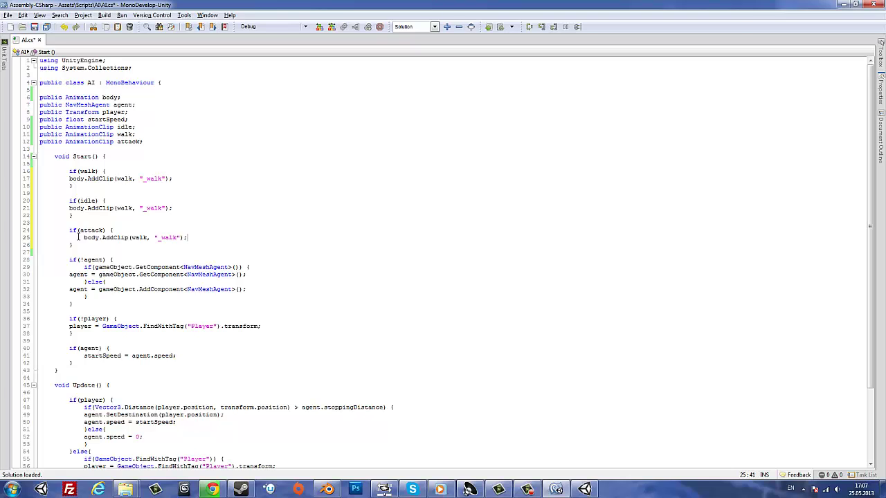
key("BackSpace")
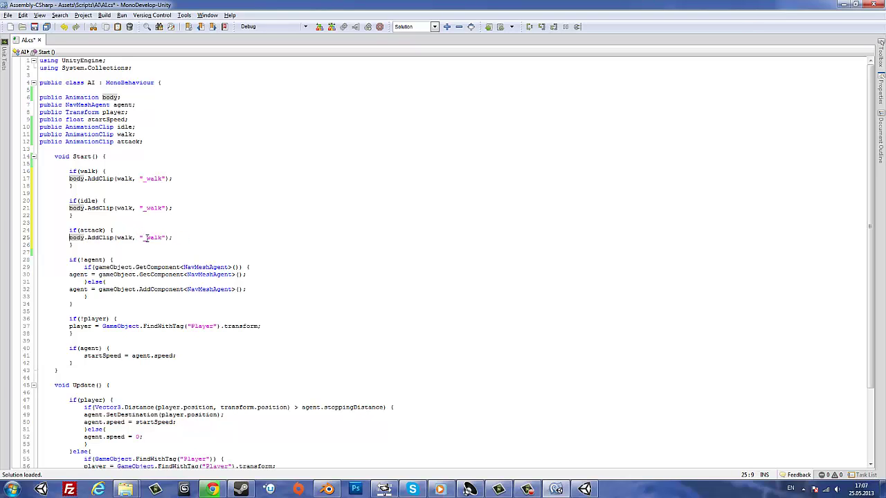
- Change the attack block's call to body.AddClip(attack, "_attack")
double_click(155, 237)
type("attack")
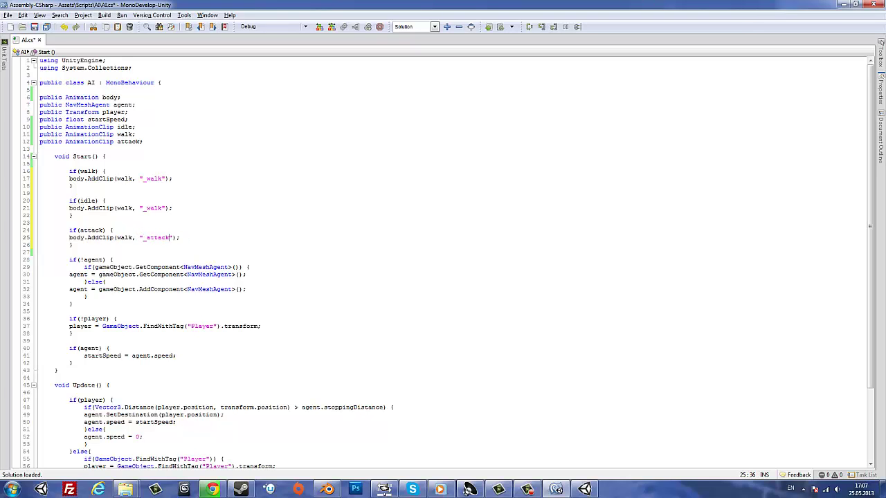
left_click_drag(146, 238, 170, 238)
key("ctrl+c")
left_click_drag(116, 238, 133, 237)
key("ctrl+v")
- Change the idle block's call to body.AddClip(idle, "_idle") and save AI.cs
left_click_drag(116, 208, 136, 214)
type("idle")
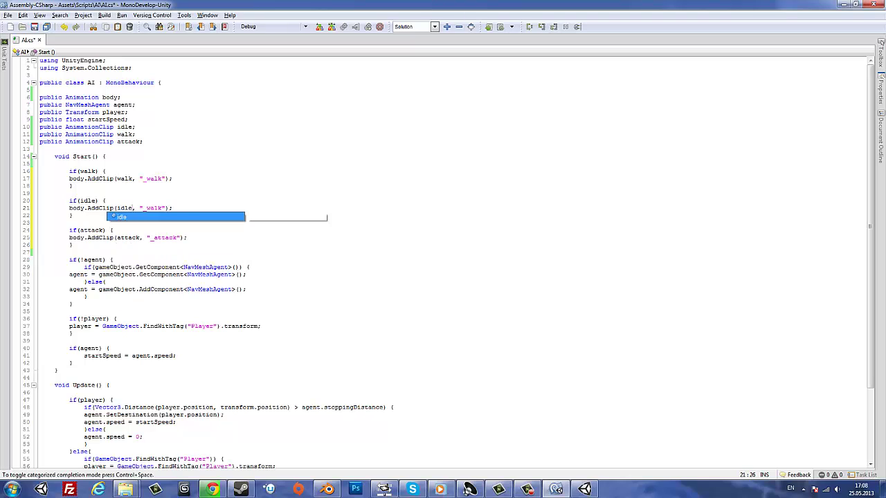
left_click(146, 208)
double_click(123, 207)
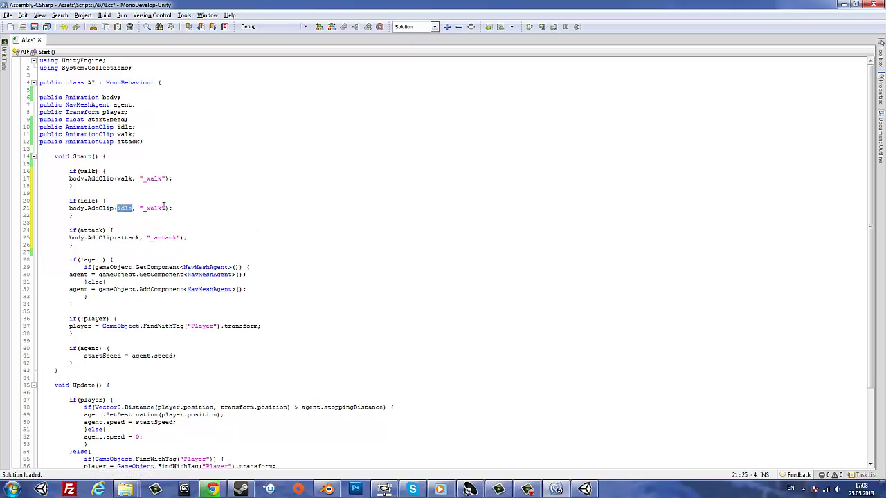
left_click_drag(147, 208, 164, 208)
type("idle")
key("ctrl+s")
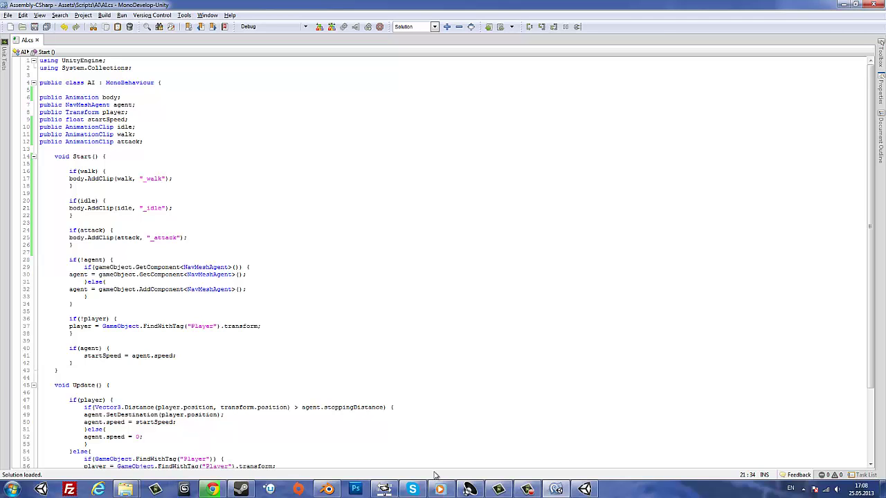
- Assign Player, Agent and Body on the Enemy's AI script and set Start Speed to 3.5
left_click(581, 481)
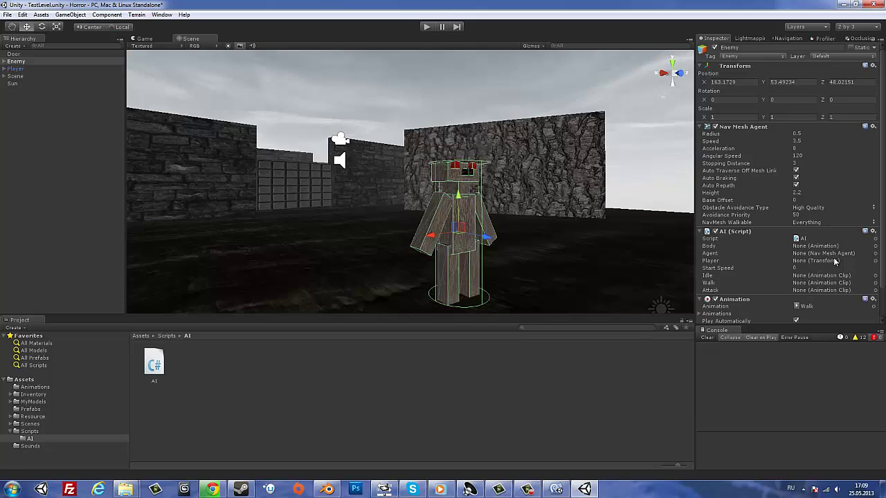
scroll(835, 261, "down", 2)
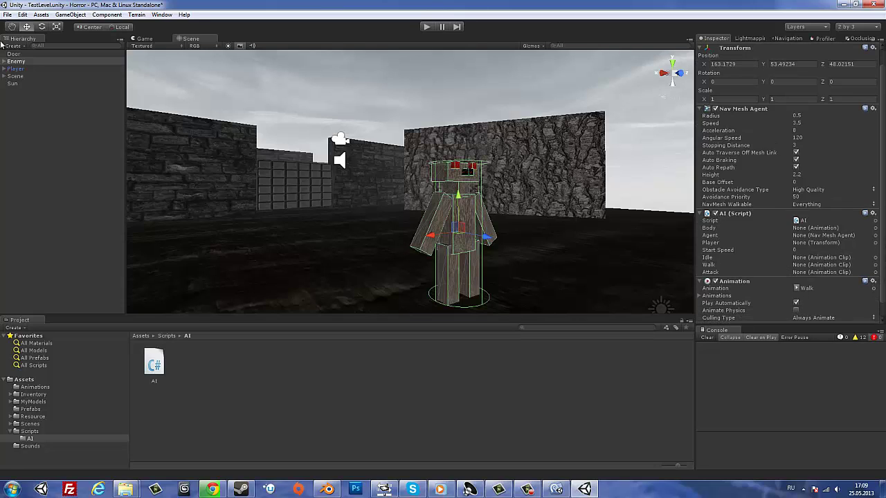
left_click_drag(16, 69, 804, 245)
left_click_drag(18, 63, 831, 236)
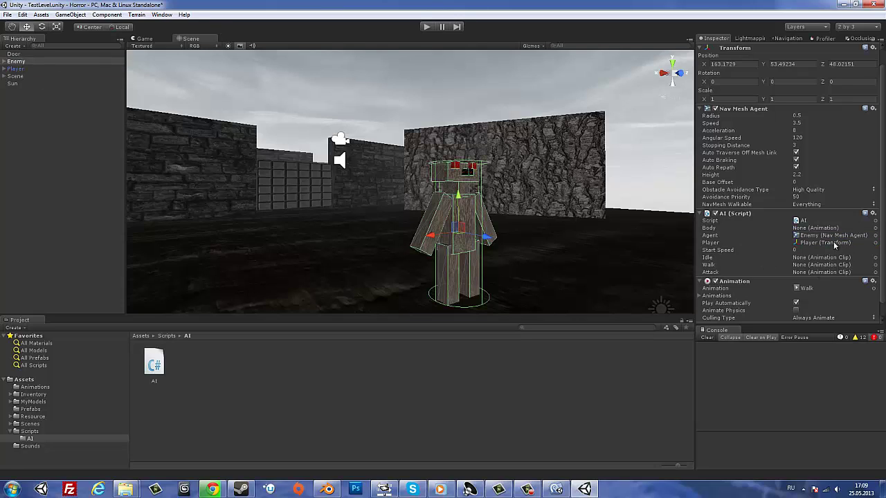
left_click_drag(18, 62, 819, 228)
left_click(810, 250)
type("3.5")
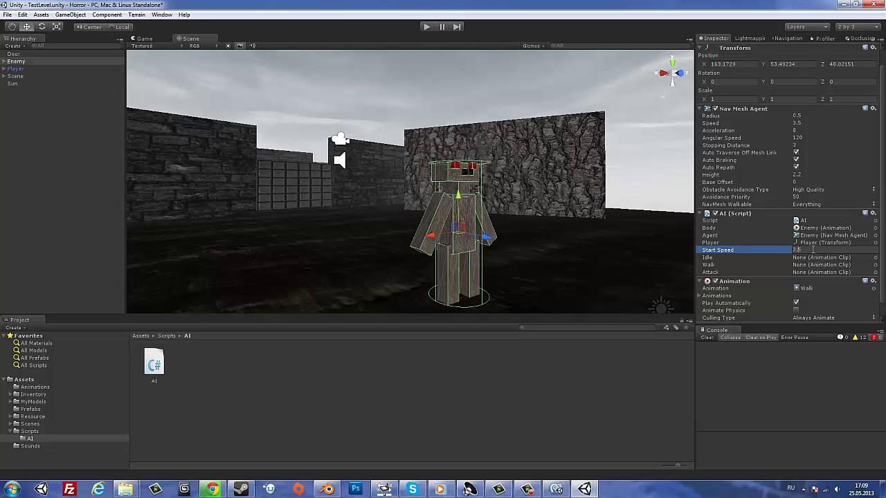
key("Return")
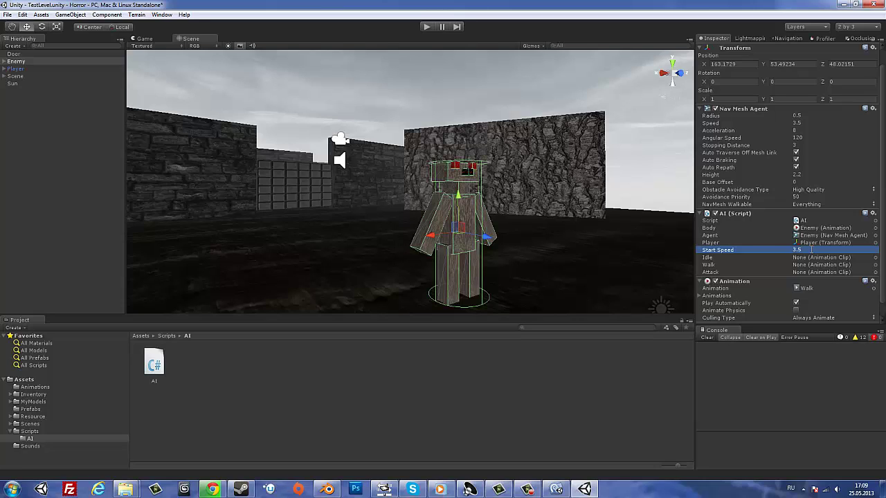
key("alt+shift")
left_click(797, 259)
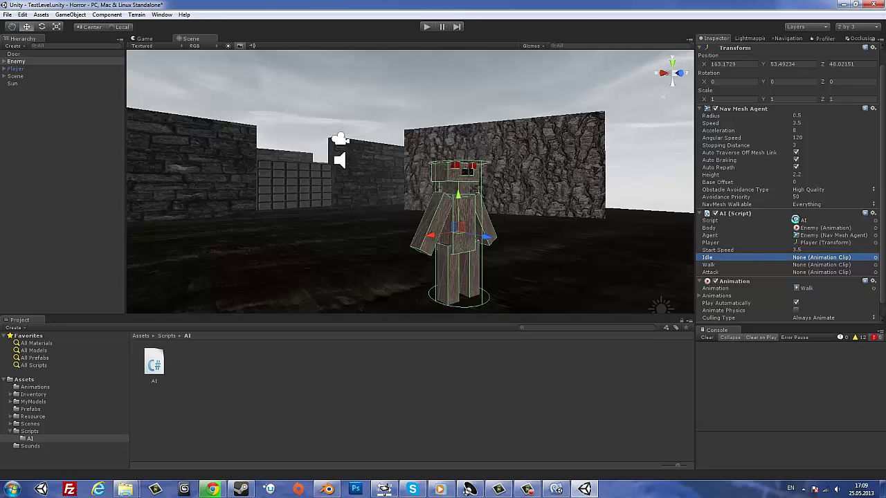
- Assign the Walk, Idle and Attack clips to the AI script's matching slots
scroll(825, 258, "down", 1)
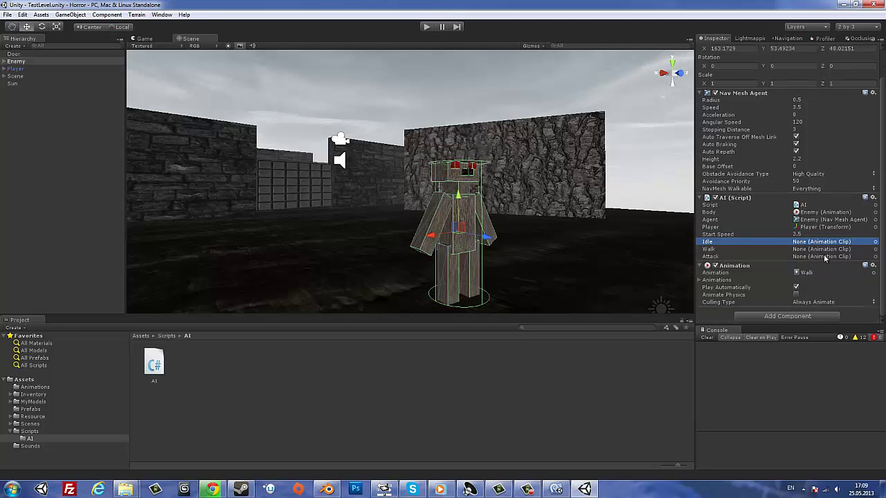
left_click(818, 275)
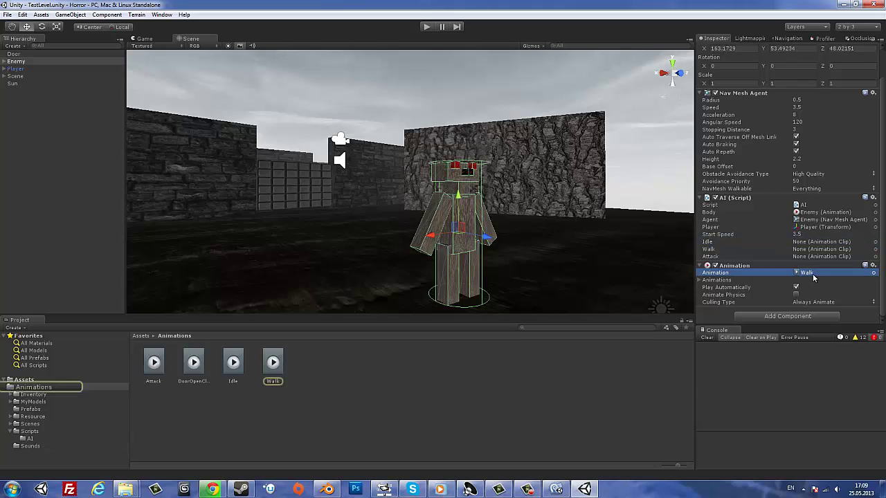
left_click_drag(636, 320, 823, 249)
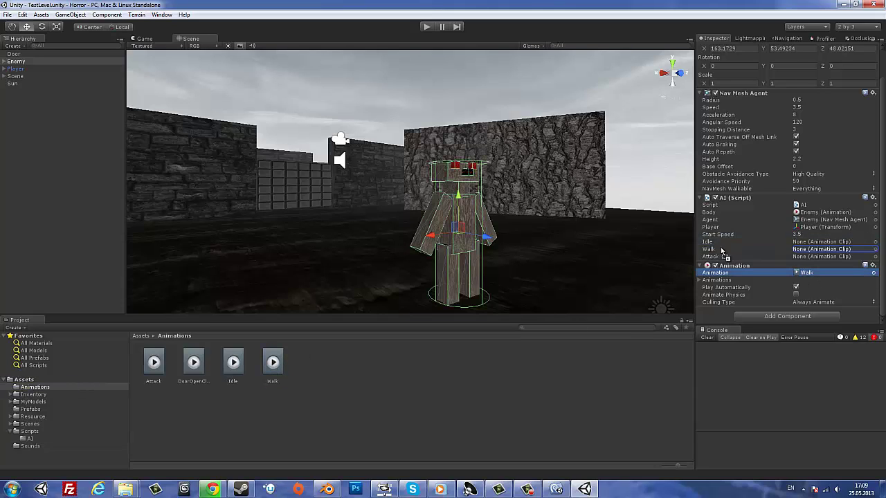
mouse_move(233, 367)
left_mouse_down()
mouse_move(756, 254)
mouse_move(719, 244)
left_mouse_up()
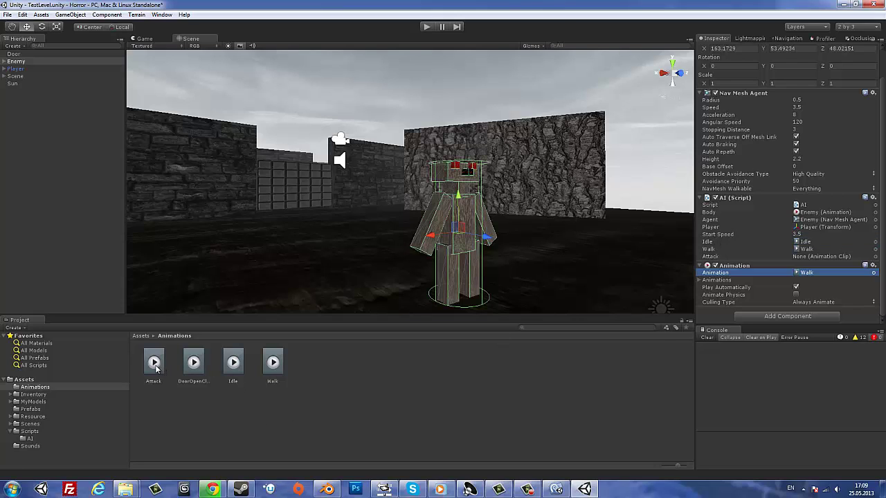
left_click_drag(153, 361, 823, 256)
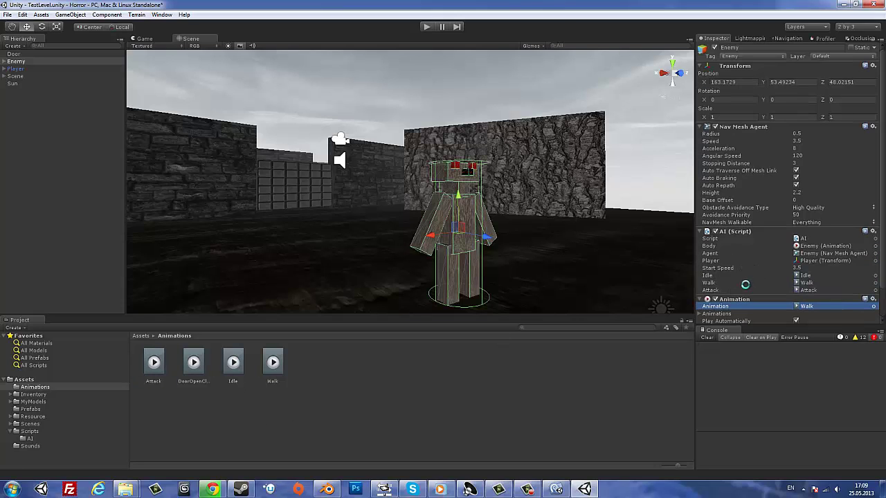
- Set the Animation component's default clip and Elements 0 and 1 to None
scroll(761, 270, "down", 2)
left_click(874, 272)
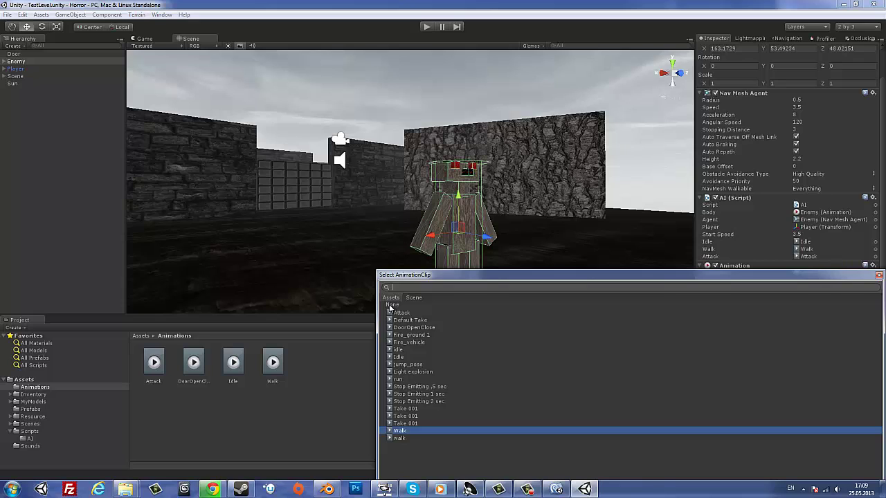
double_click(391, 306)
left_click(720, 280)
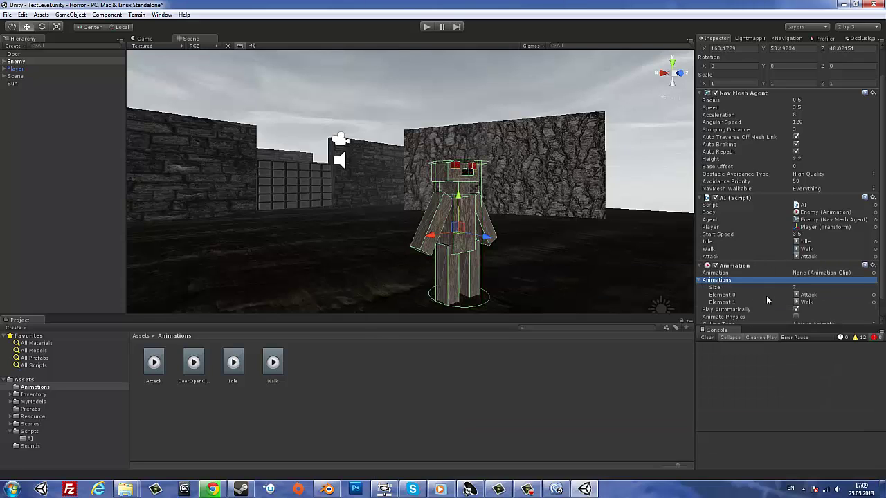
left_click(874, 295)
double_click(395, 307)
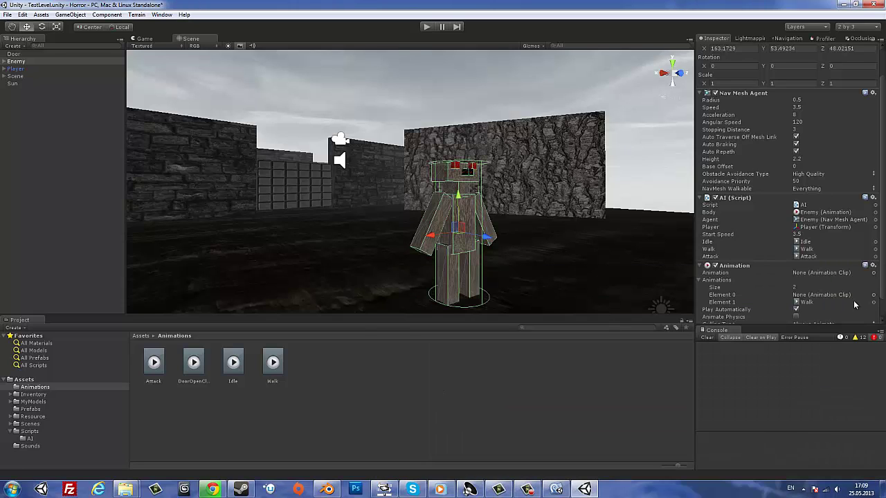
left_click(873, 301)
left_click(399, 305)
double_click(399, 305)
- Set the Animations list size to 0 and collapse the empty list
left_click(806, 287)
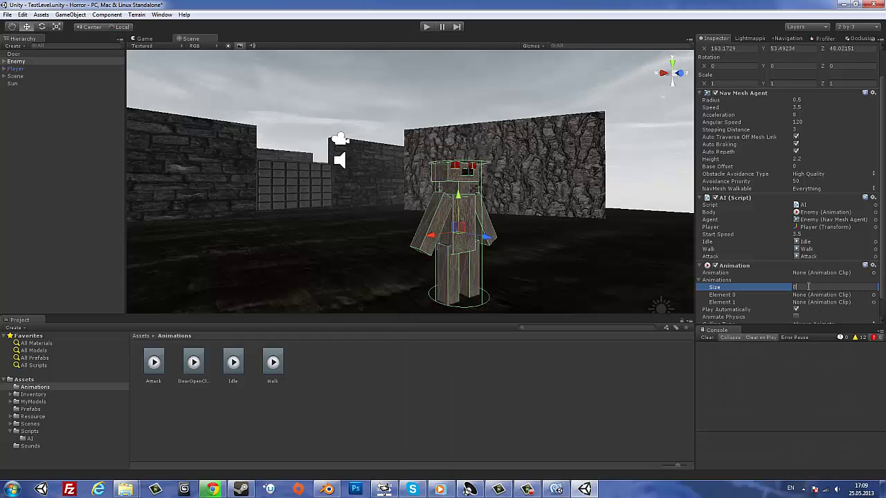
key("Return")
left_click(714, 282)
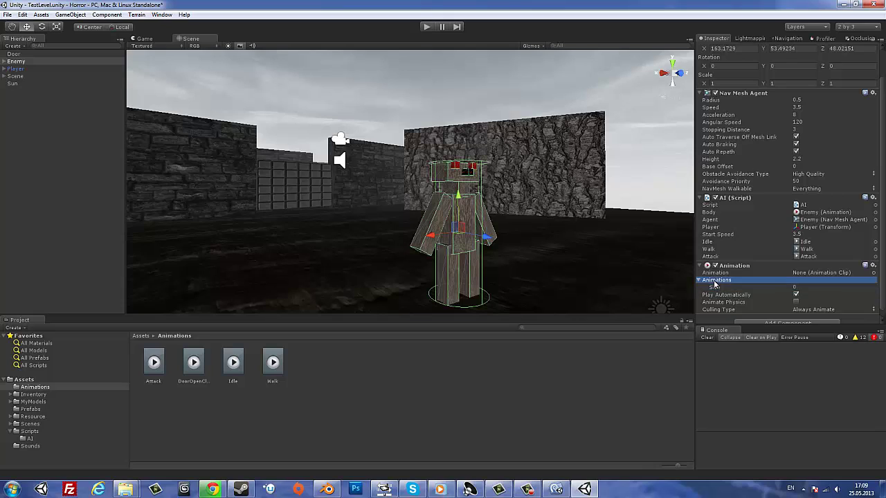
left_click(715, 283)
right_click(756, 266)
- Move the Animation component above the AI script and Nav Mesh Agent, then fold the component panels
left_click(774, 296)
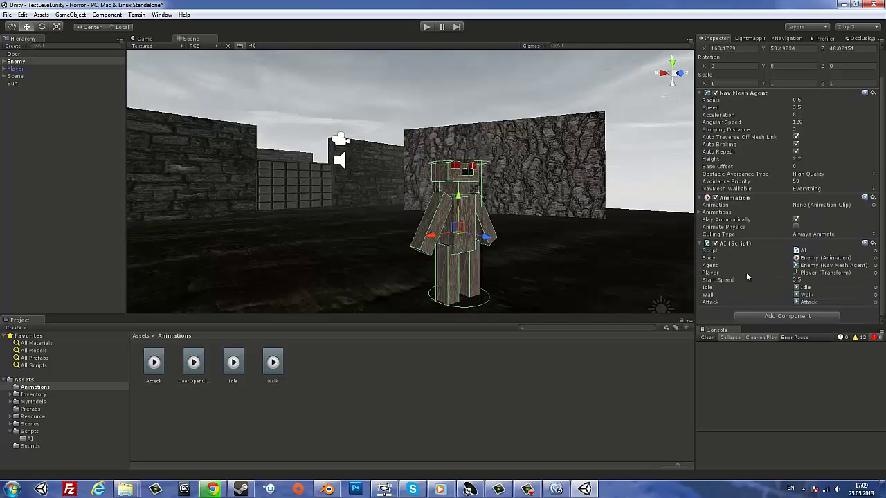
right_click(736, 198)
left_click(757, 229)
scroll(721, 270, "up", 2)
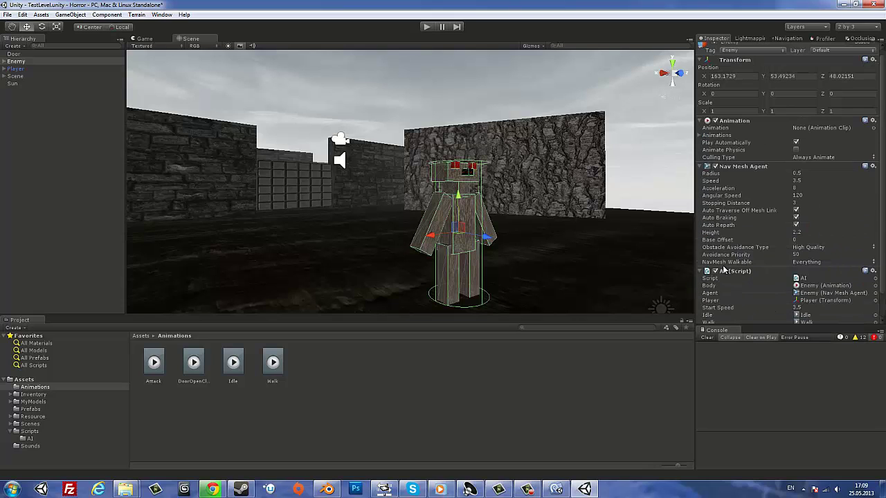
left_click(753, 167)
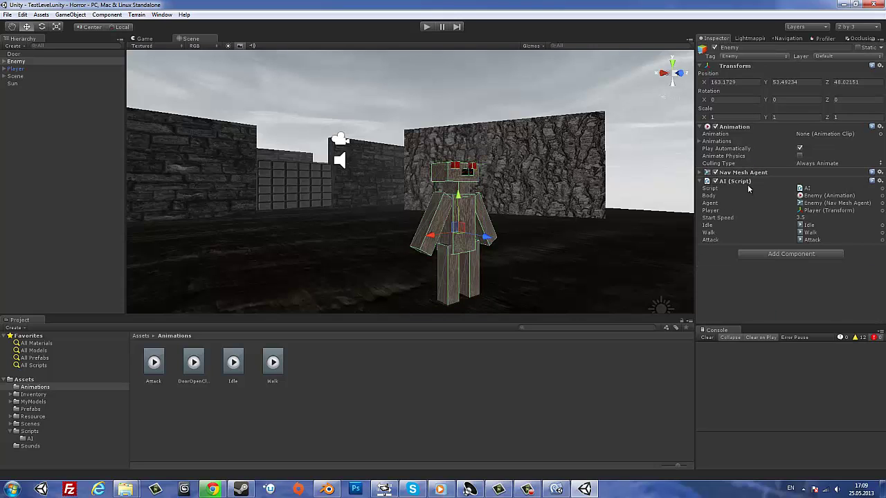
left_click(747, 182)
left_click(747, 182)
left_click(735, 128)
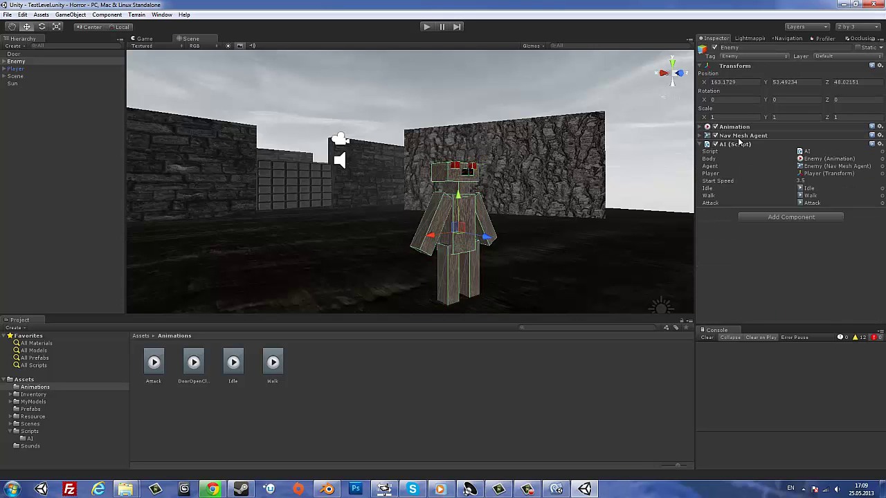
- Play-test the scene and inspect the Animation component's Animations list for the _walk, _idle and _attack clips
left_click(426, 27)
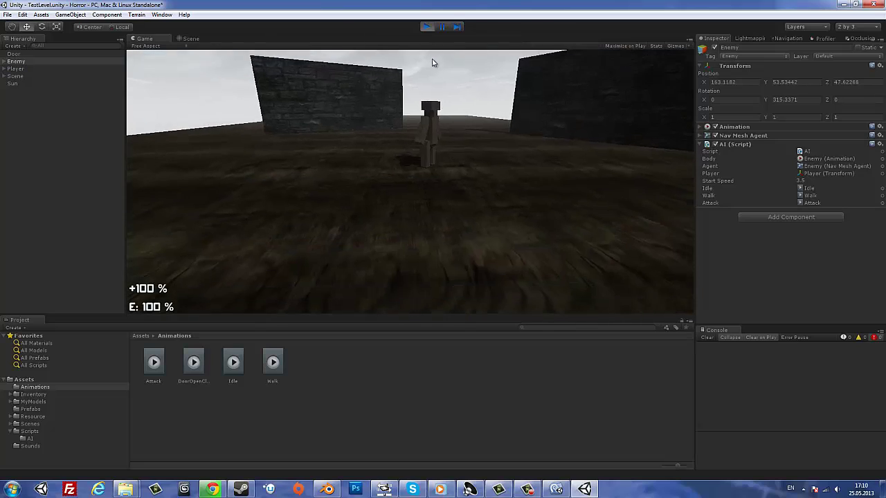
key("ctrl+1")
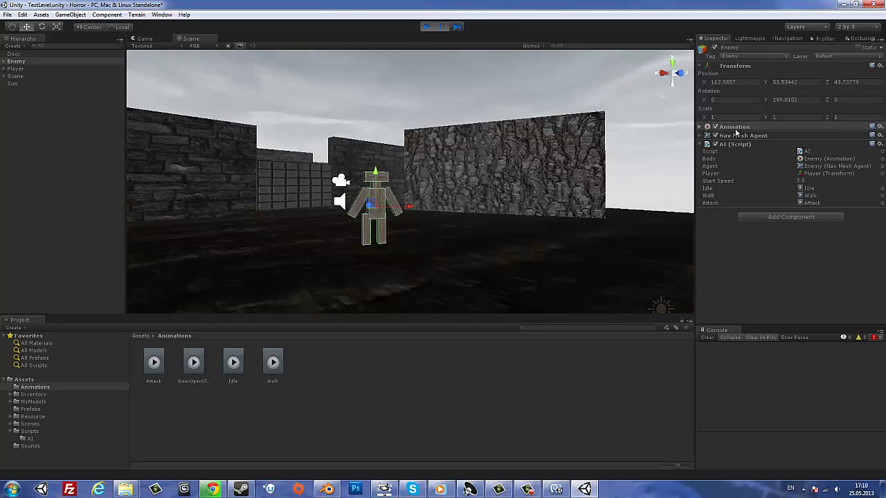
left_click(735, 130)
left_click(724, 142)
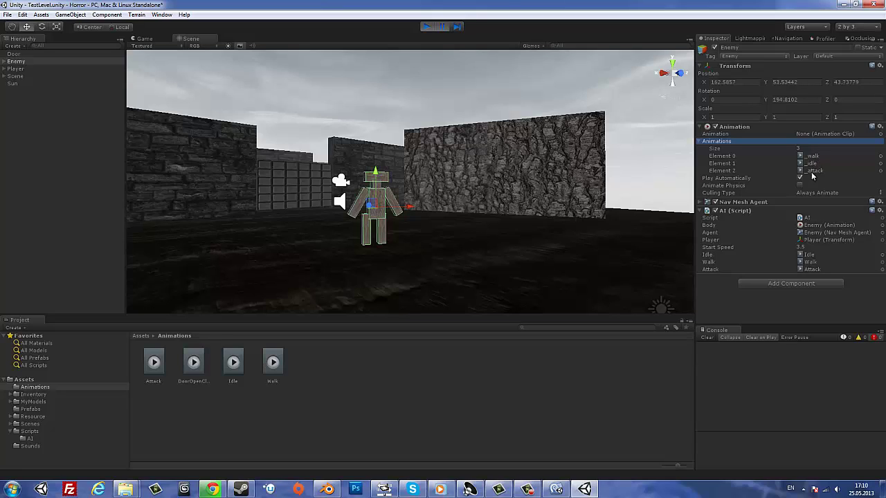
- Stop the play test and bring up AI.cs at the distance check in Update()
left_click(427, 28)
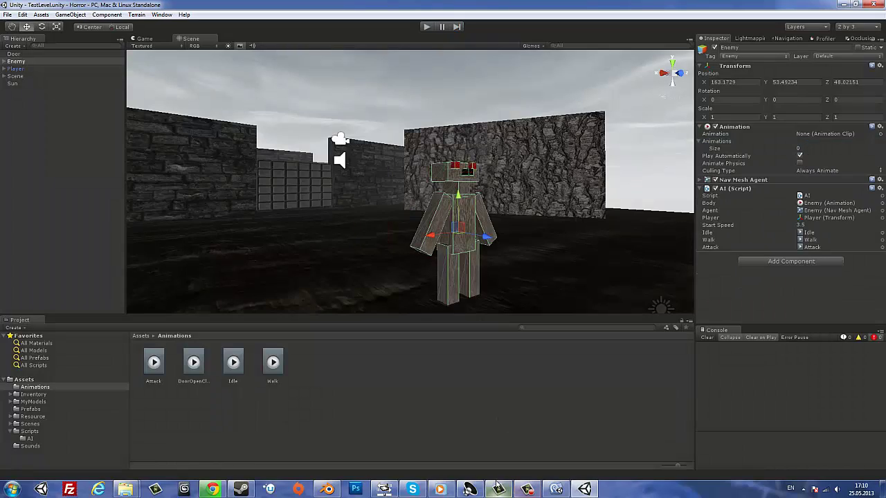
left_click(555, 489)
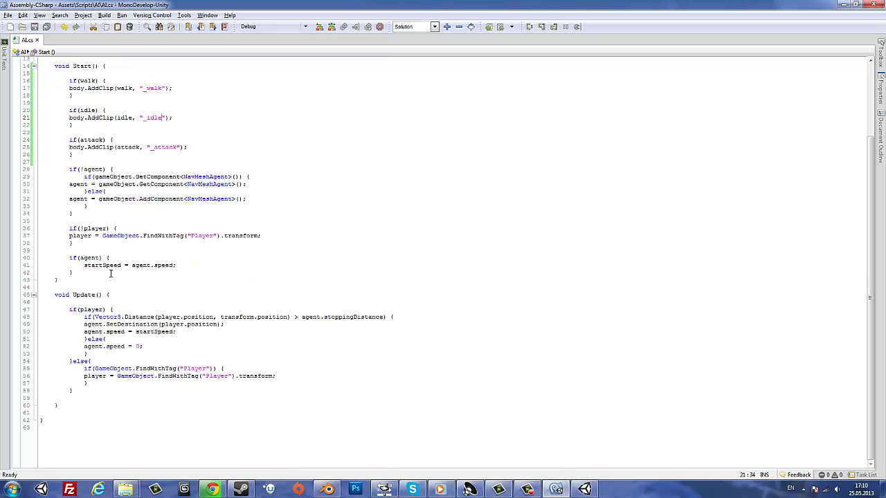
scroll(110, 274, "up", 2)
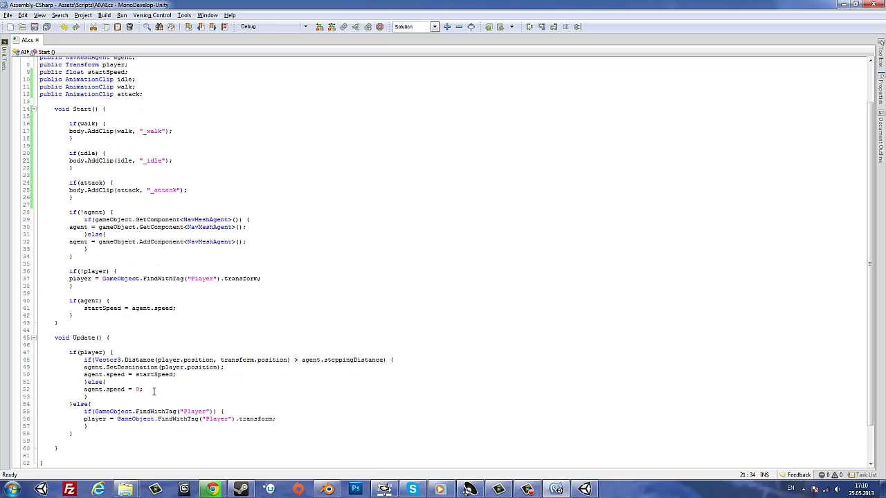
left_click(404, 359)
- Start a new if( line directly below if(player) in Update()
left_click(124, 353)
key("Return")
key("Return")
key("Up")
key("Return")
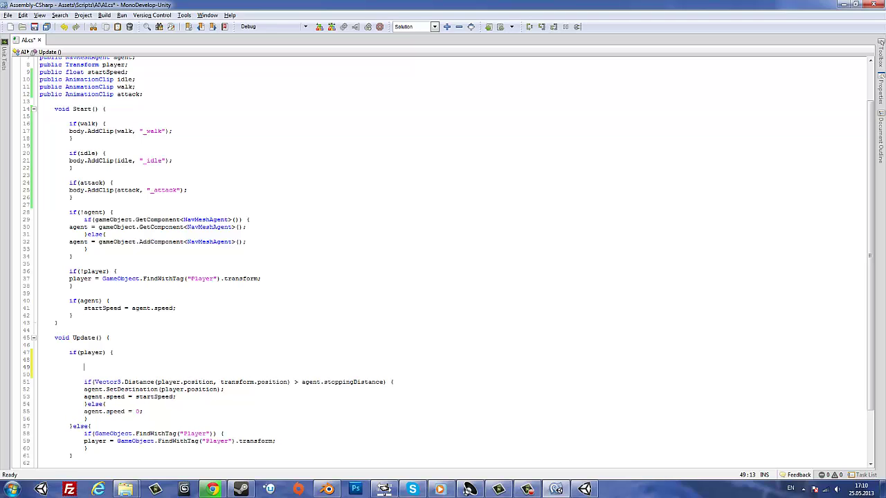
type("if(pla")
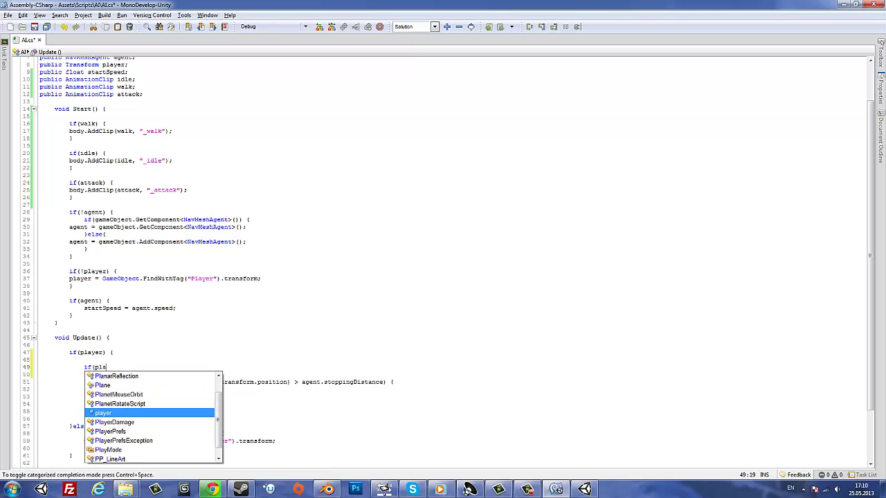
type("yer")
key("Escape")
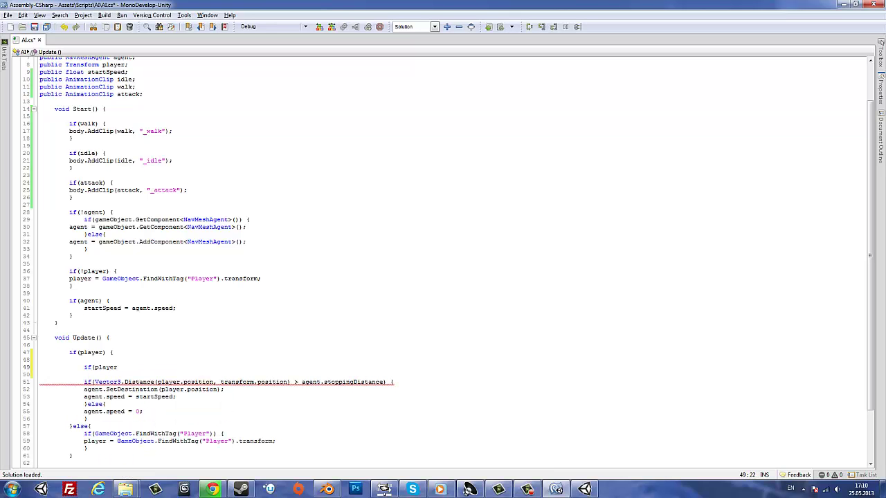
key("BackSpace")
key("BackSpace")
key("BackSpace")
key("BackSpace")
key("BackSpace")
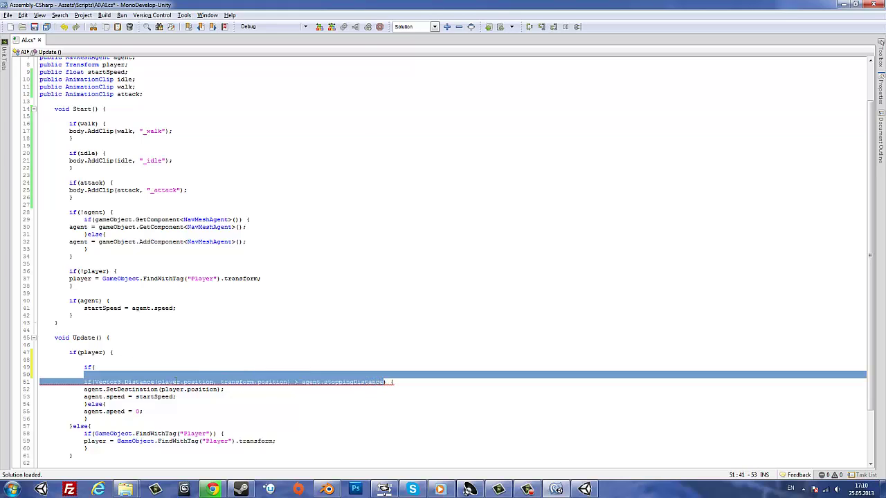
- Fill line 49 with the Vector3.Distance condition, comparing against seeDistance instead of agent.stoppingDistance
left_click_drag(385, 381, 95, 382)
key("ctrl+c")
left_click(100, 367)
key("ctrl+v")
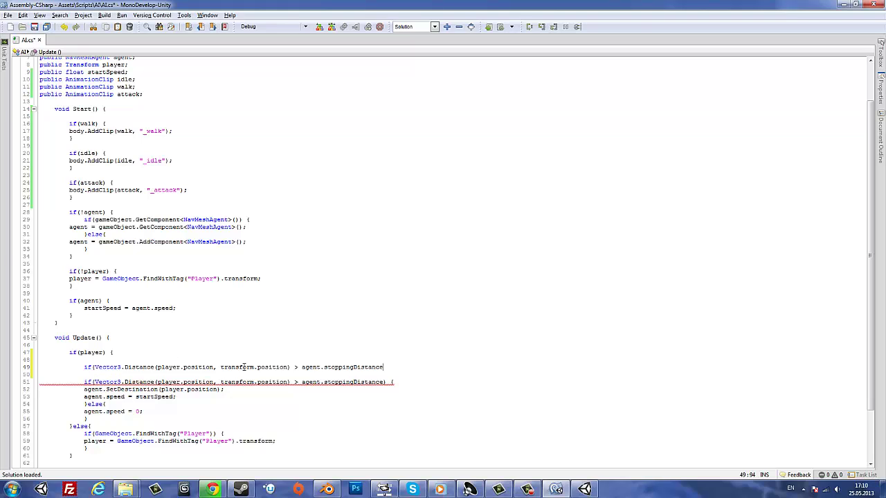
left_click_drag(385, 367, 302, 367)
type("seeD")
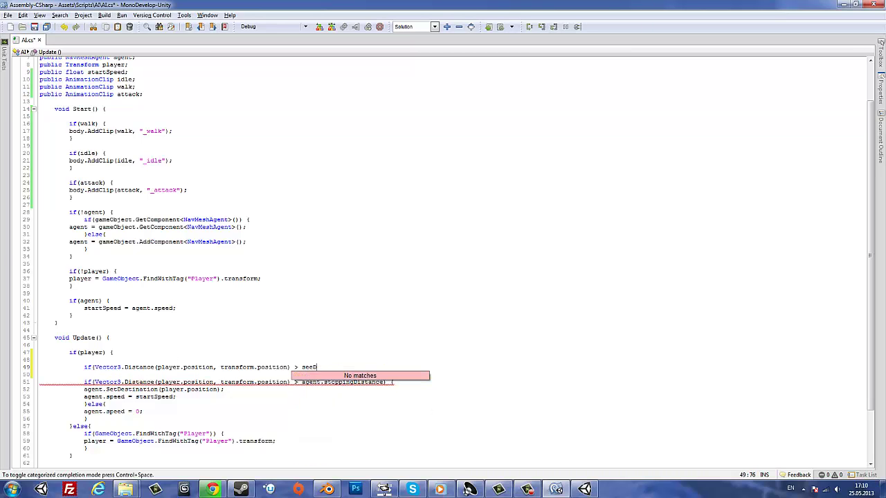
type("istance(")
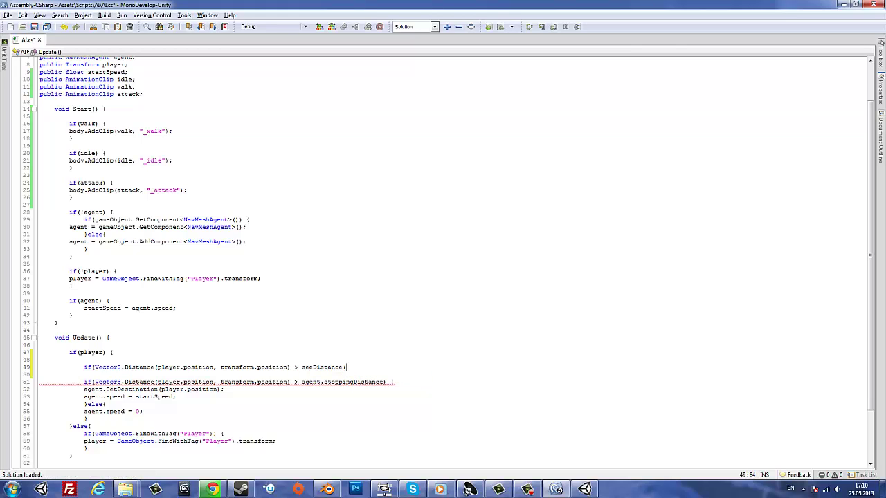
key("BackSpace")
type(") {")
- Add new blank lines after the else block's closing brace
scroll(281, 402, "down", 2)
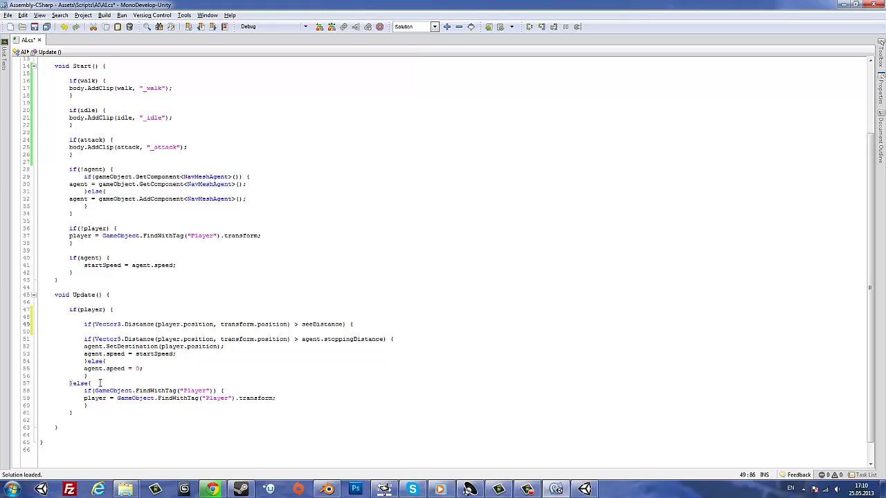
left_click(77, 413)
key("Return")
key("Return")
key("Tab")
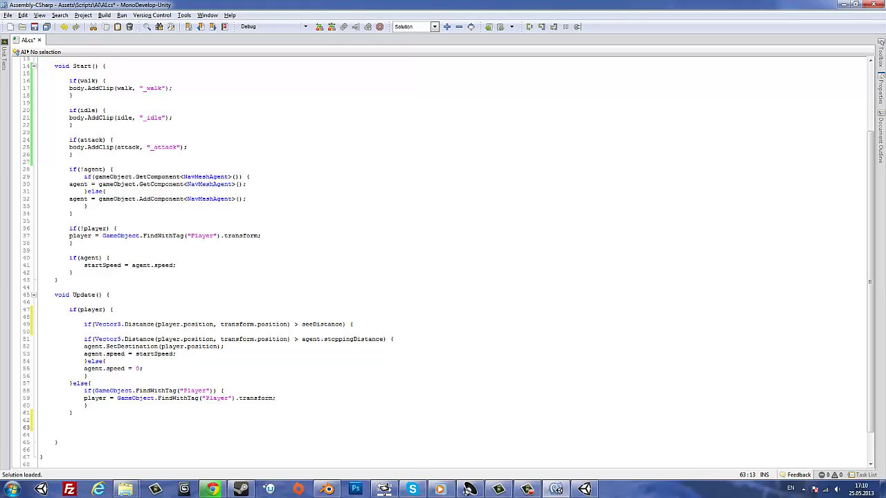
- Try a closing brace after the else block, then undo it
left_click(72, 413)
key("Return")
type("}")
left_click(361, 323)
key("ctrl+z")
key("ctrl+z")
key("ctrl+z")
- Check the brace structure around if(player) and remove the trailing brace on line 49
left_click(404, 339)
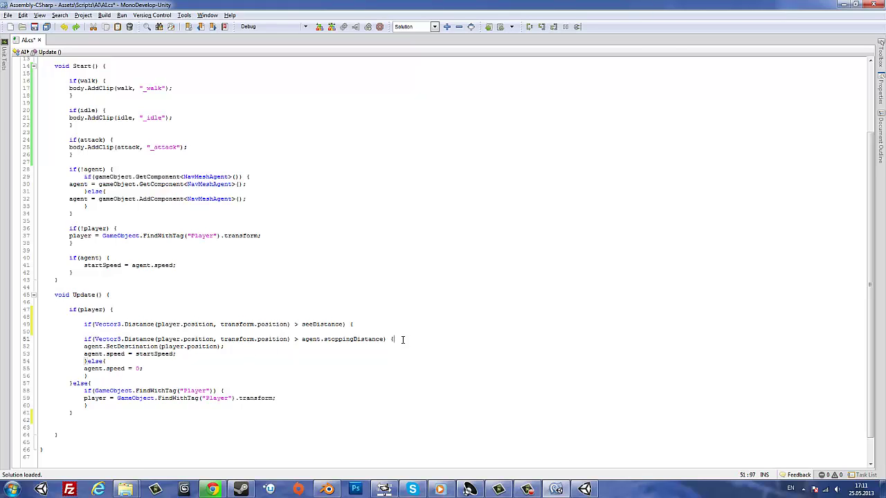
left_click(107, 361)
left_click(119, 309)
left_click(357, 323)
key("BackSpace")
left_click(119, 310)
left_click(96, 382)
- Put the else on its own line, close the chase block with }, and add { after the seeDistance condition
left_click(92, 376)
key("Delete")
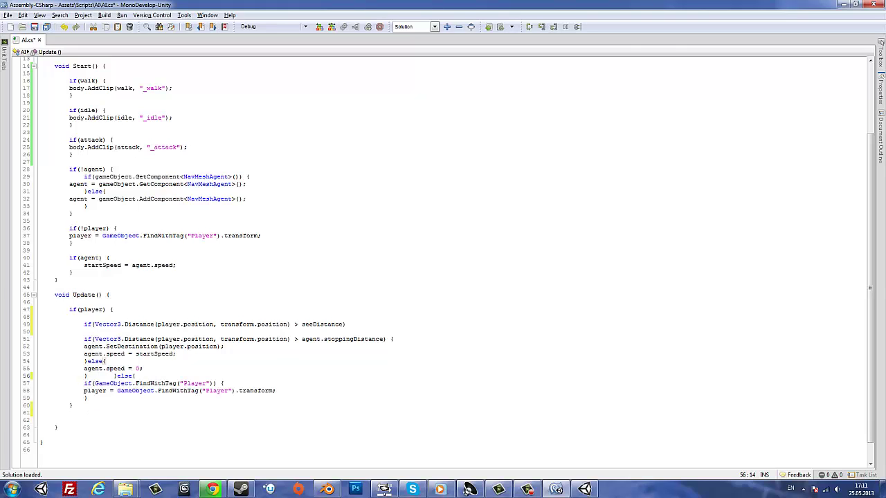
key("Return")
key("Return")
key("Return")
key("Return")
type("}")
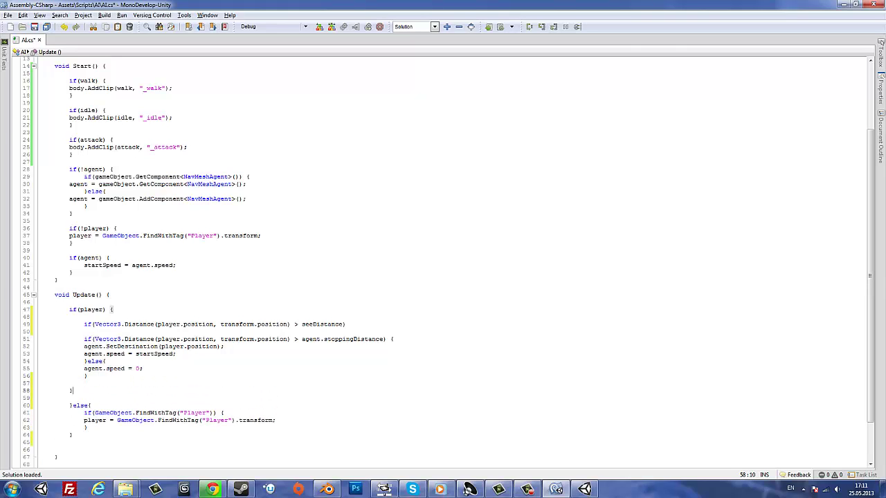
left_click(349, 324)
type("{")
left_click(528, 489)
left_click(865, 420)
- Declare public float seeDistance = 40.0f; on a new line below the attack clip field
scroll(89, 177, "up", 4)
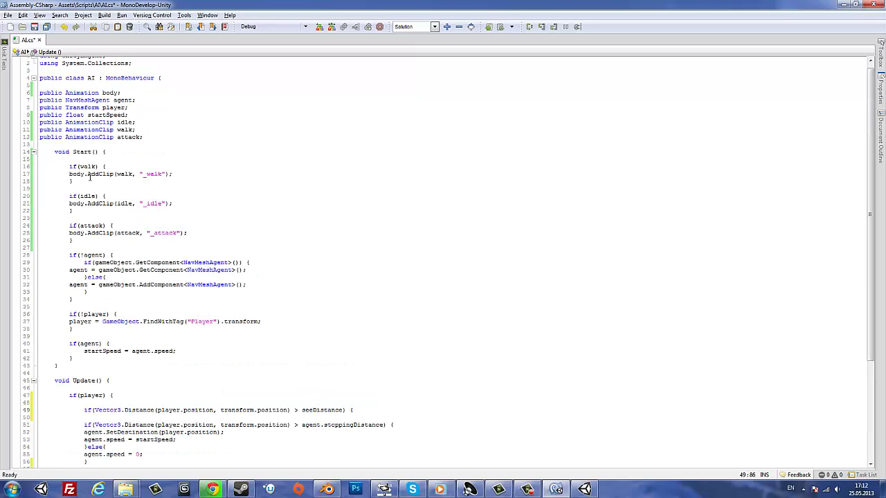
left_click(150, 139)
key("Return")
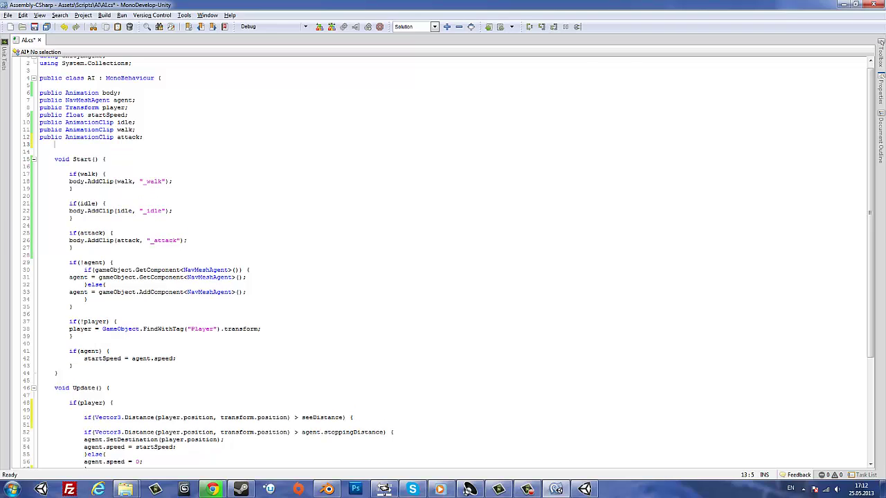
type("public")
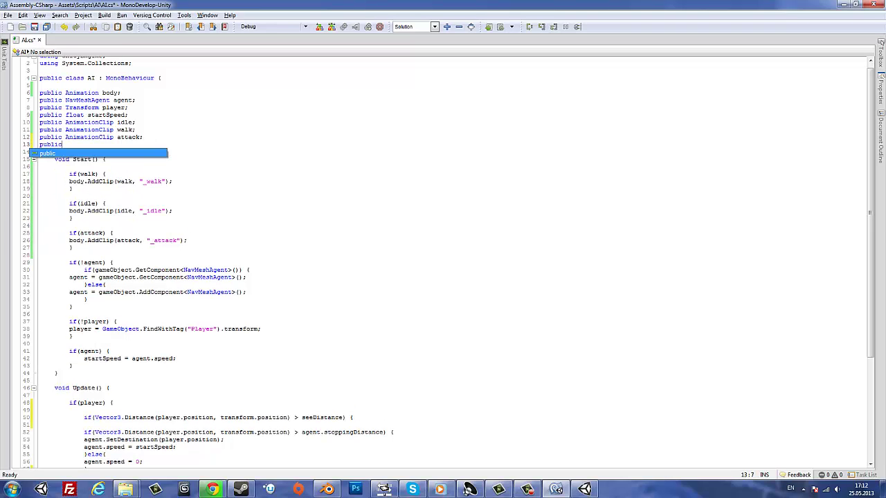
type(" float a")
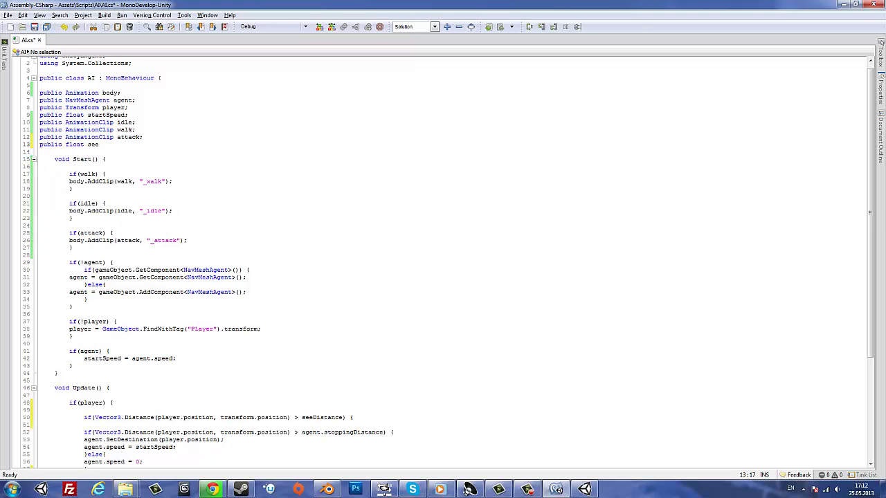
type("Distance =")
type(" 40")
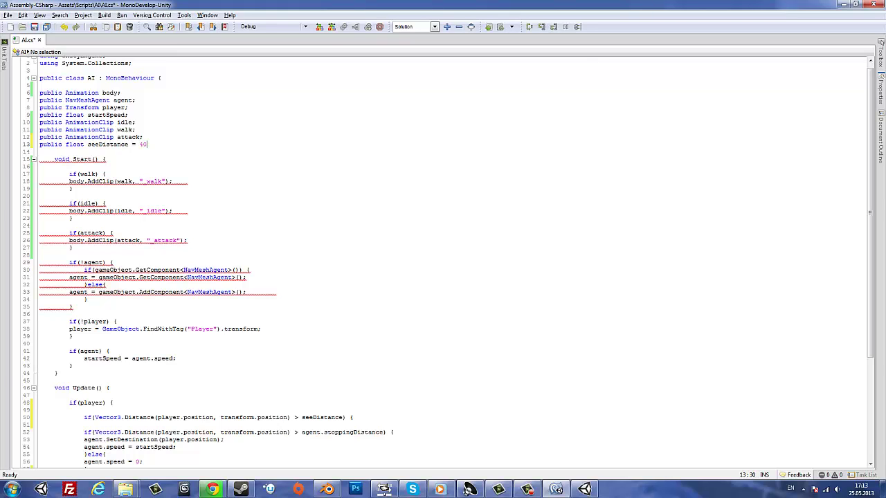
type("f.0f;")
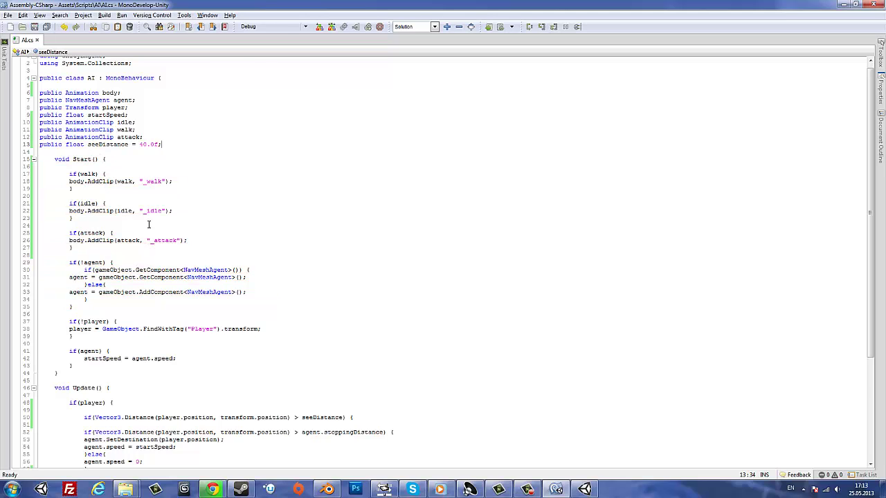
scroll(164, 265, "down", 4)
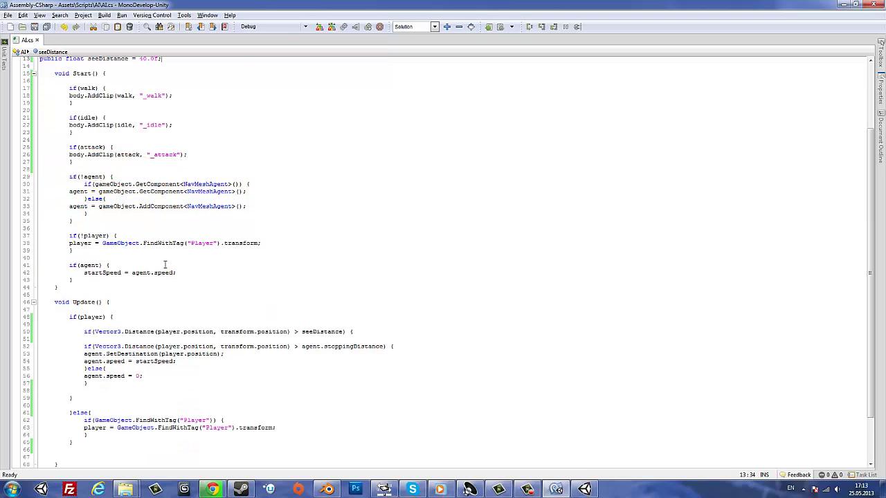
- Add an else block after the sight check with agent.speed = 0 and body.animation.CrossFade("_idle")
left_click(360, 332)
left_click(78, 395)
type("else{")
key("Return")
key("Return")
key("Return")
type("}")
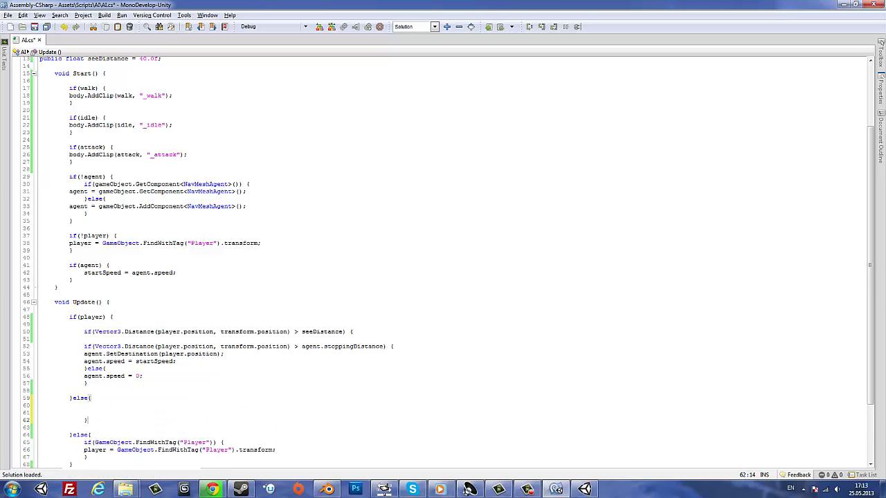
left_click_drag(146, 376, 84, 376)
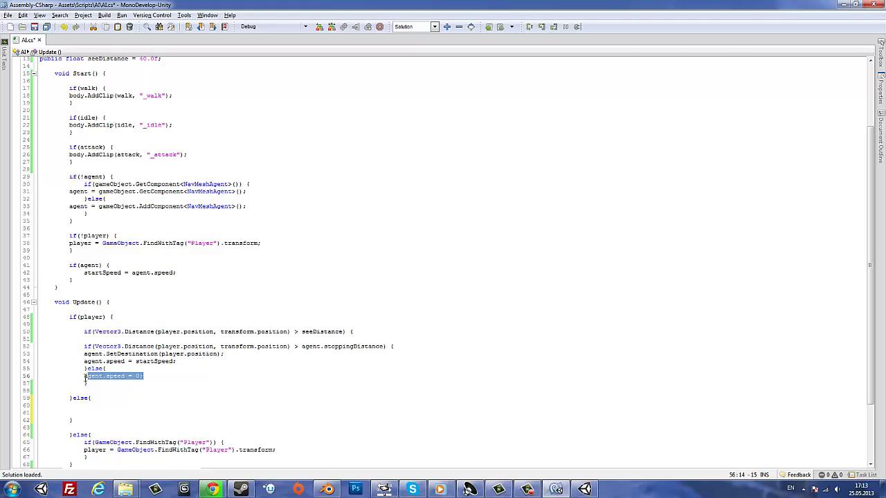
key("ctrl+c")
left_click(86, 412)
key("ctrl+v")
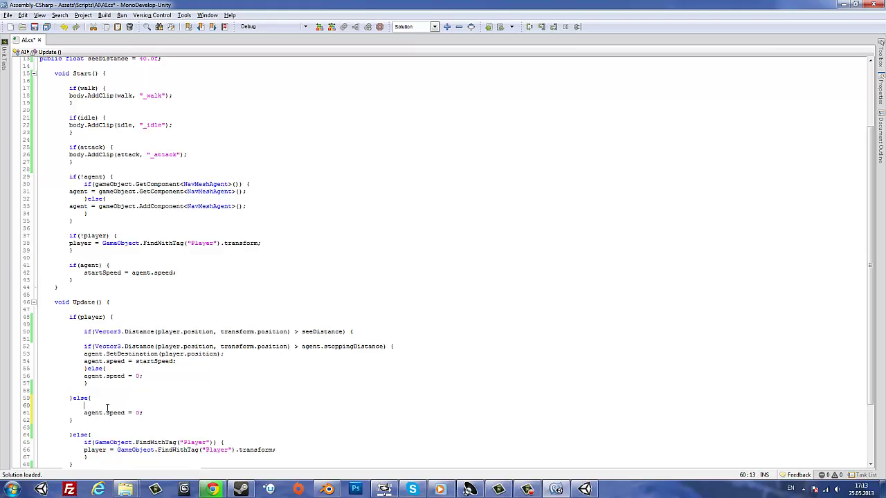
type("body")
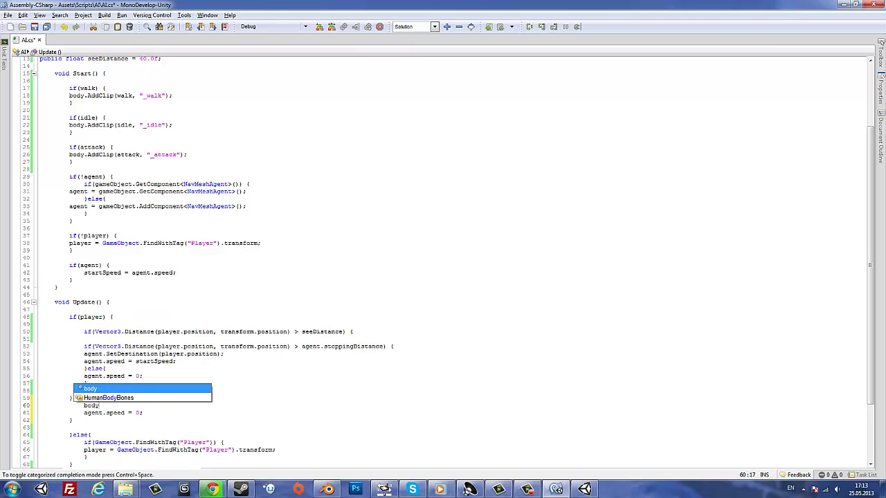
type(".")
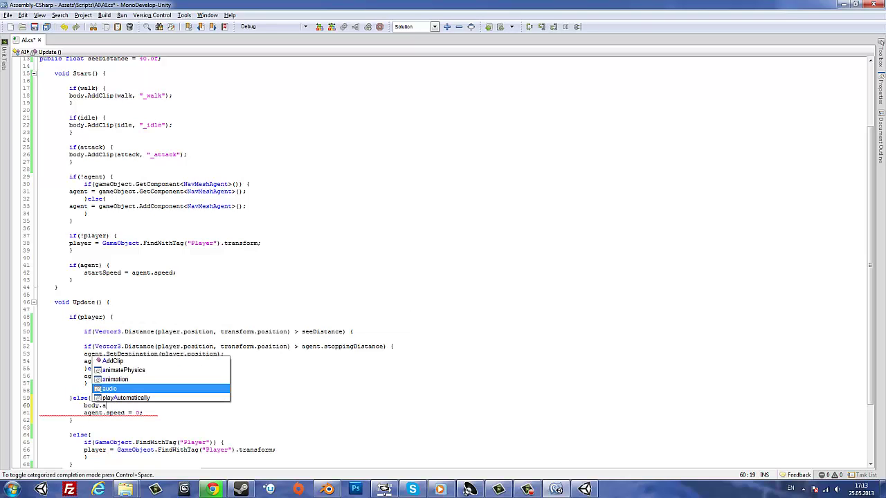
type("animation.")
type("Cross")
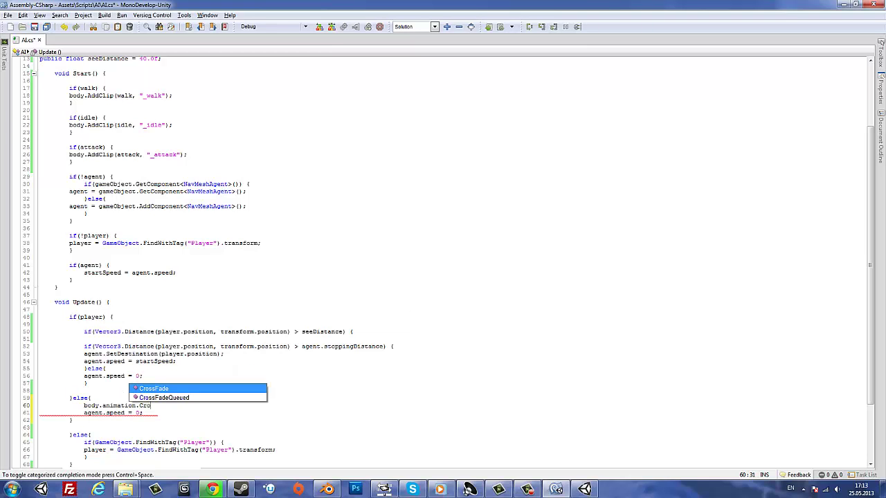
type("Fade(")
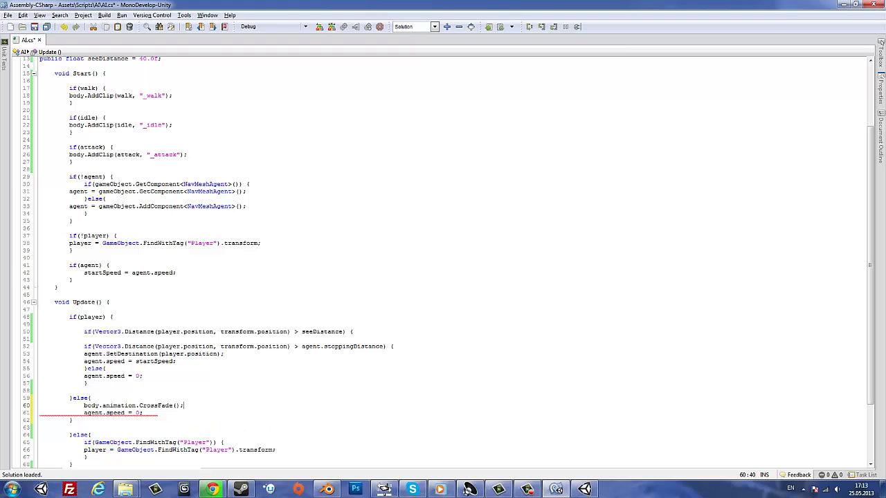
type("\"")
type("_i")
type("dle")
type("\"")
- Copy the CrossFade("_idle") call into the inner stoppingDistance else branch and save
left_click_drag(212, 405, 84, 405)
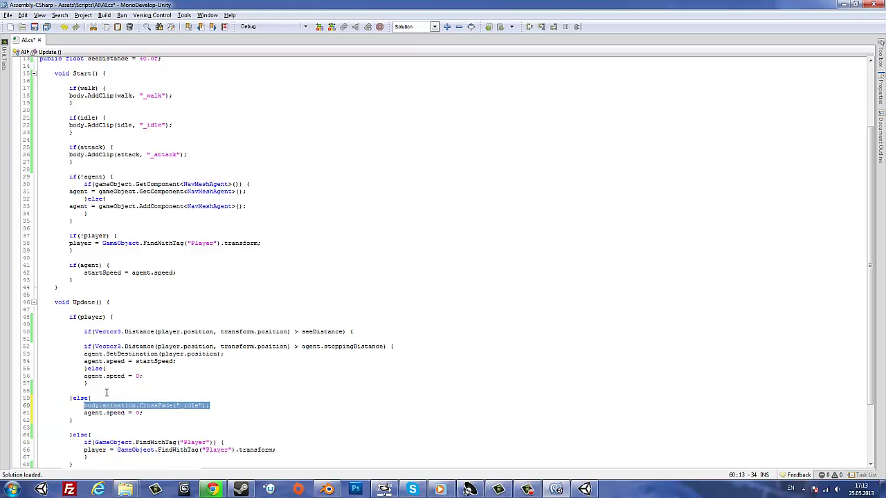
left_click(118, 368)
key("Return")
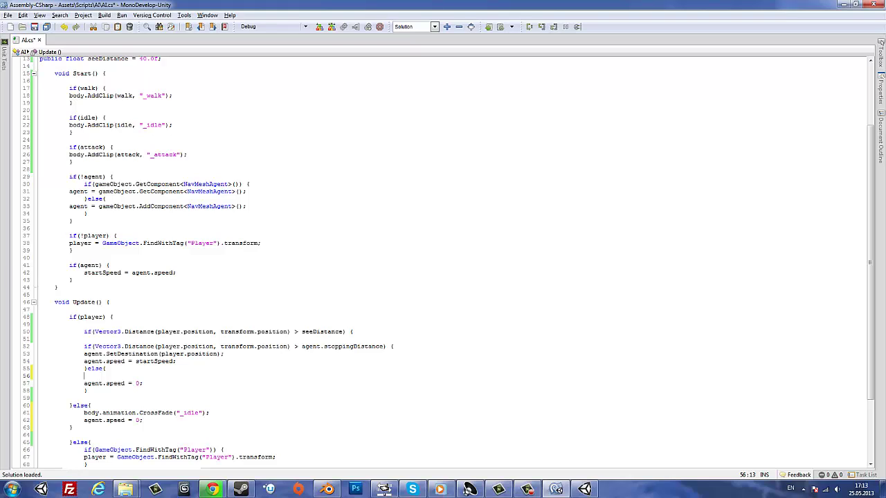
key("ctrl+v")
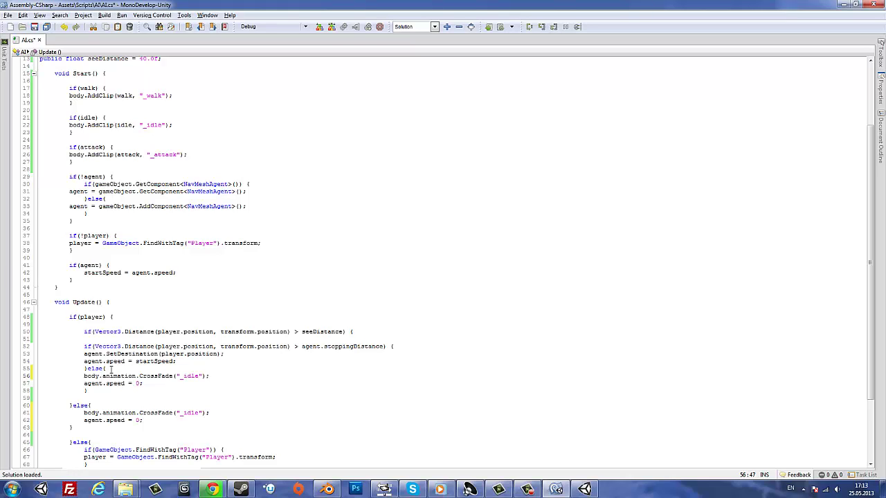
key("ctrl+s")
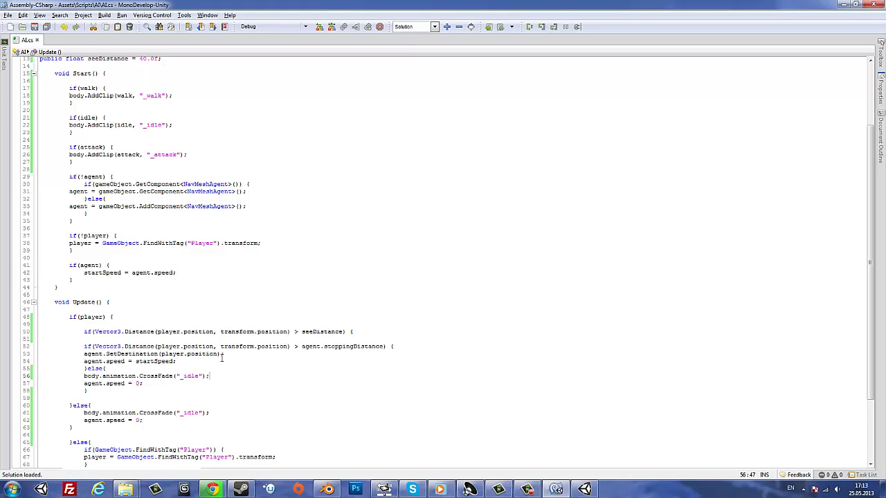
- Add a CrossFade("_walk") call at the start of the chase branch and save the script
left_click(405, 344)
key("Return")
key("ctrl+v")
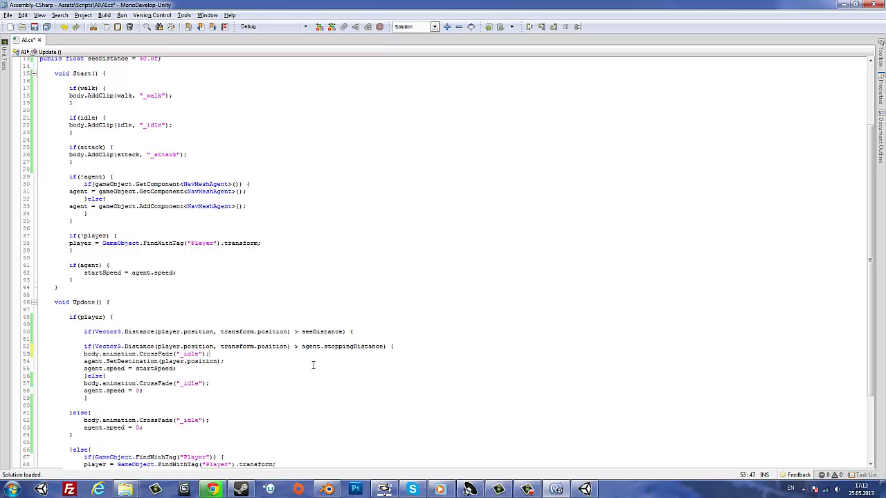
left_click_drag(184, 355, 199, 354)
type("walk")
key("ctrl+s")
- Leave the Chrome audio page and bring the Unity editor to the front
left_click(212, 490)
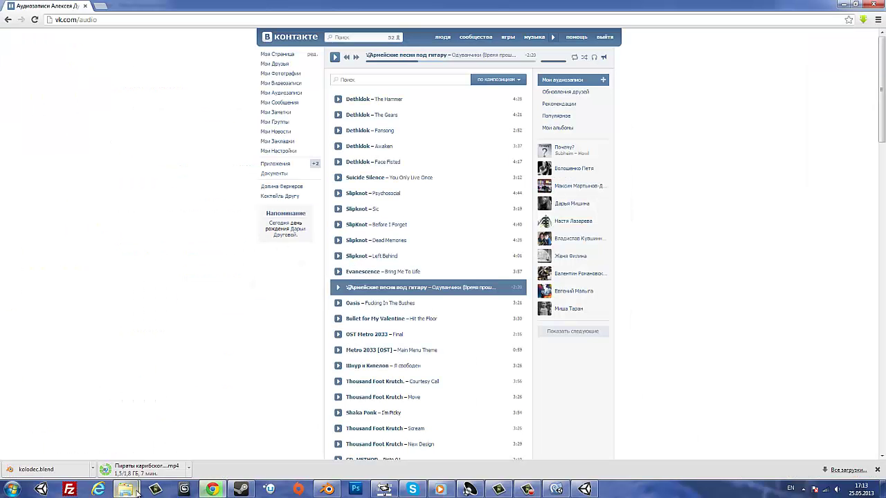
left_click(585, 489)
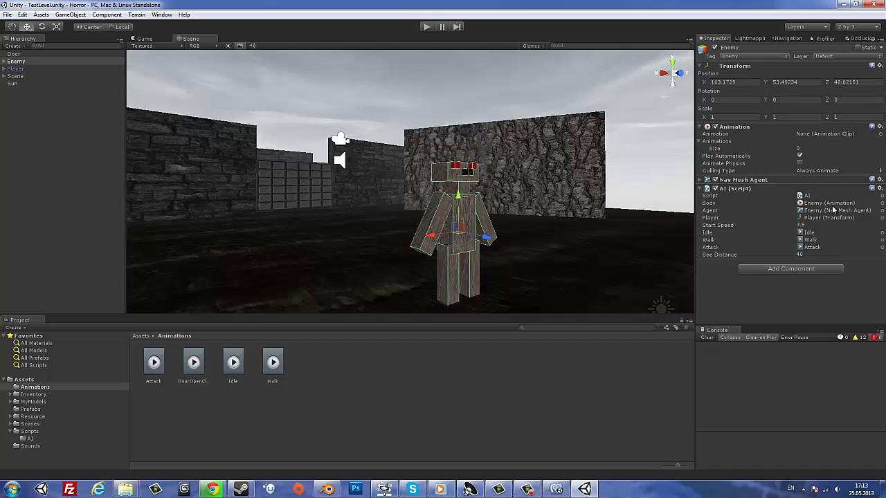
- Set the Idle animation clip's Wrap Mode to Loop
left_click(813, 235)
double_click(812, 236)
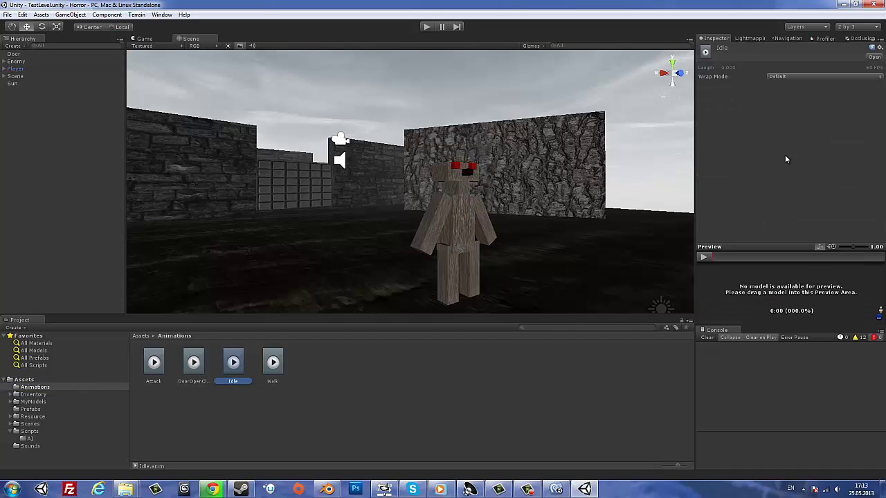
left_click(779, 78)
left_click(782, 106)
- Play-test the level, then change AI.cs's sight check to < seeDistance and return to Unity
left_click(426, 27)
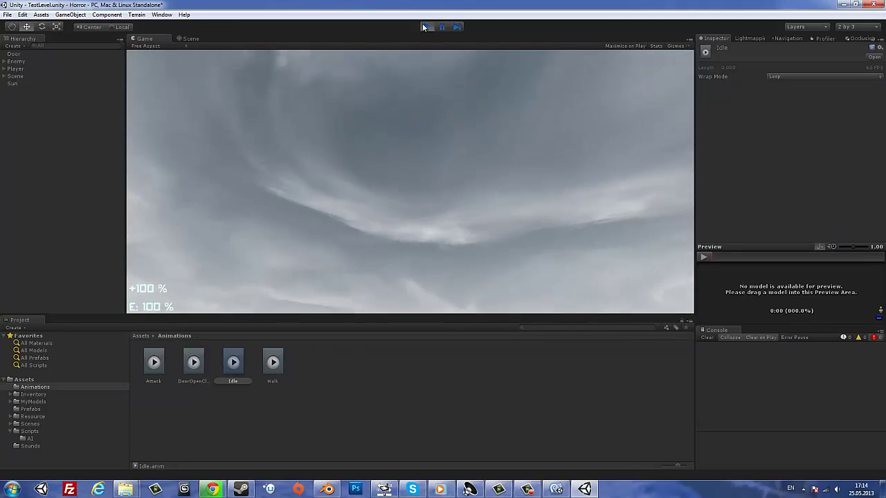
left_click(425, 26)
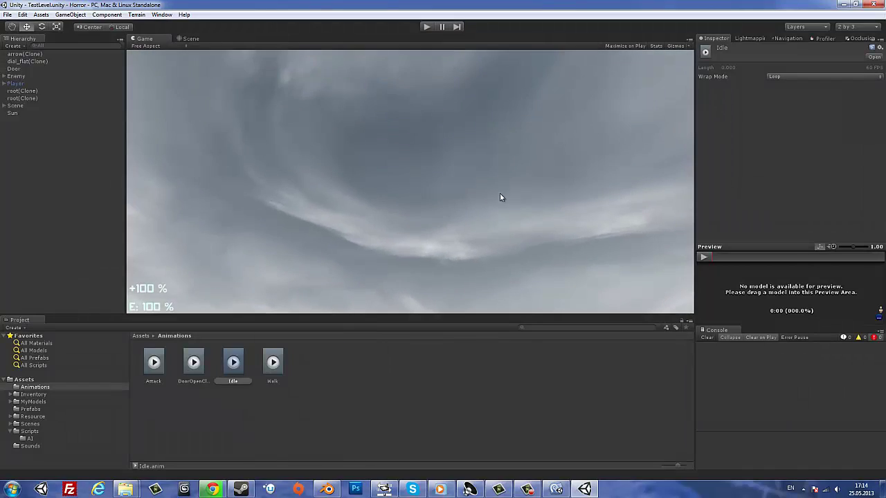
left_click(527, 489)
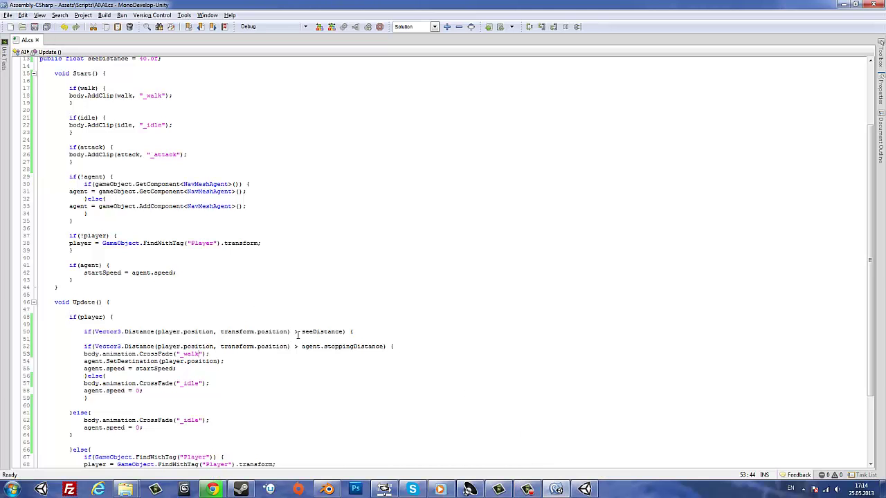
double_click(297, 332)
left_click(581, 490)
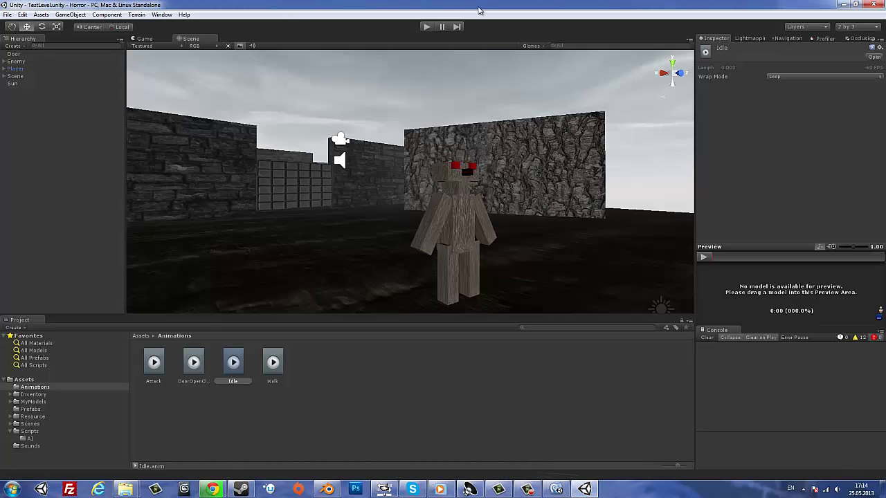
- Play-test again, walking the player away from the approaching enemy, then return to AI.cs
left_click(427, 26)
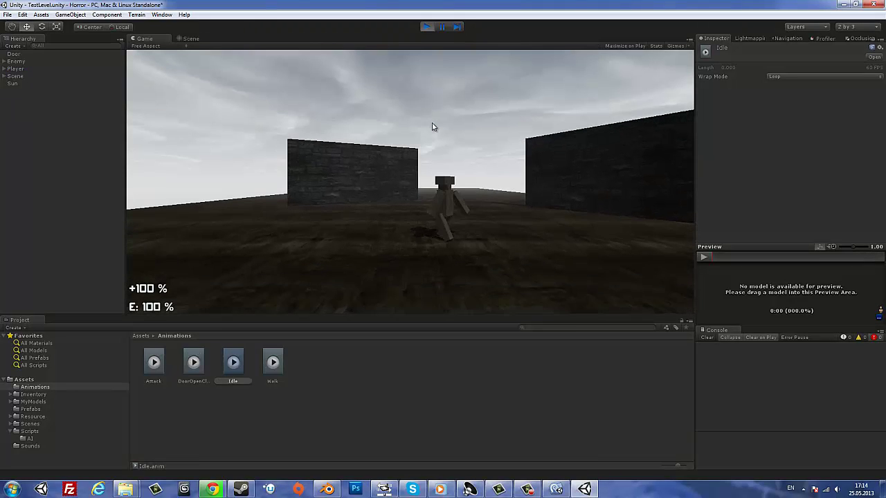
key("s")
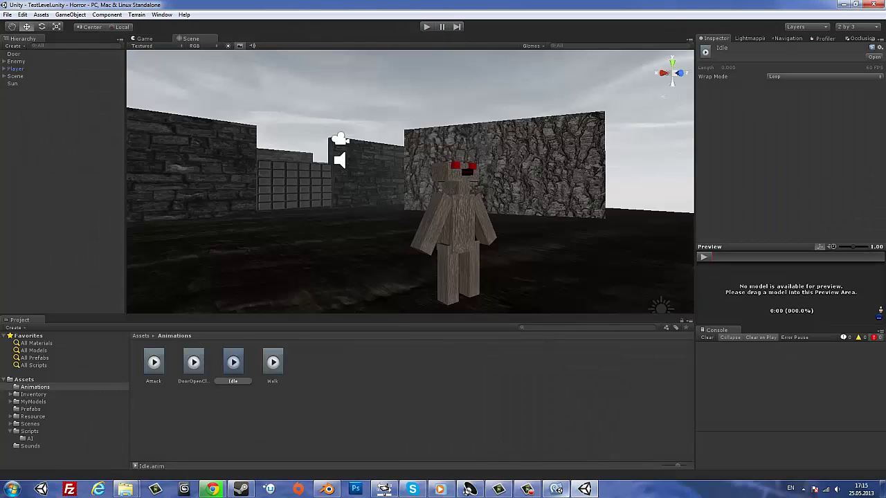
left_click(559, 490)
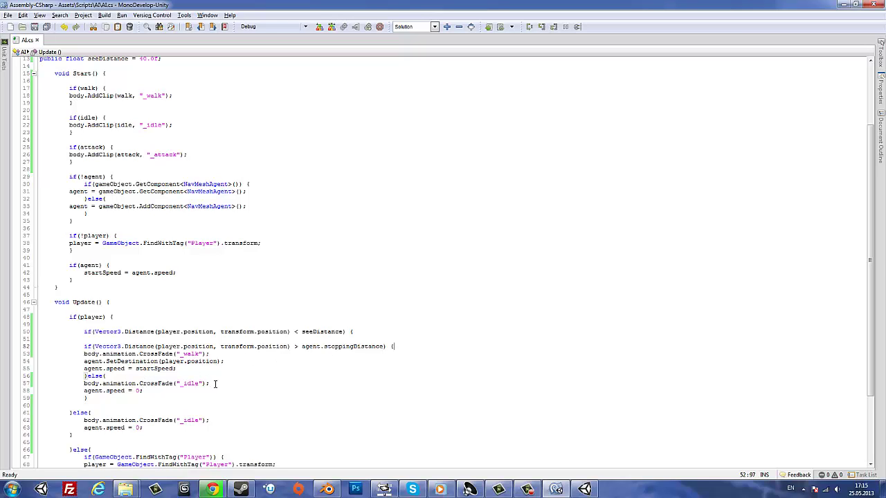
- Remove the old CrossFade("_idle") and CrossFade("_walk") lines from Update()
left_click_drag(216, 384, 83, 383)
right_click(93, 384)
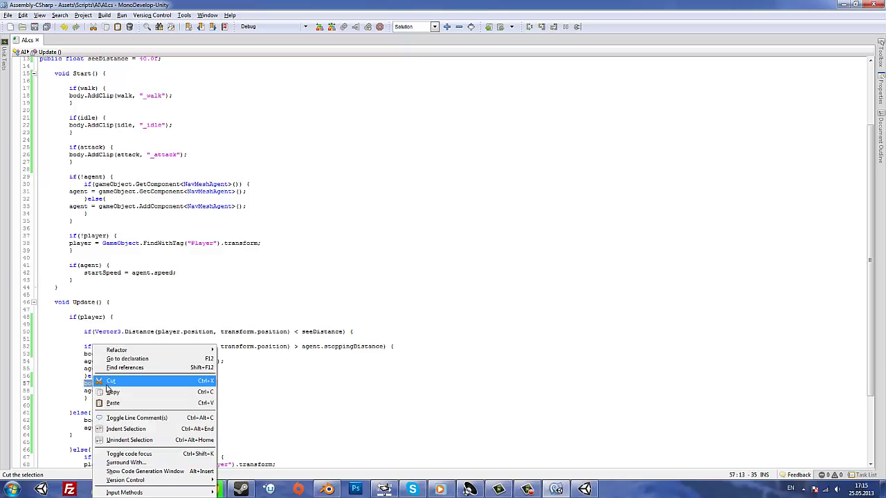
left_click(111, 381)
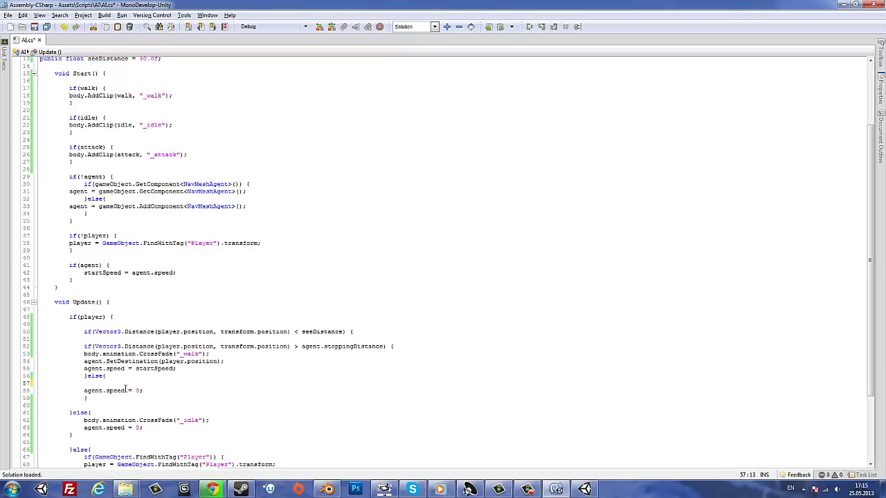
key("Delete")
left_click_drag(219, 412, 39, 412)
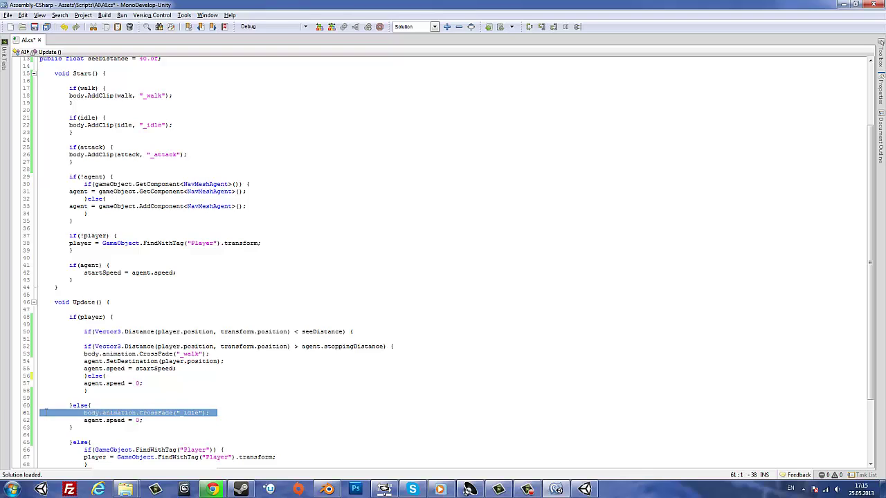
key("Delete")
key("Delete")
left_click_drag(219, 353, 35, 354)
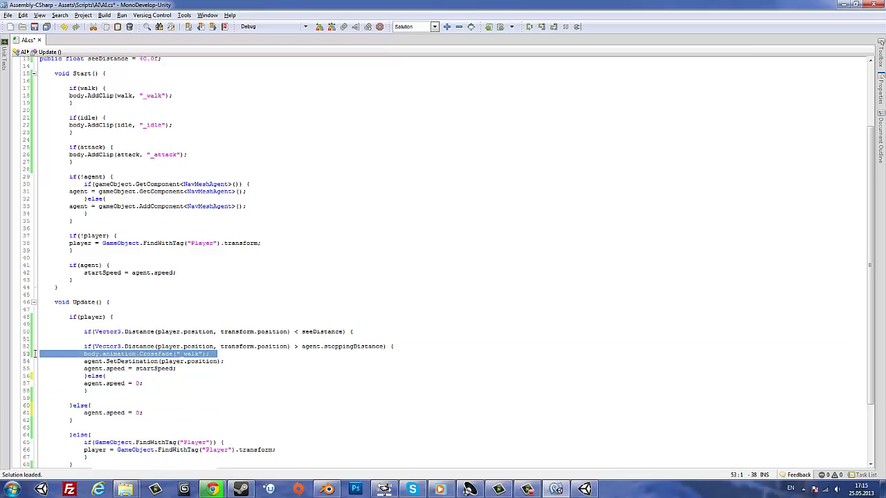
key("Delete")
key("BackSpace")
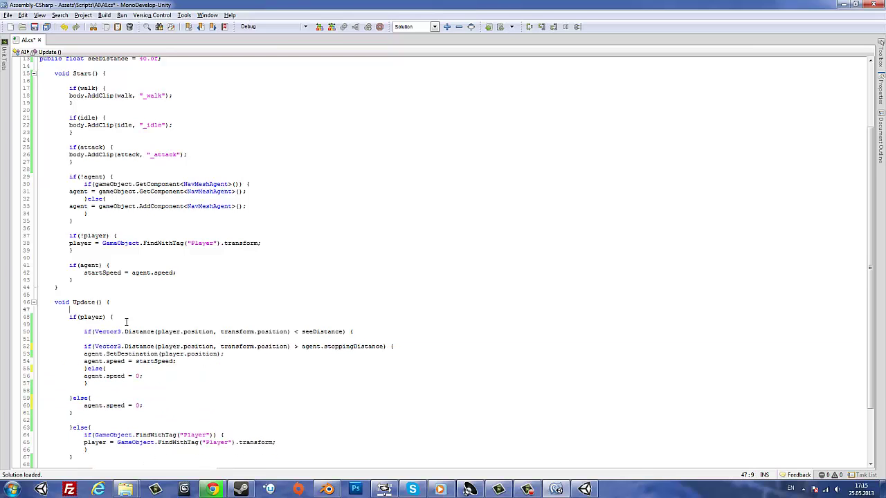
- Add an if(agent) block at the top of Update() containing an agent.speed check
key("Return")
key("Return")
key("Up")
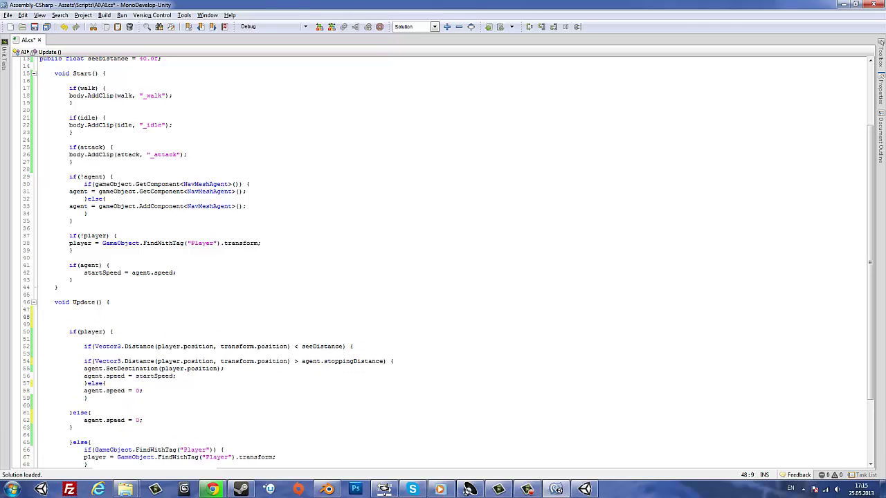
type("if(agent")
key("Return")
key("Return")
key("Return")
type("}")
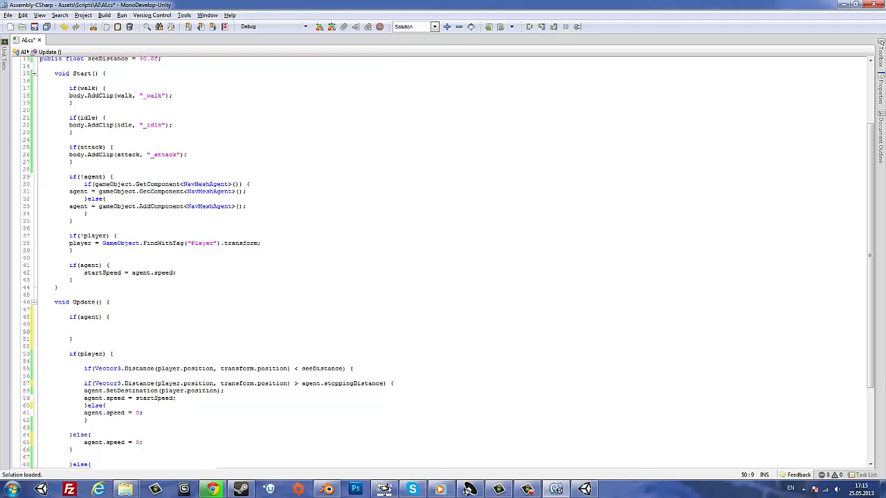
type("if(")
type("agent.sp")
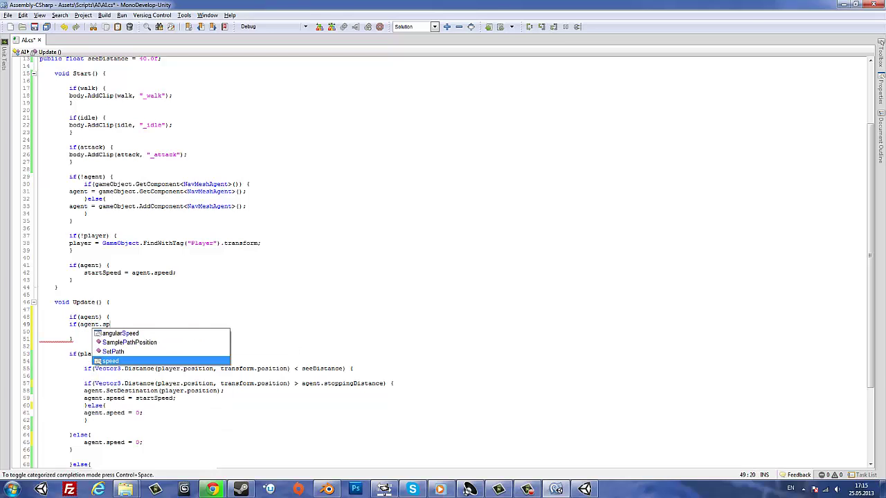
key("Return")
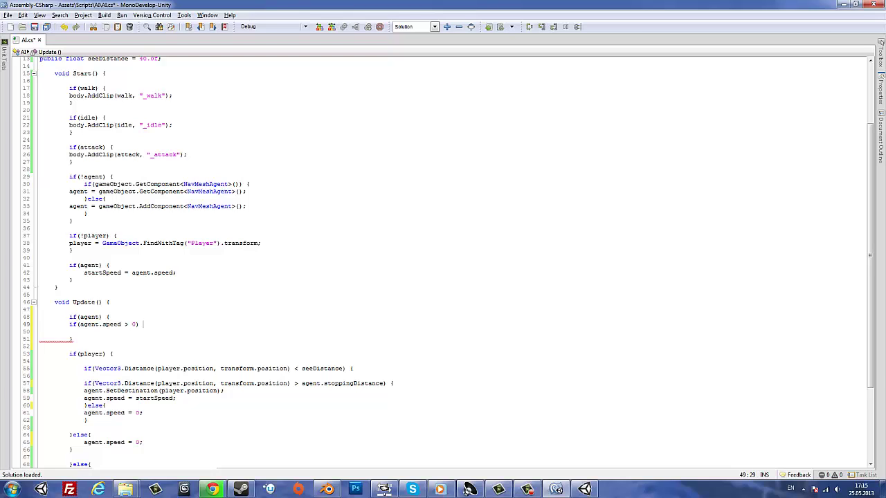
- Give the speed check a crossfade body and an else branch with CrossFade("_idle")
key("Return")
key("Return")
key("ctrl+v")
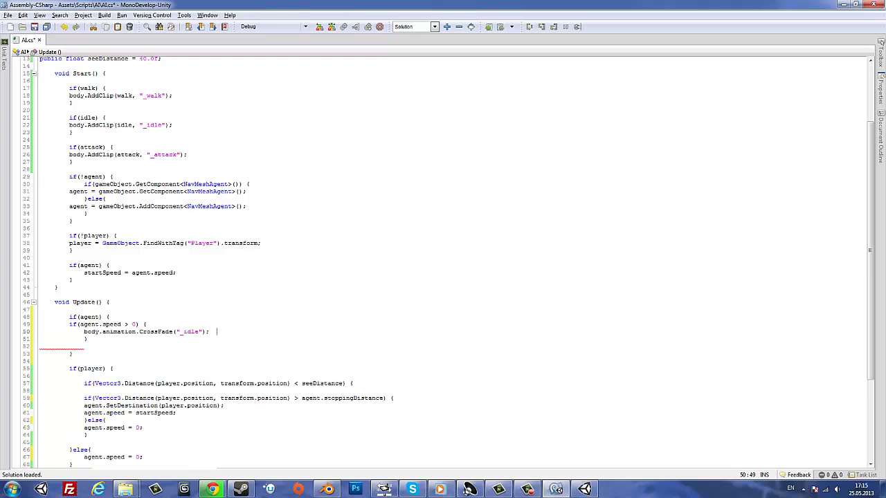
key("Down")
type("else{")
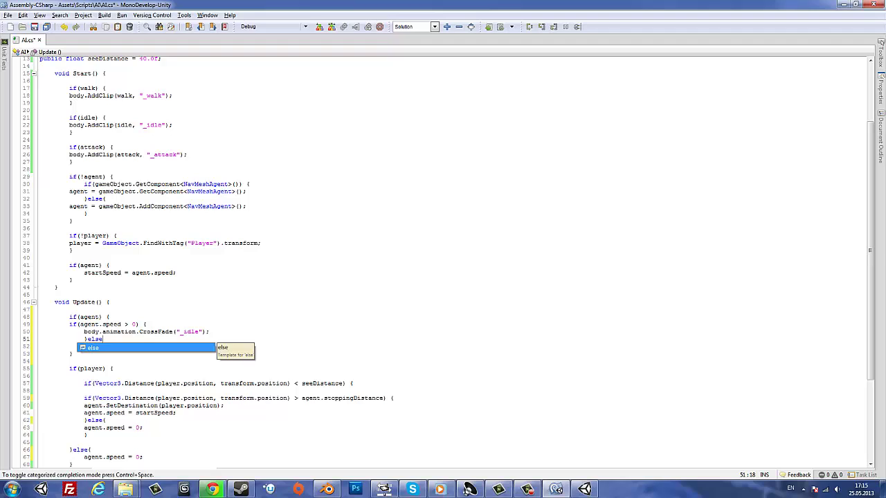
key("Return")
key("Return")
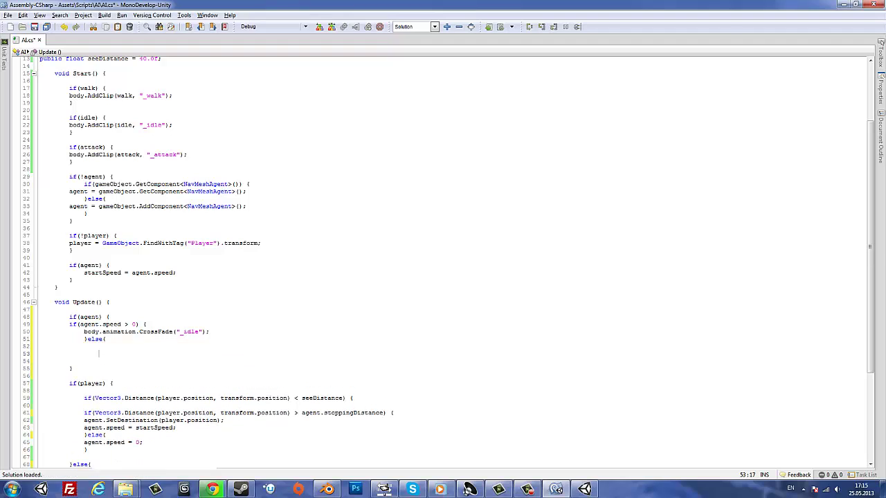
key("ctrl+v")
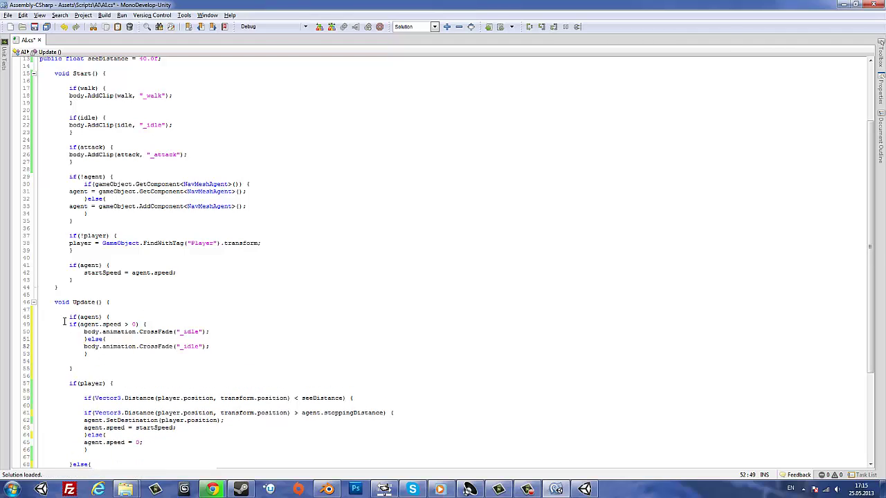
- Make the speed > 0 branch crossfade to _walk and save AI.cs
left_click(67, 324)
double_click(183, 332)
type("wal")
type("k")
key("ctrl+s")
left_click(581, 489)
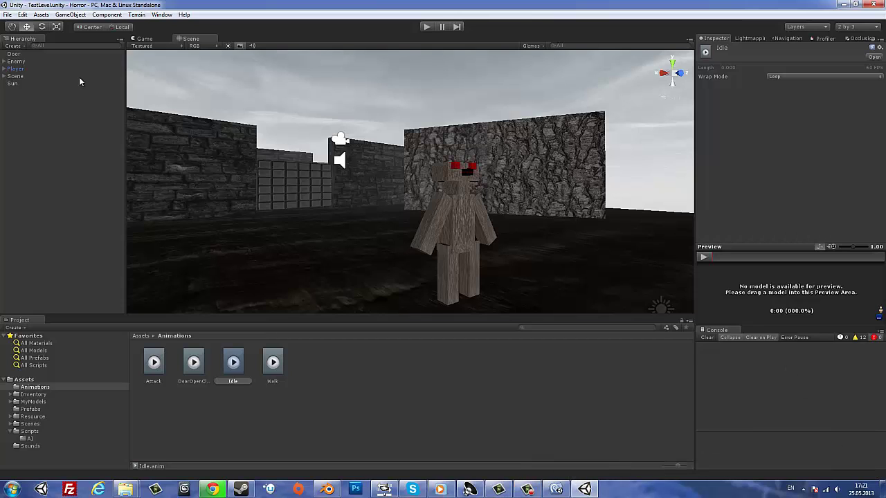
- Expand Enemy to show its Monster parts, then play-test the monster chase and stop
left_click(6, 62)
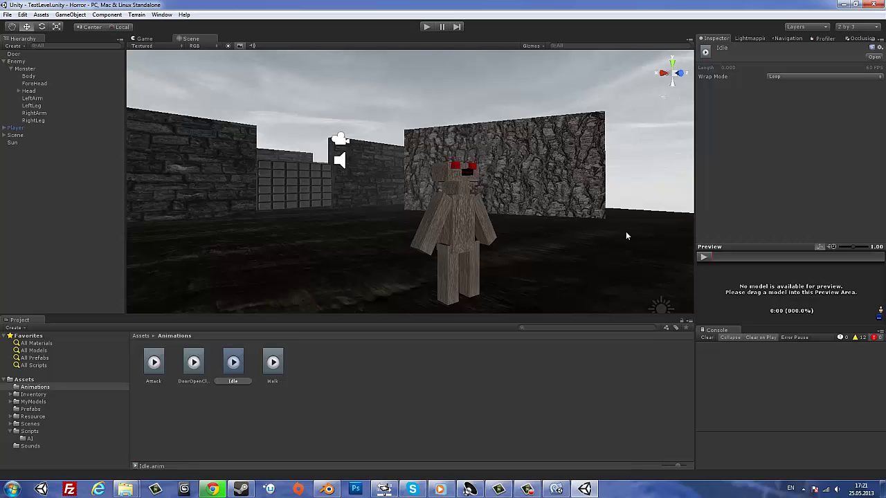
scroll(490, 231, "down", 3)
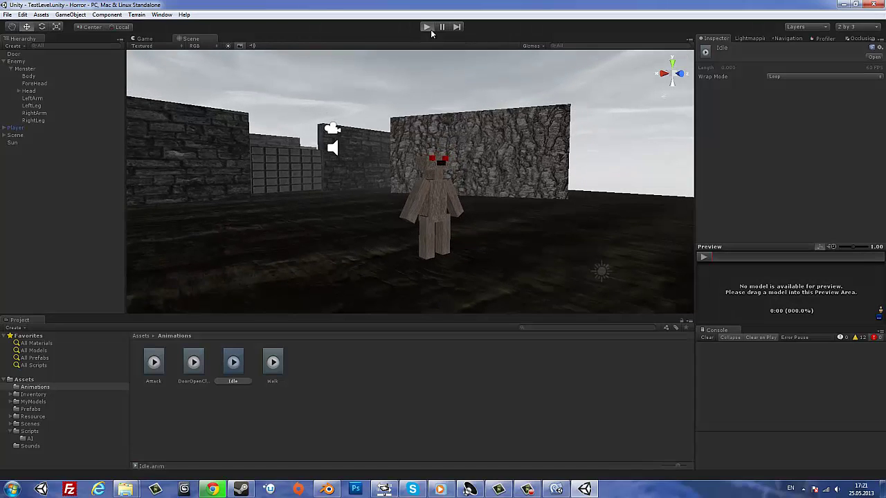
left_click(426, 27)
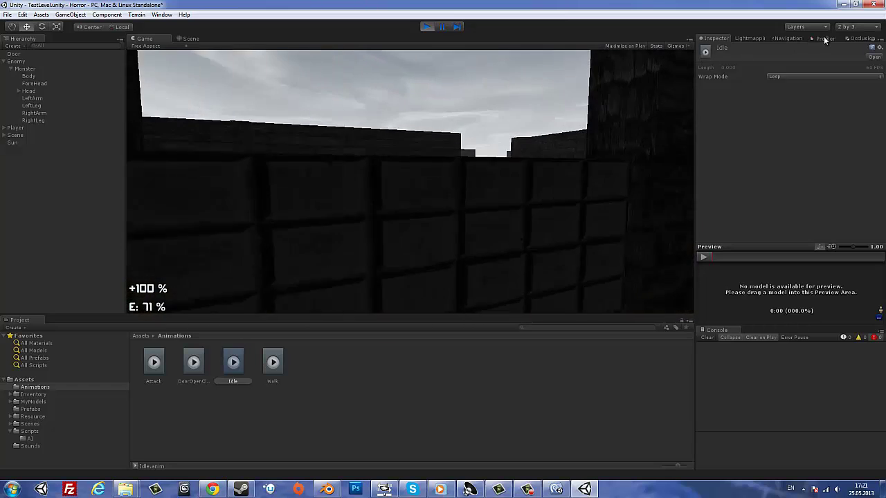
left_click(434, 28)
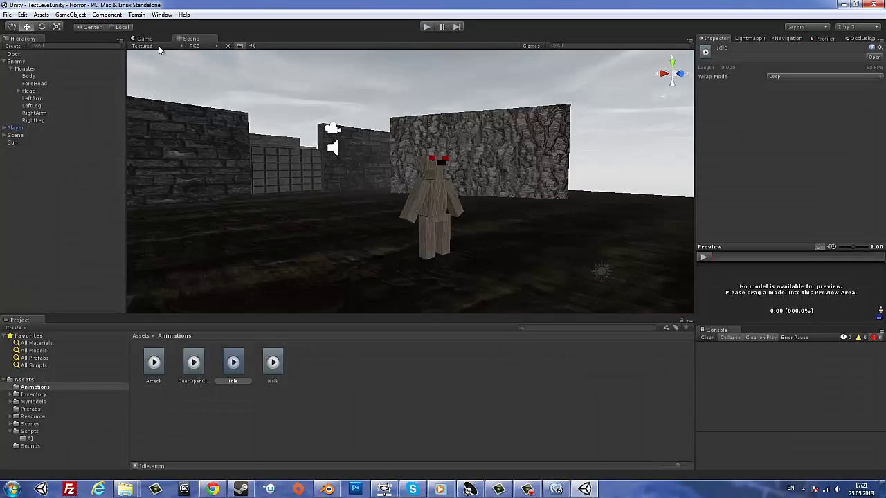
- Add a new C# script named DoorController inside Assets/Scripts/AI, beside the AI script
left_click(316, 134)
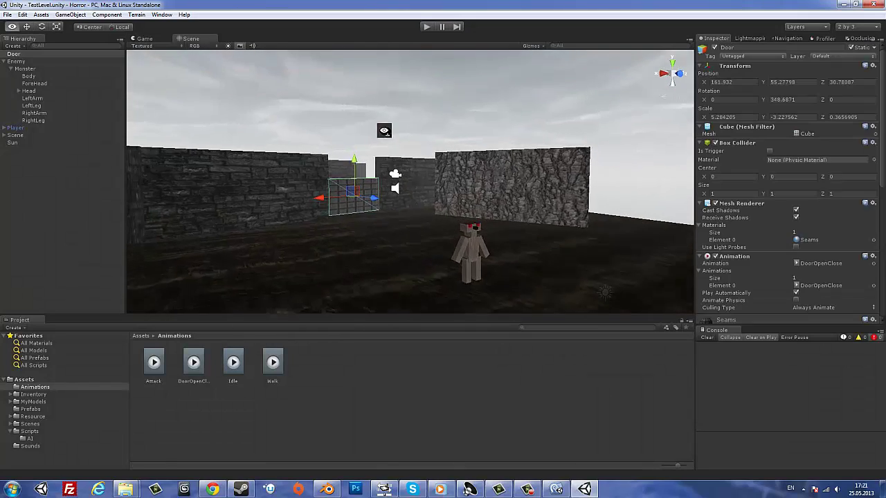
scroll(379, 132, "up", 5)
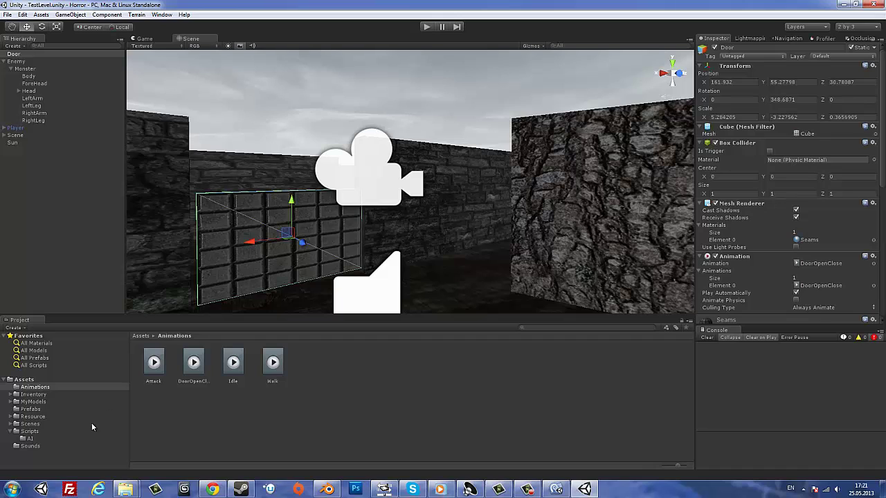
left_click(30, 431)
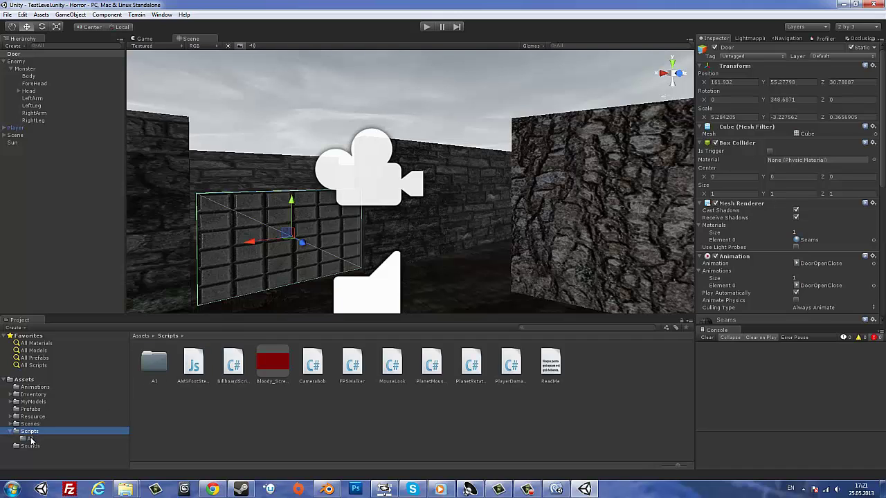
left_click(30, 438)
right_click(196, 405)
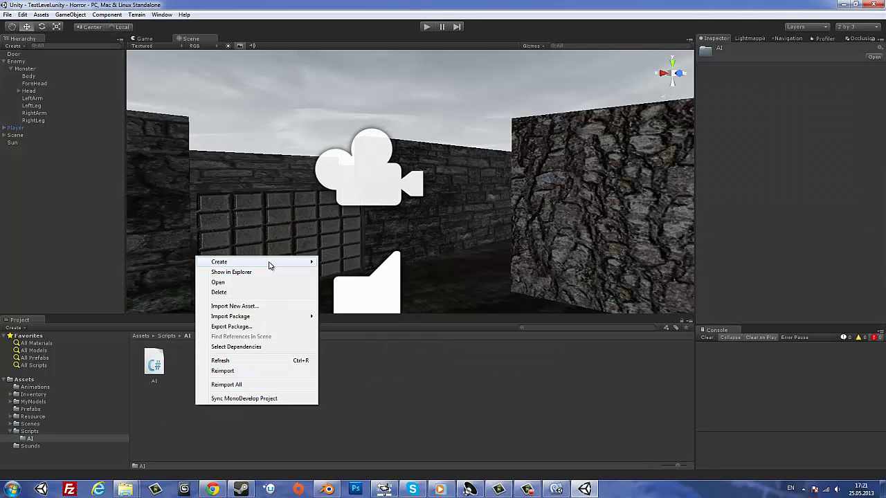
mouse_move(269, 263)
left_click(348, 286)
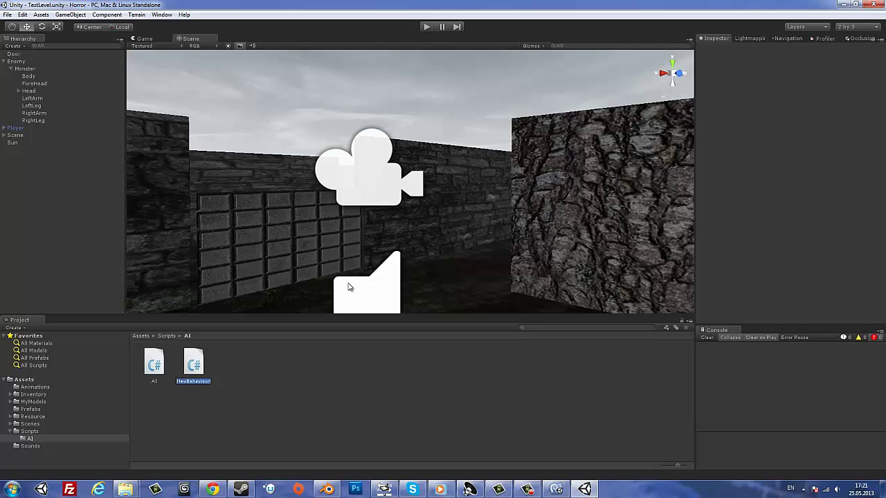
type("Doo")
type("rController")
key("Return")
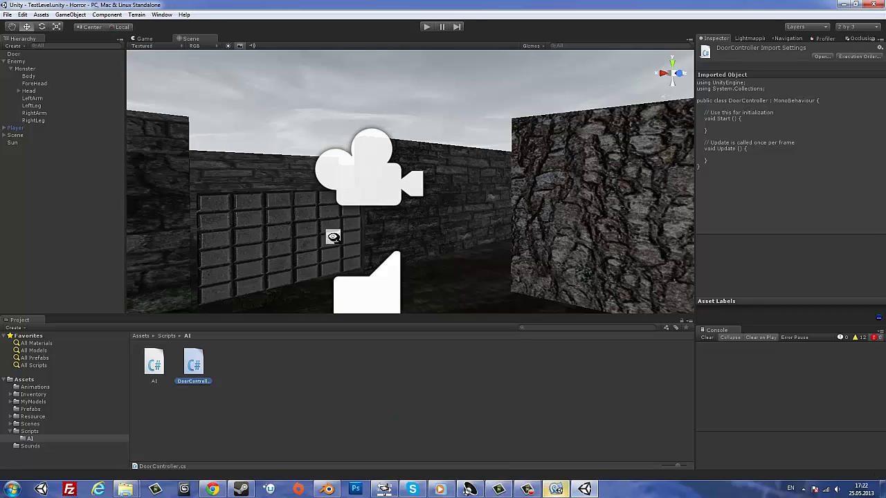
mouse_move(332, 237)
right_mouse_down()
mouse_move(431, 288)
mouse_move(478, 211)
right_mouse_up()
- Duplicate the Door, stretch the copy along Z into a trigger box, and parent it under the Door
left_click(71, 15)
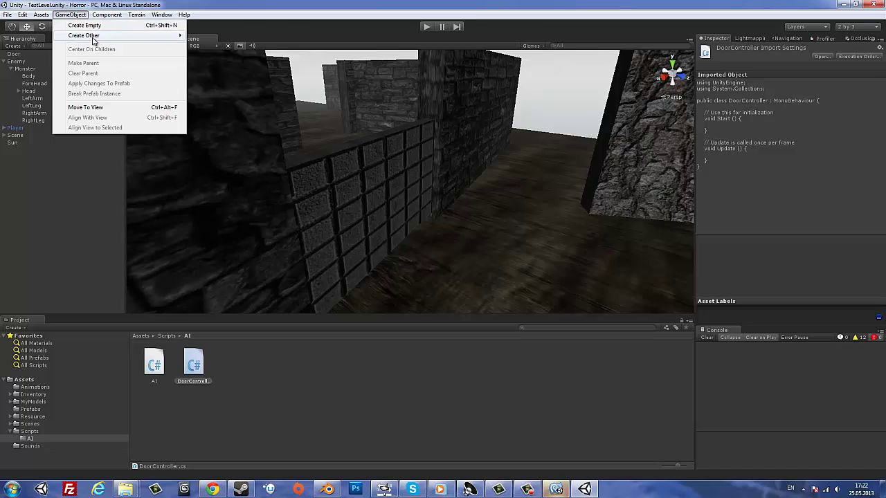
left_click(382, 183)
key("ctrl+d")
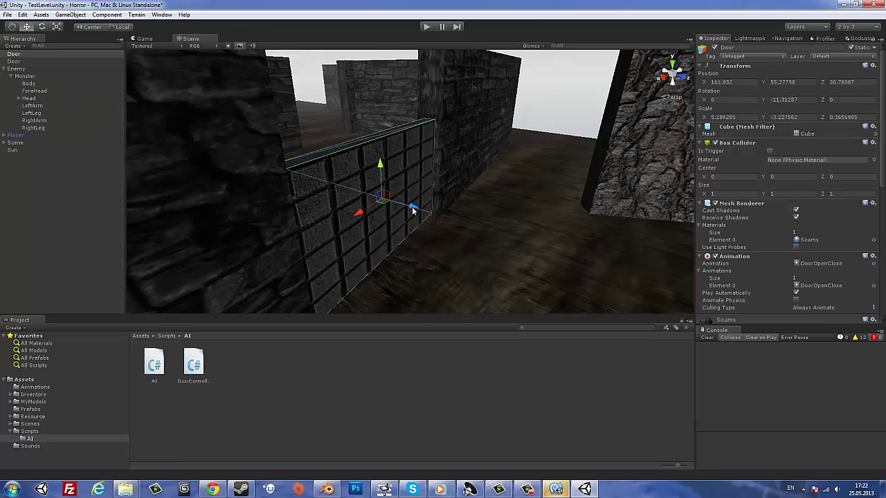
left_click_drag(413, 211, 302, 118)
left_click(57, 26)
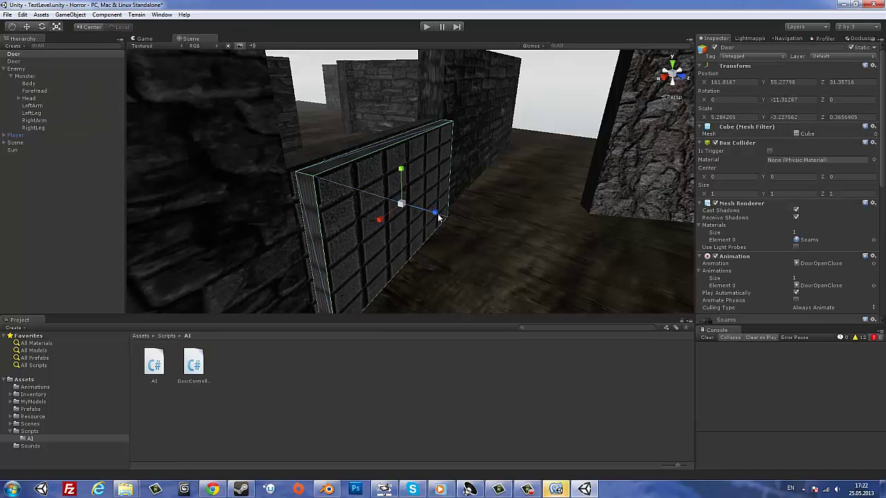
left_click_drag(430, 209, 536, 225)
mouse_move(413, 179)
left_mouse_down()
mouse_move(443, 181)
mouse_move(427, 178)
left_mouse_up()
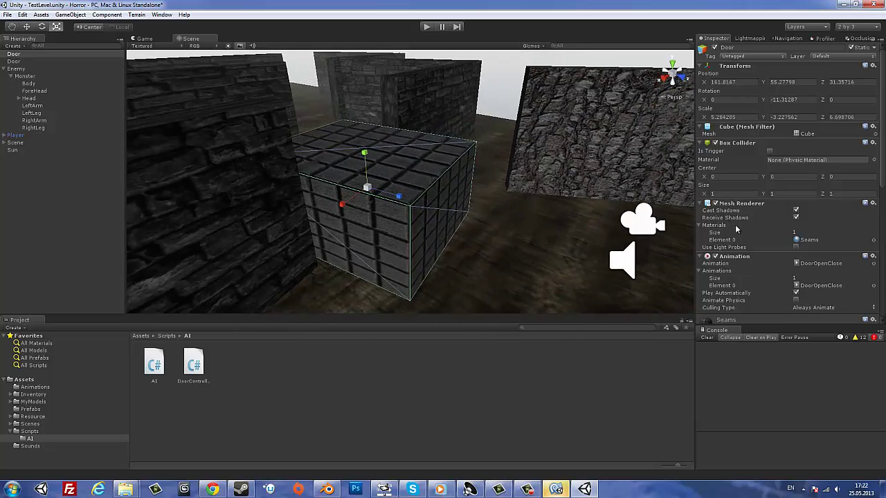
key("f")
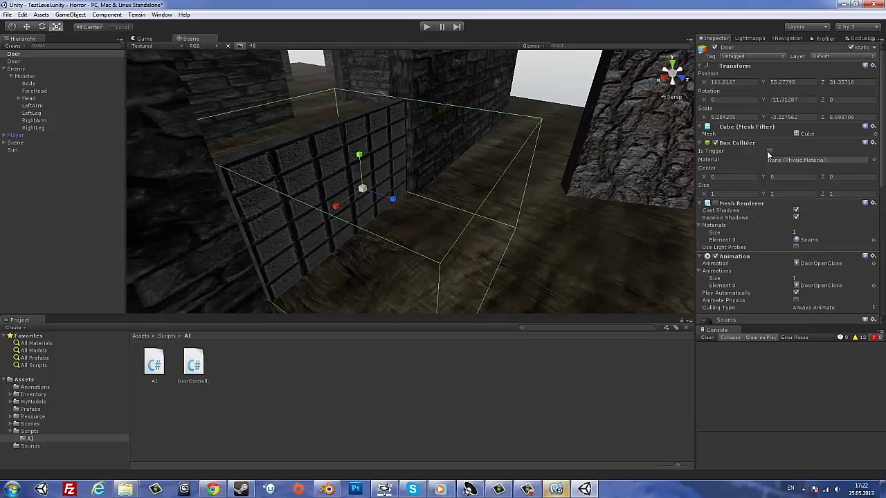
left_click_drag(17, 54, 19, 62)
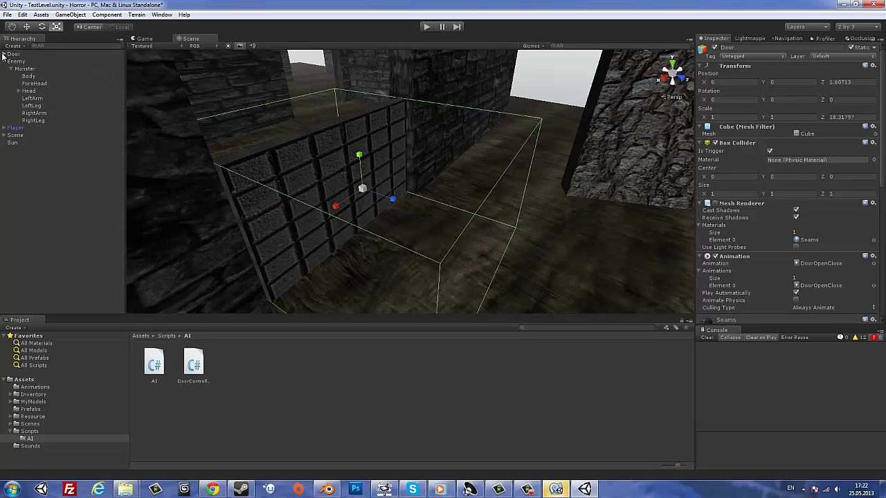
- Open DoorController.cs in MonoDevelop, select its Start and Update stubs, and return to Unity
left_click(556, 489)
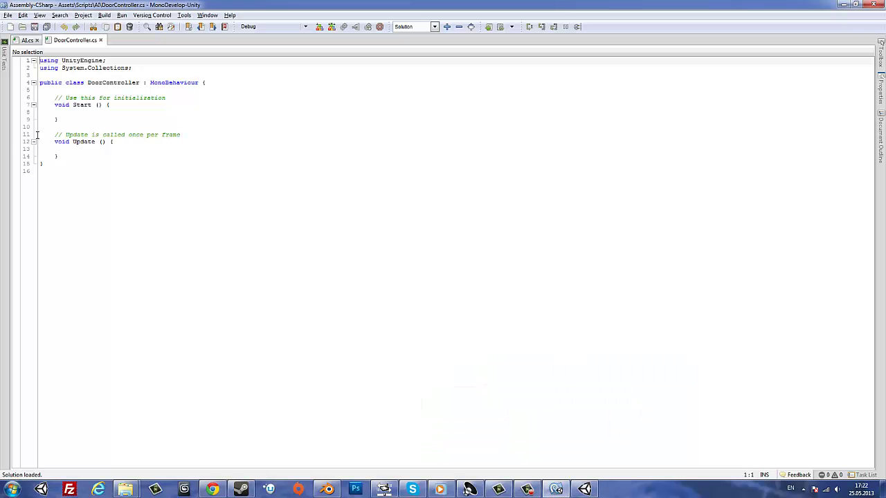
left_click_drag(61, 157, 30, 105)
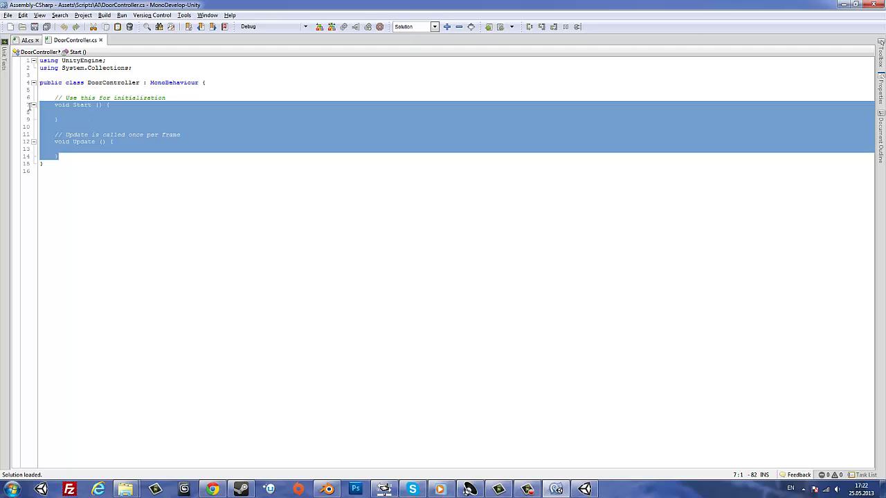
left_click(843, 5)
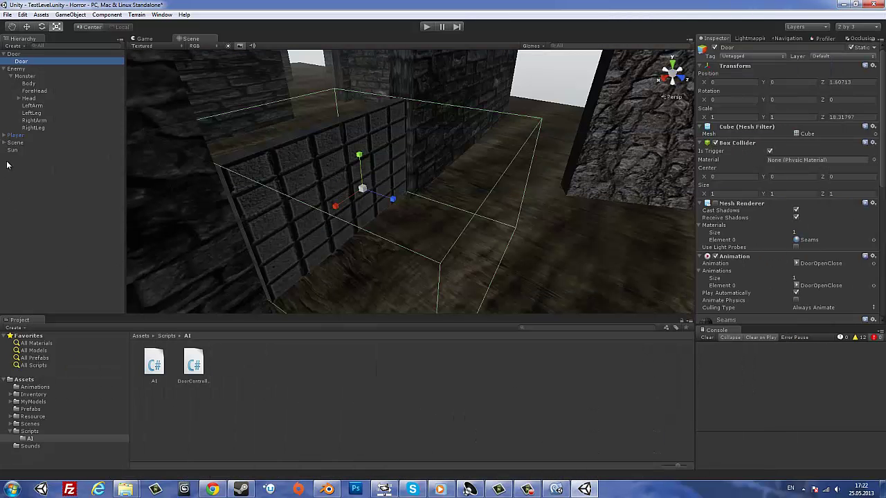
- Rename the child trigger to DoorTrigger and add a new Door tag to the project
left_click(32, 63)
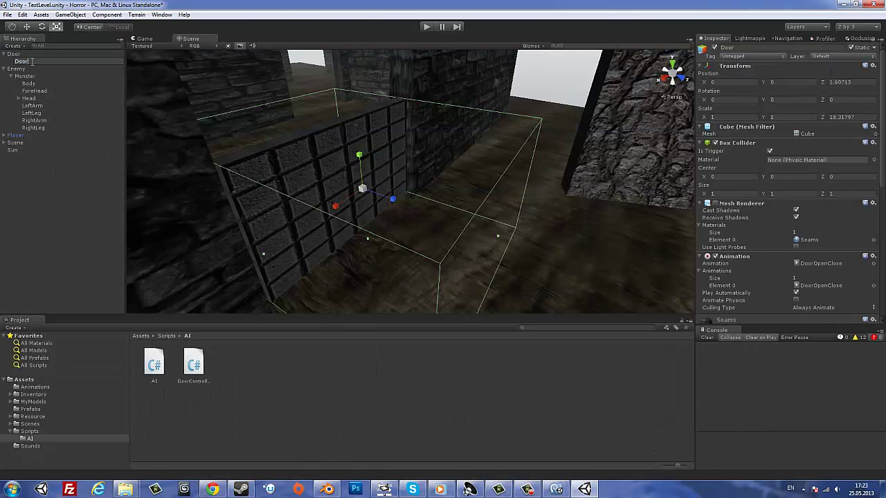
key("Return")
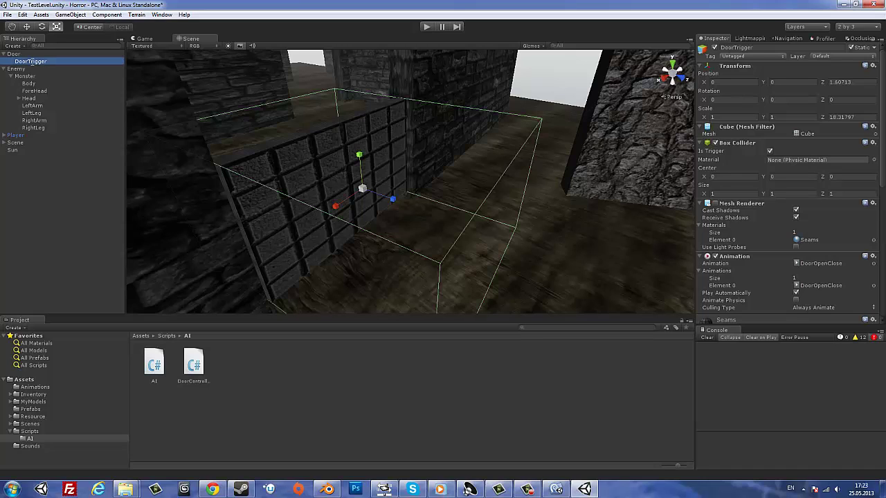
left_click(13, 54)
left_click(753, 57)
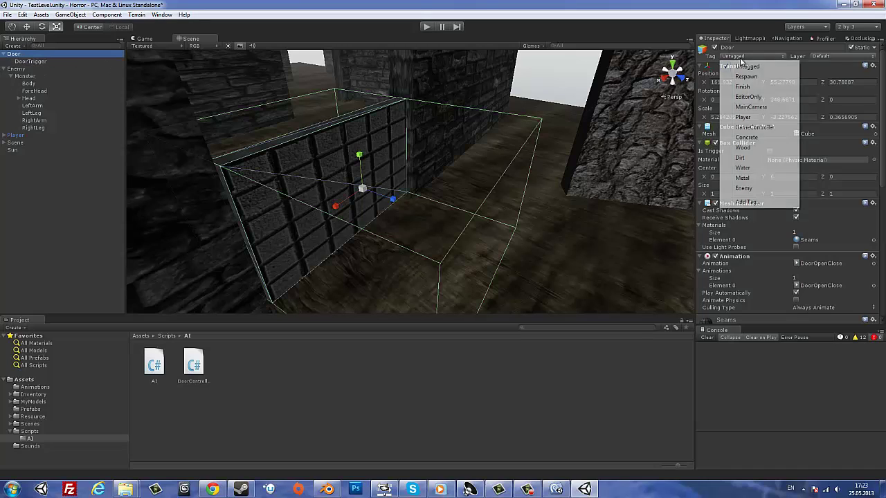
left_click(770, 202)
left_click(798, 126)
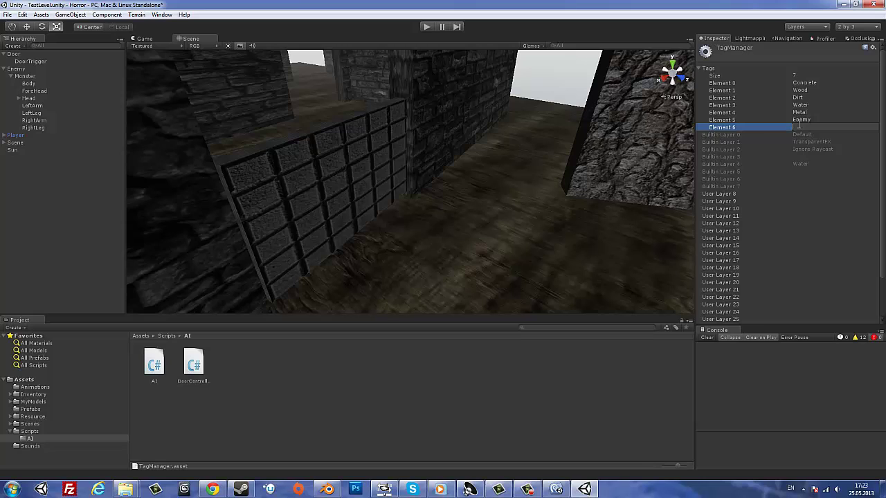
type("Door")
key("Return")
- Set the Door object's tag to Door
left_click(13, 54)
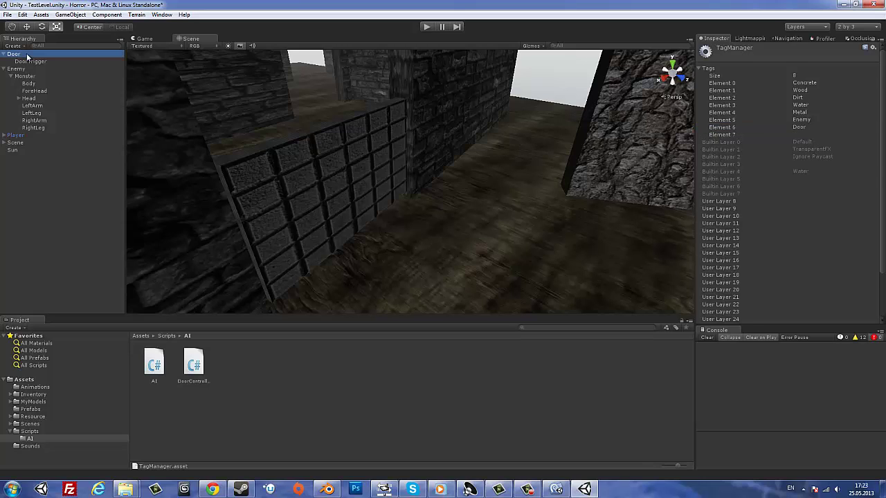
left_click(754, 56)
left_click(741, 198)
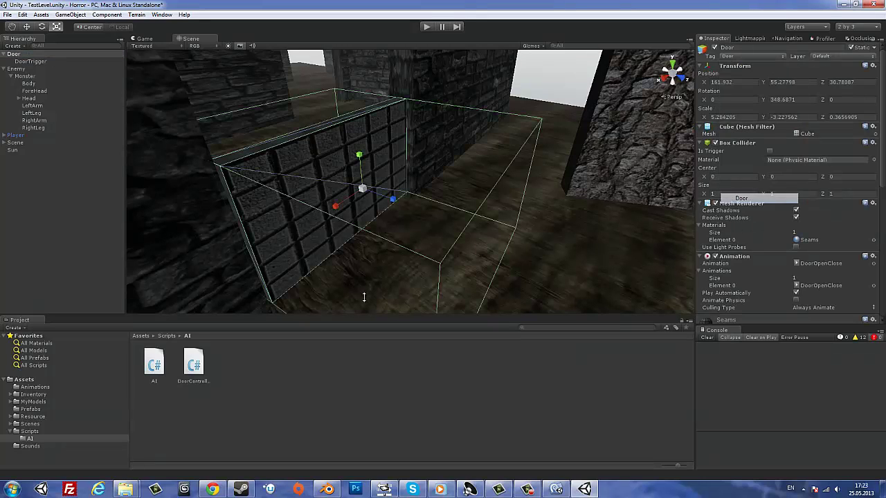
- Replace Start and Update in DoorController.cs with an empty OnTriggerEnter(Collider col), save, and return to Unity
left_click(554, 490)
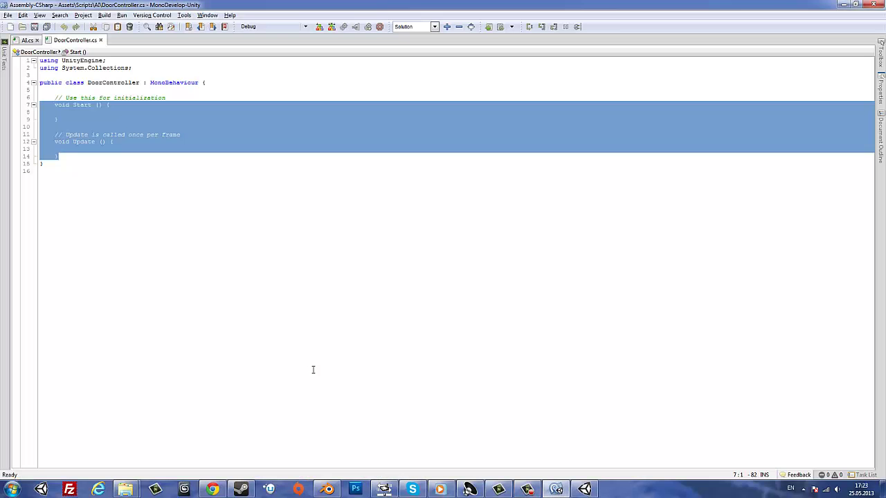
left_click(91, 171)
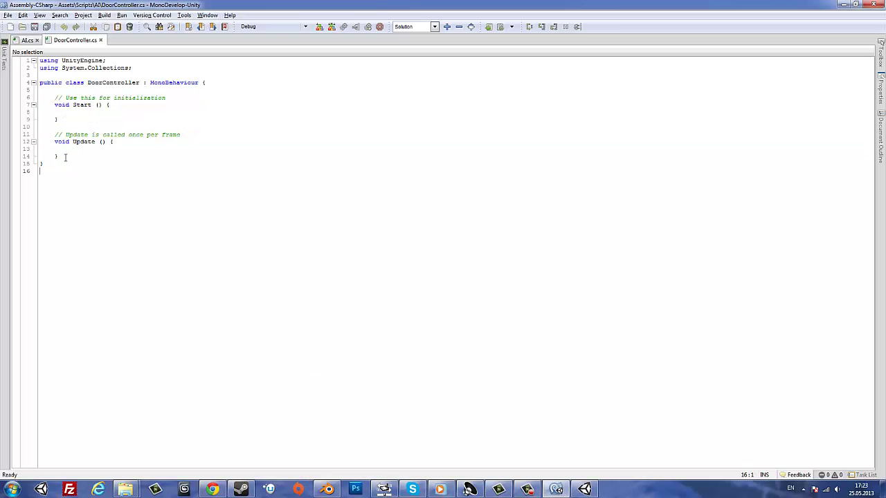
left_click_drag(65, 158, 23, 97)
key("Delete")
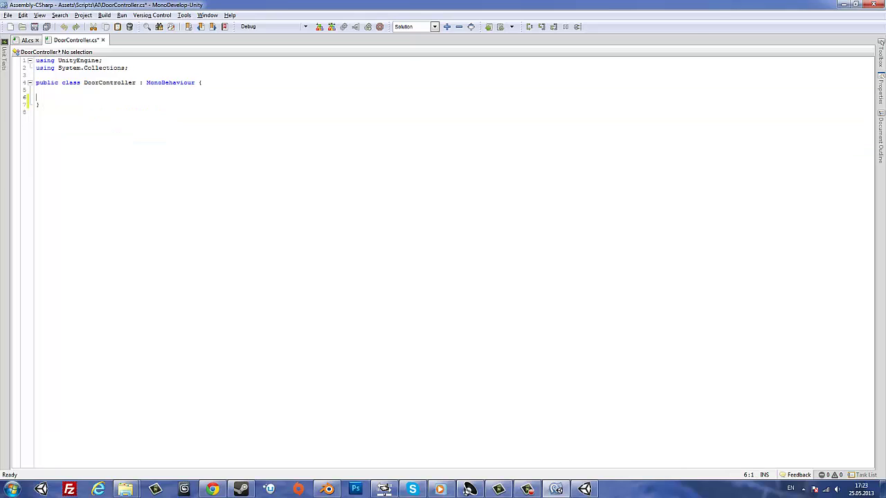
key("Return")
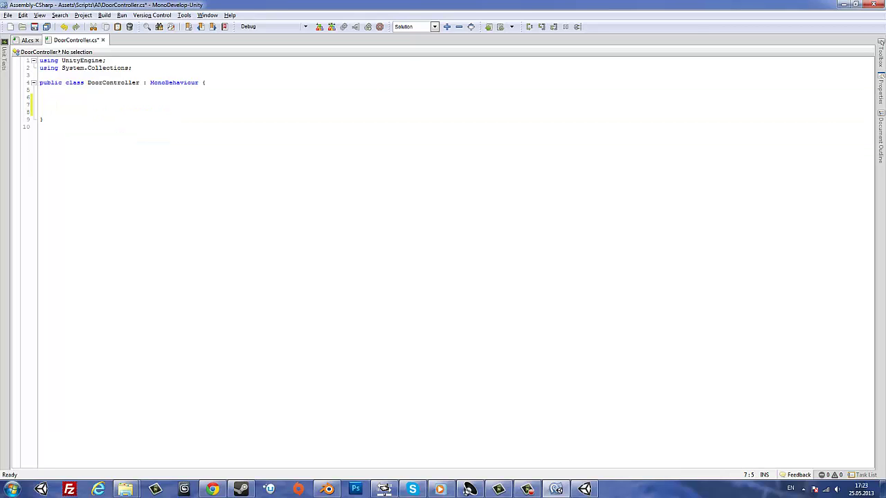
type("void O")
type("Collider c")
type("{")
key("Return")
key("Return")
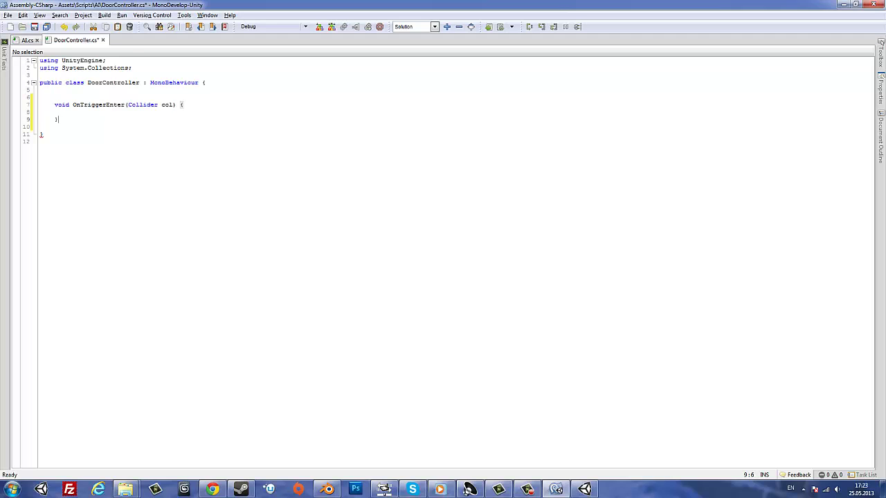
key("ctrl+s")
key("alt+Tab")
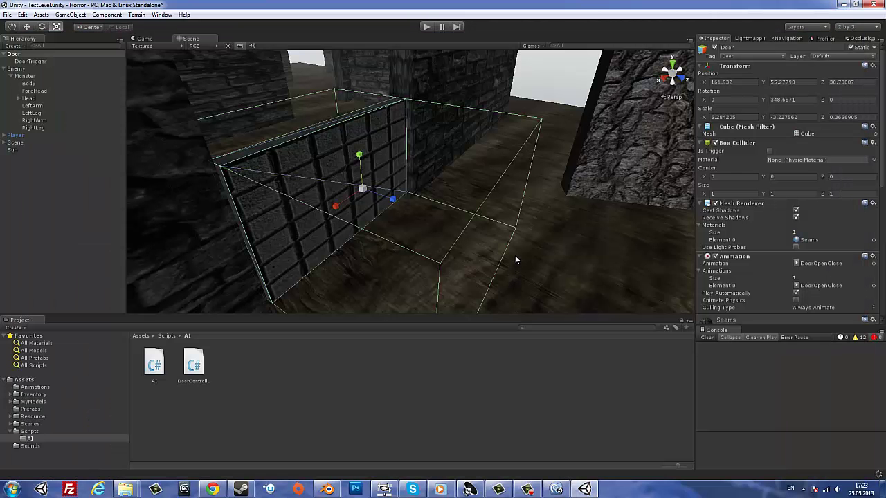
- Attach the DoorController script to DoorTrigger and reopen it in MonoDevelop from its Script field
scroll(506, 238, "up", 3)
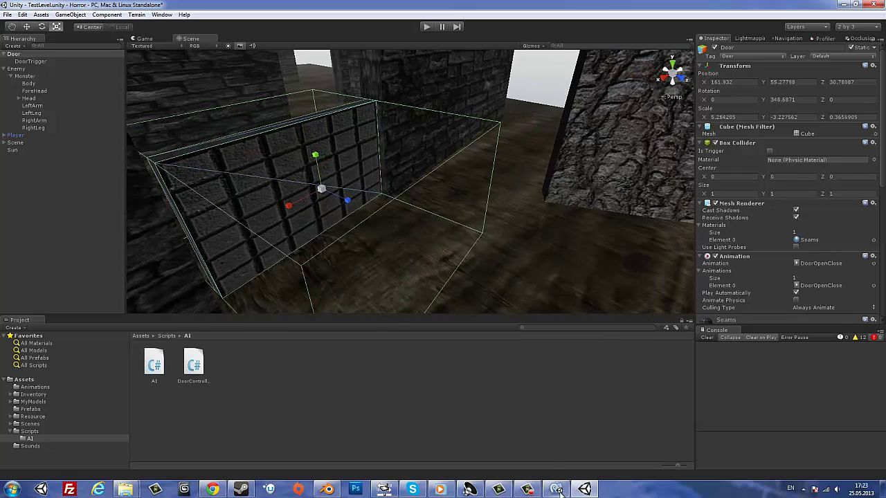
left_click_drag(199, 374, 28, 62)
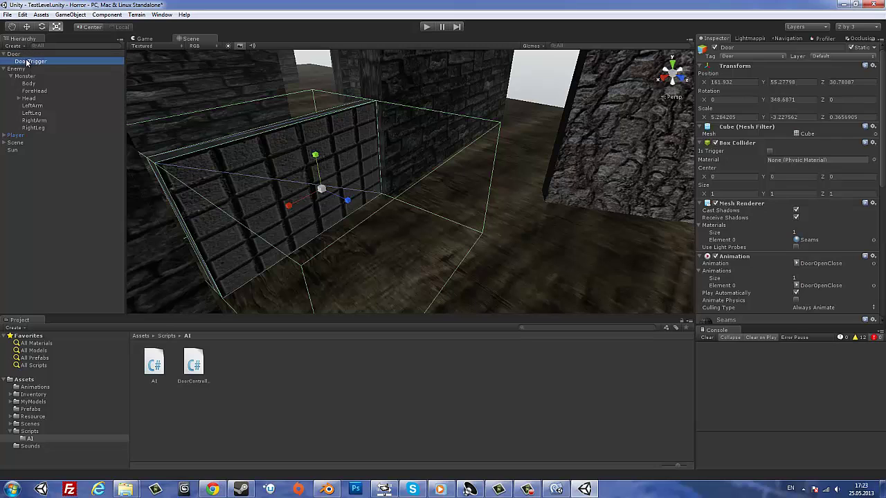
scroll(853, 248, "down", 5)
scroll(813, 132, "up", 5)
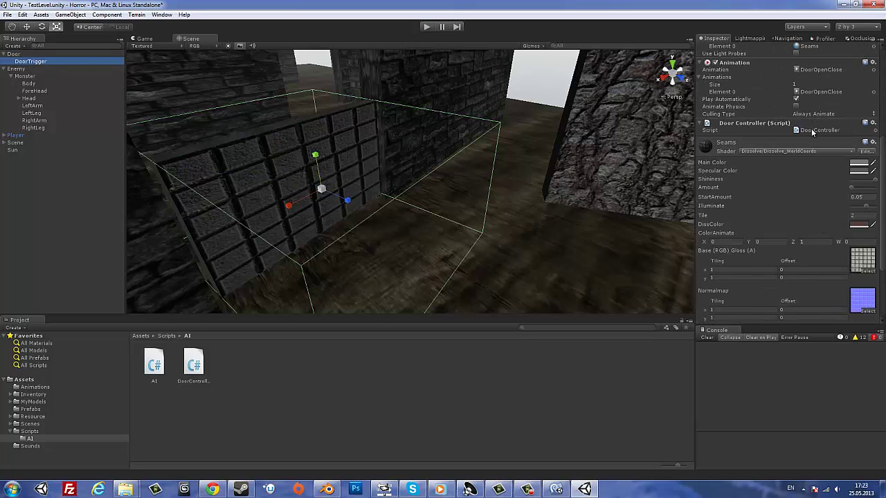
double_click(814, 127)
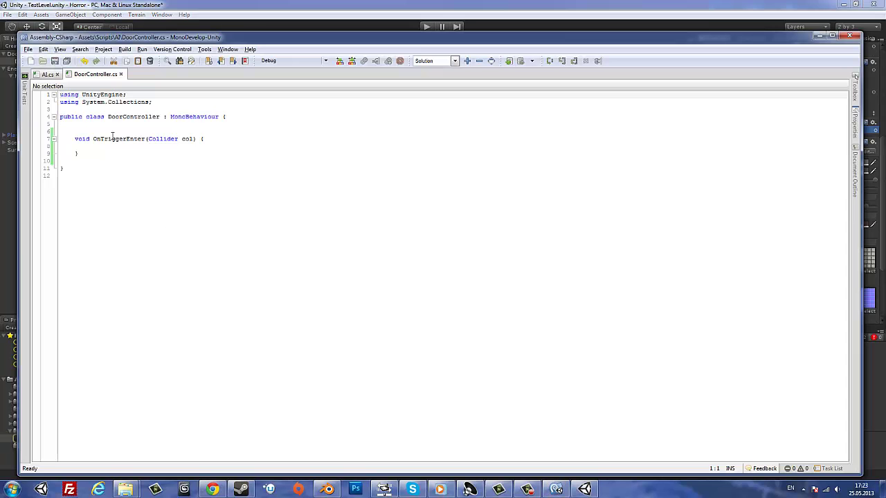
left_click(83, 132)
key("Return")
key("Up")
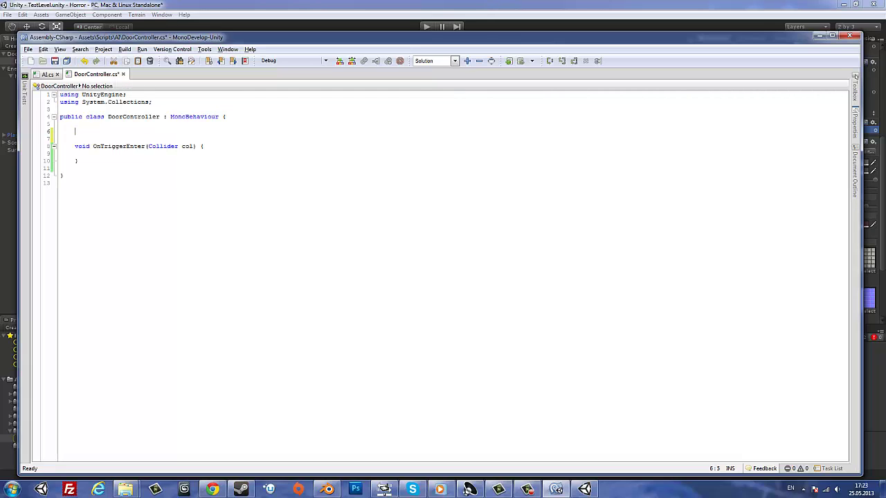
type("public v")
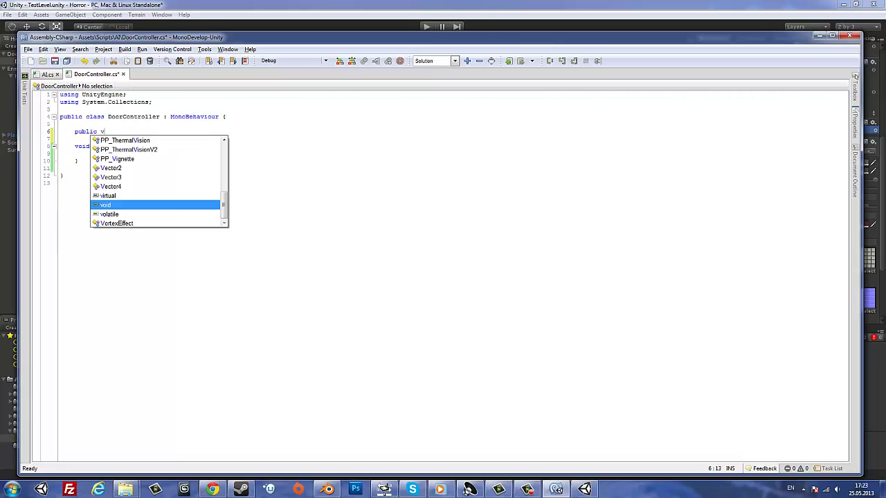
key("BackSpace")
type("bo")
key("BackSpace")
key("BackSpace")
type("Anim")
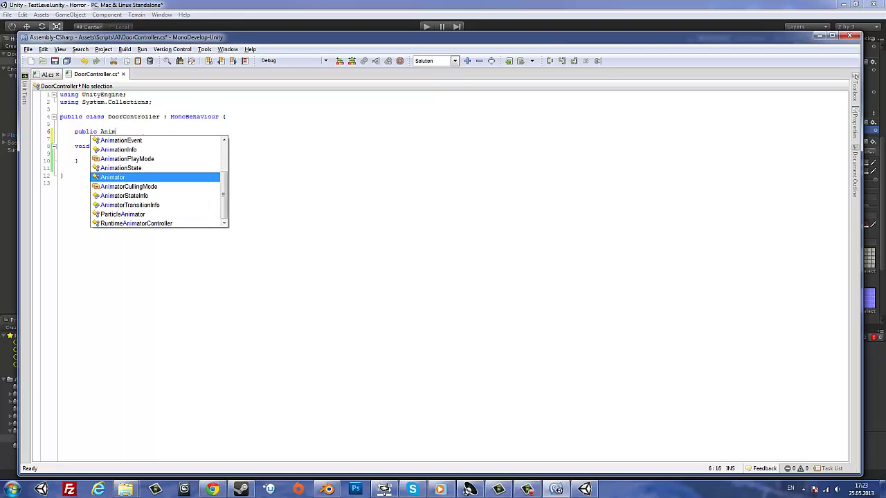
type("ati")
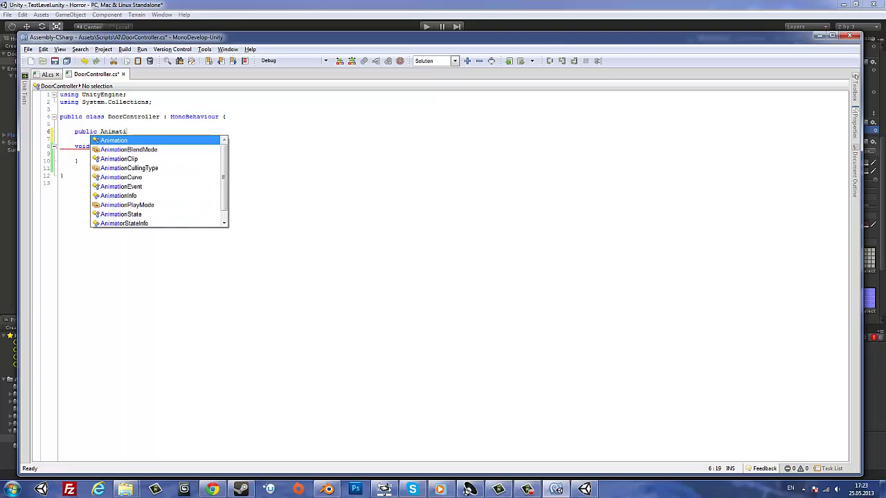
type("on body;")
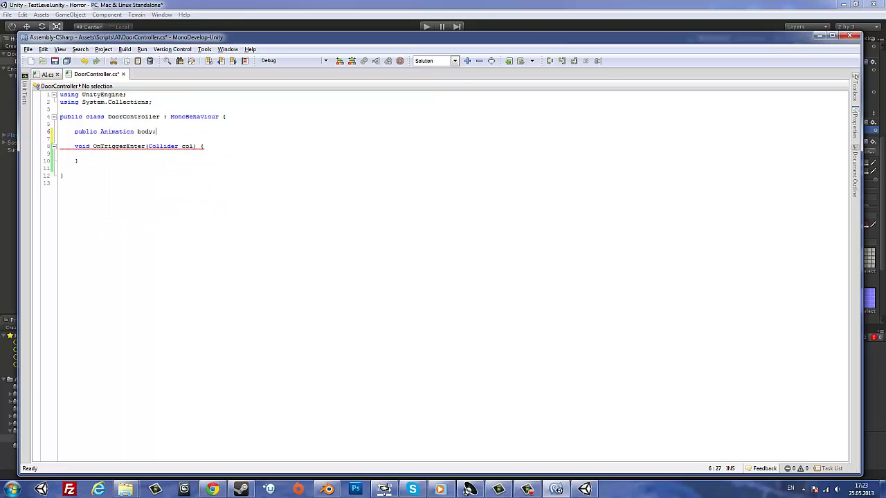
key("ctrl+s")
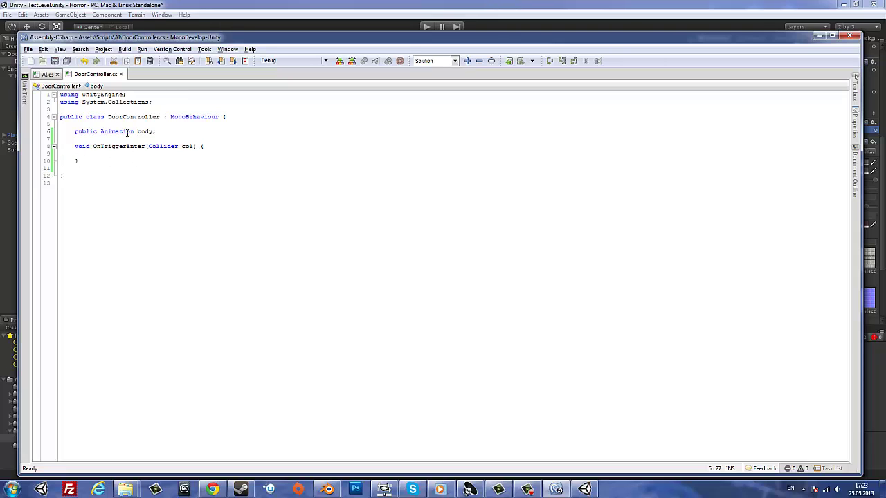
left_click(104, 153)
type("body")
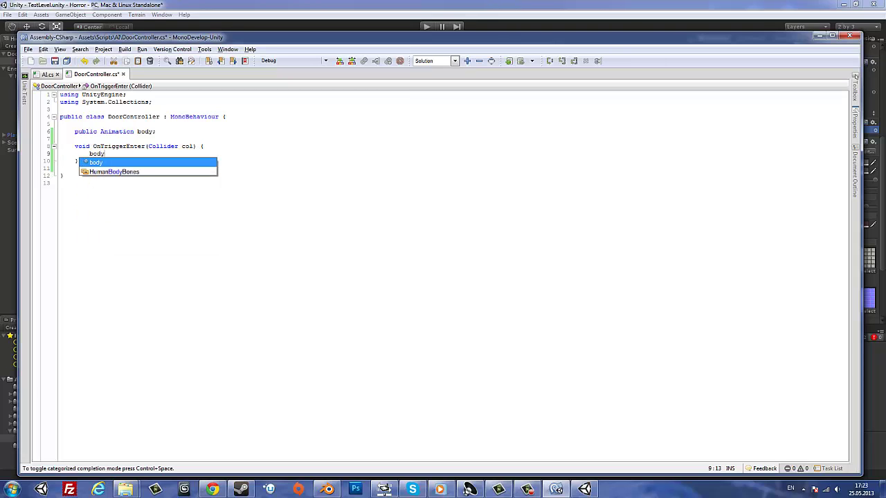
type(".a")
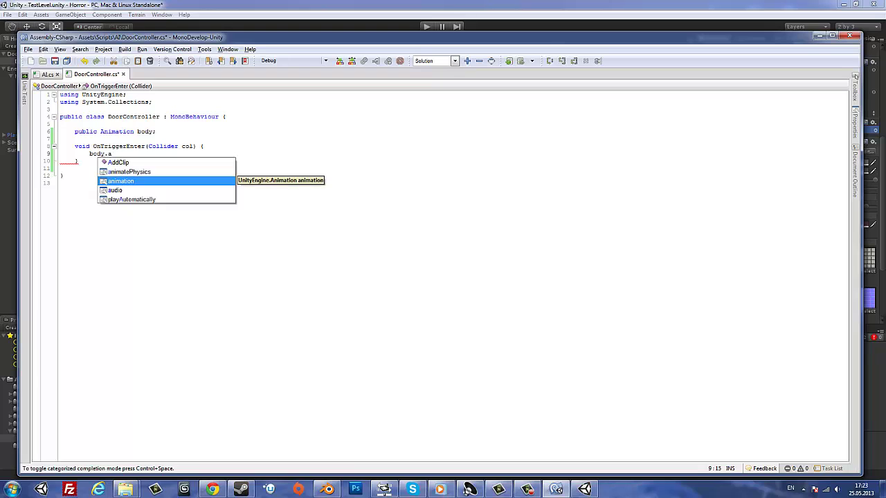
key("Return")
type(".Play")
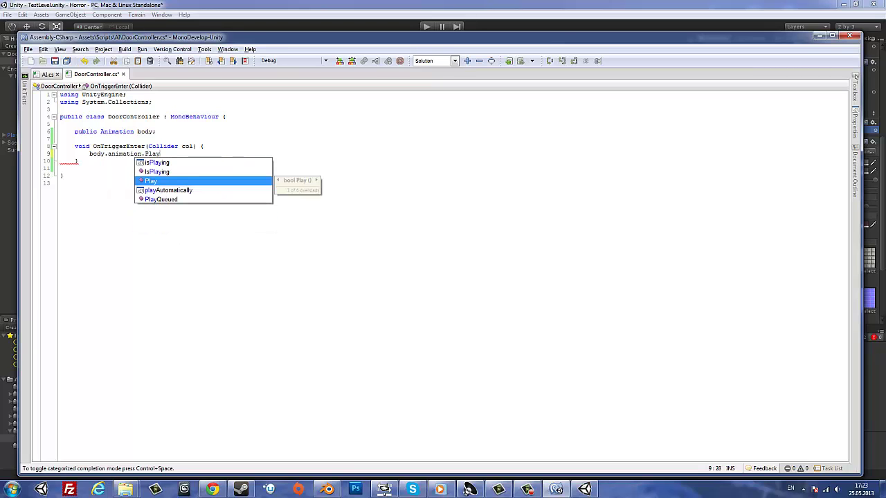
key("Return")
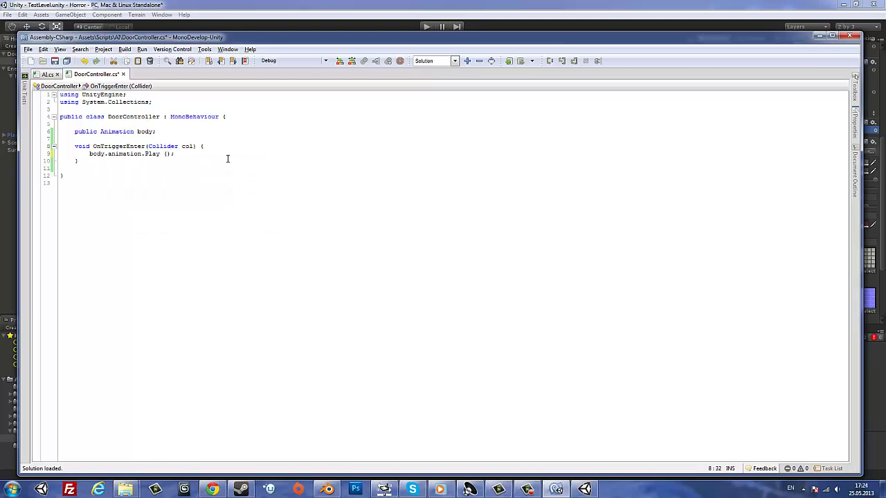
key("Up")
key("End")
type("\\")
key("Return")
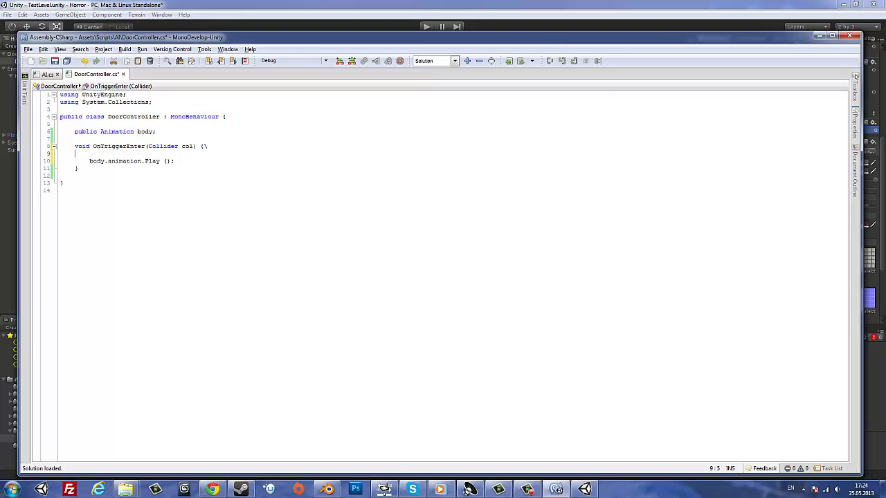
key("BackSpace")
key("BackSpace")
key("BackSpace")
key("Return")
type("if")
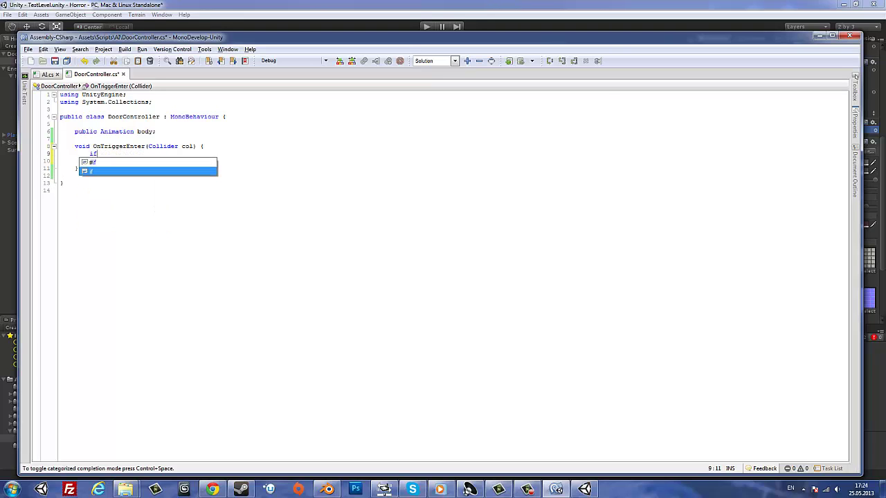
type(" (bo")
key("Down")
key("Down")
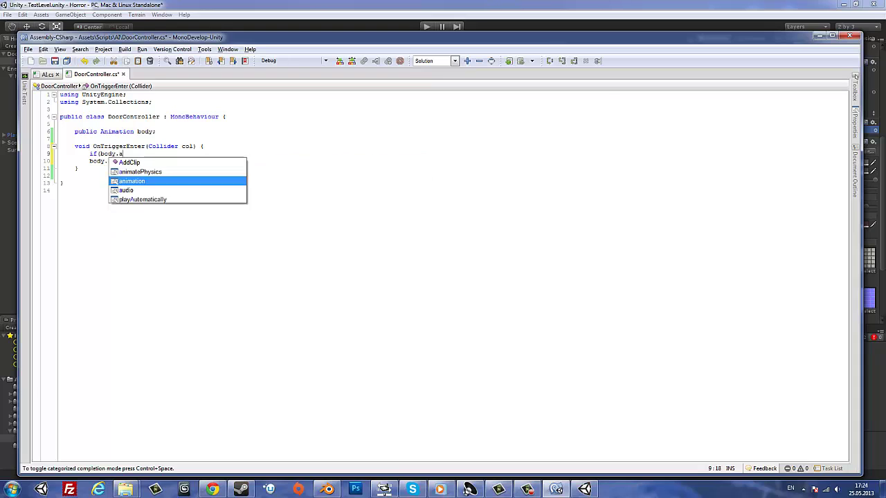
key("Return")
type(".is")
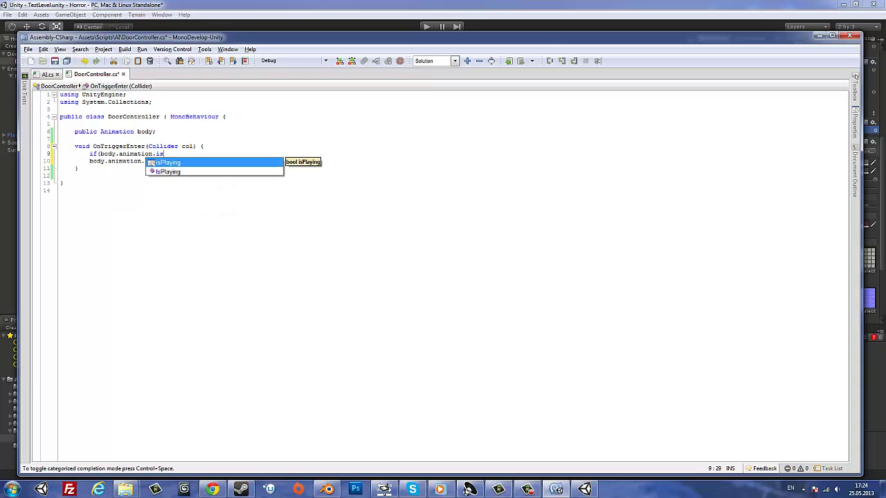
key("Down")
key("Return")
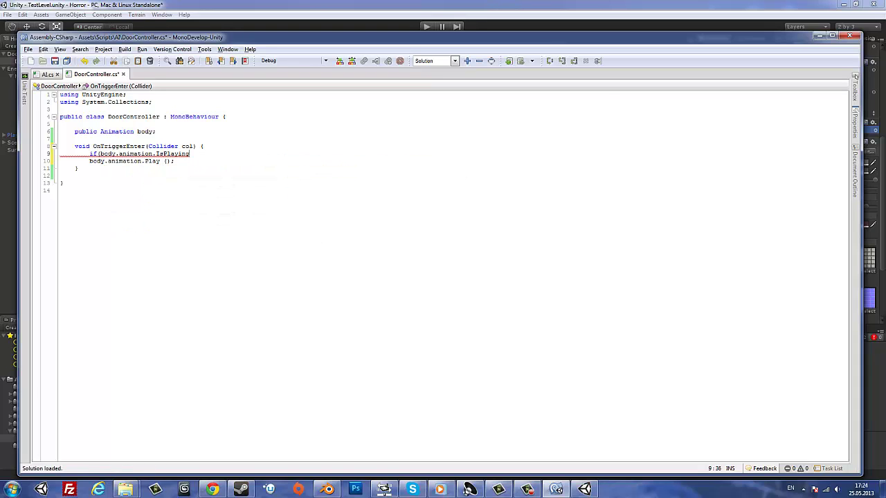
type("()")
key("BackSpace")
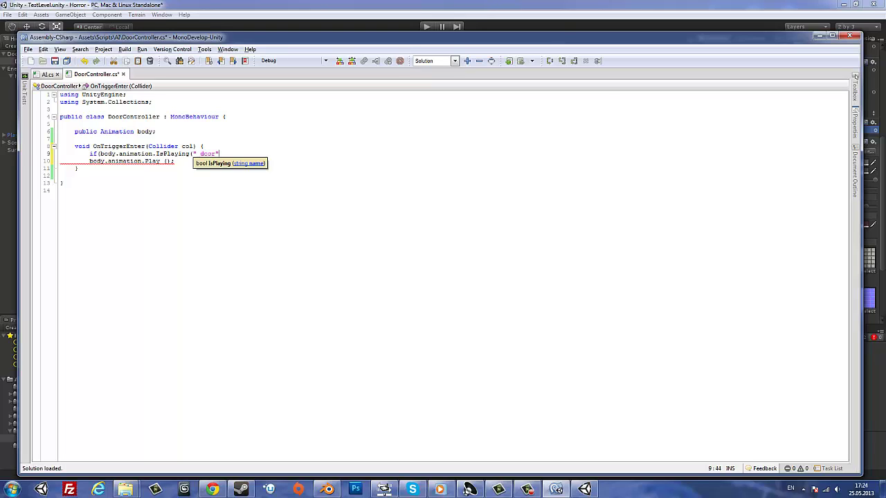
type(");")
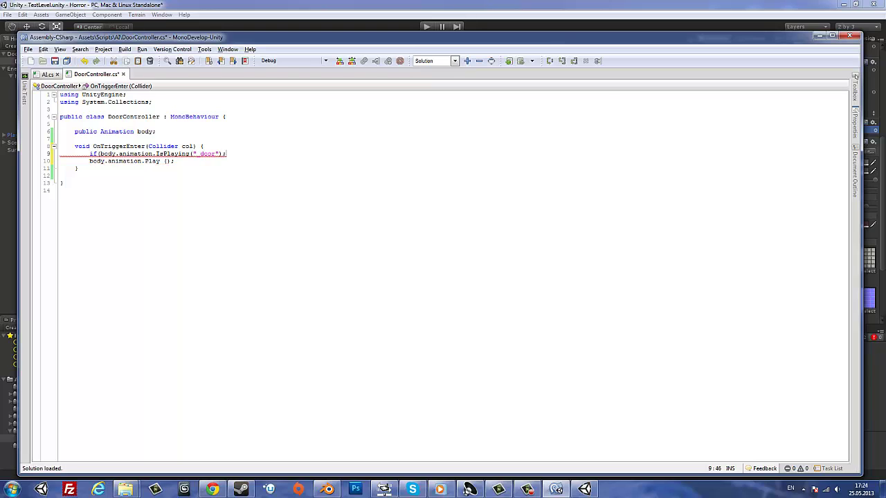
key("Down")
key("Down")
key("Return")
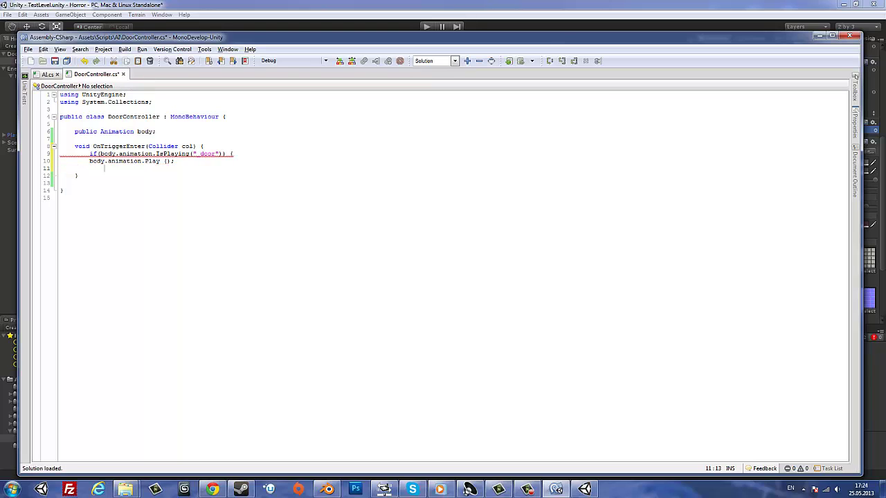
type("}")
left_click(88, 139)
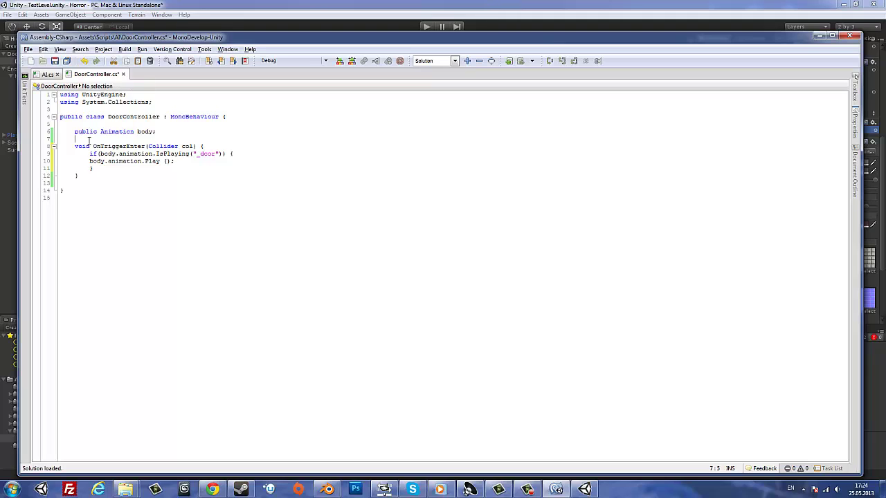
type("public ")
type("Animation")
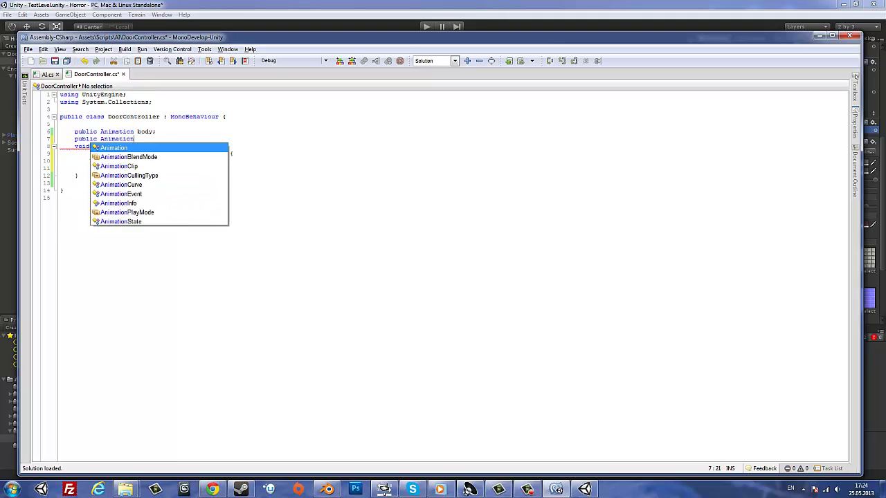
type("Clip")
key("Escape")
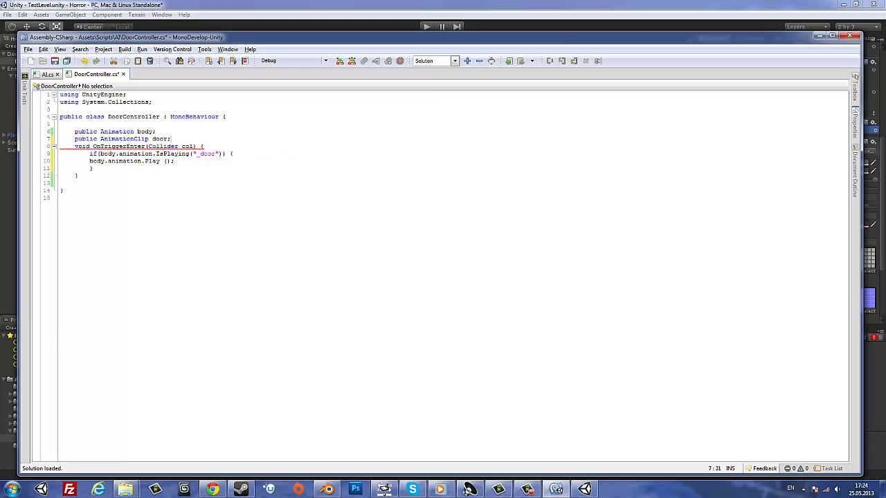
key("Return")
key("Return")
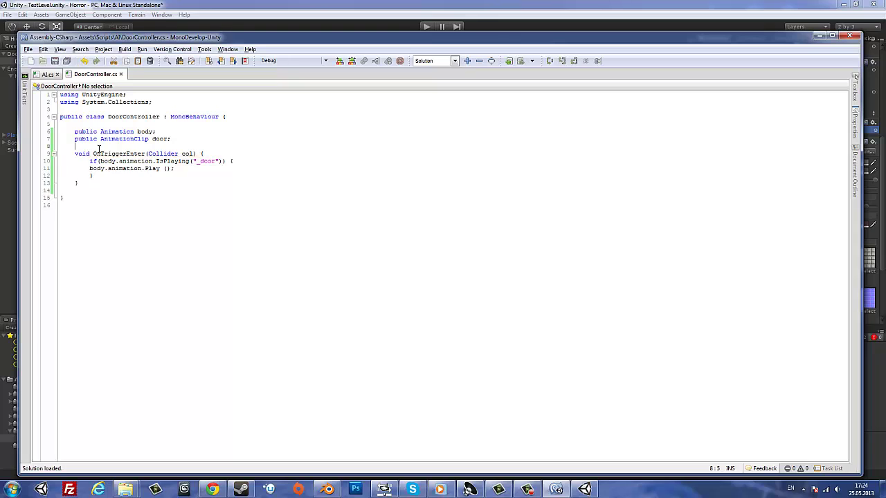
key("Return")
key("Up")
type("void ")
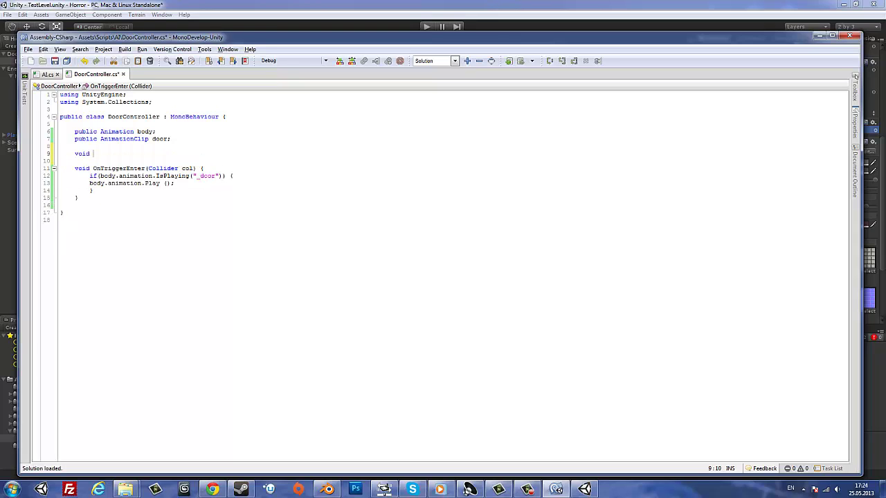
type("Start() ")
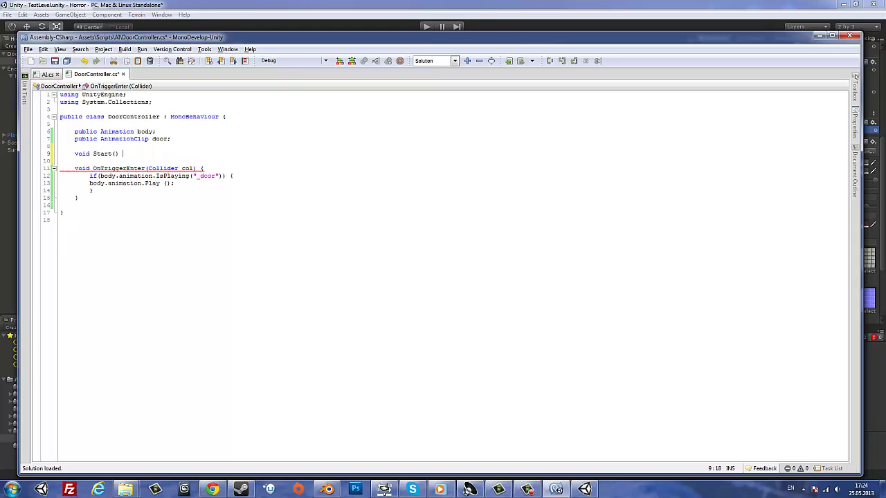
type("{")
key("Return")
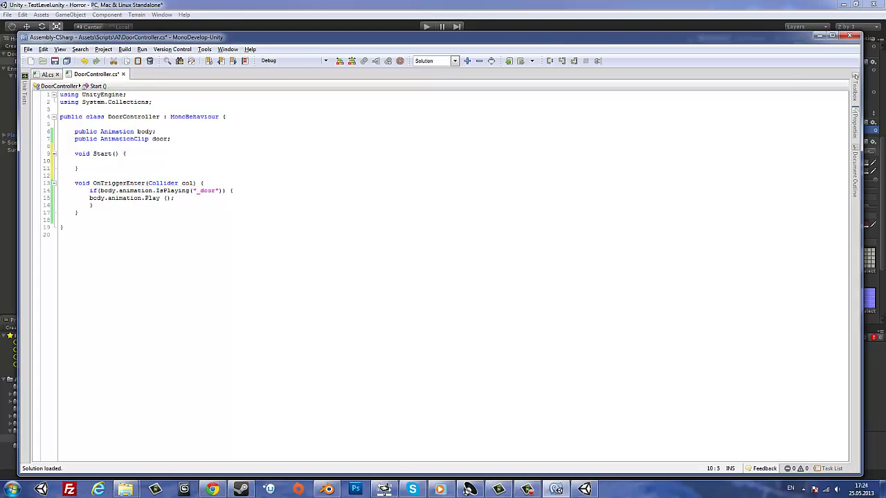
type("body.a")
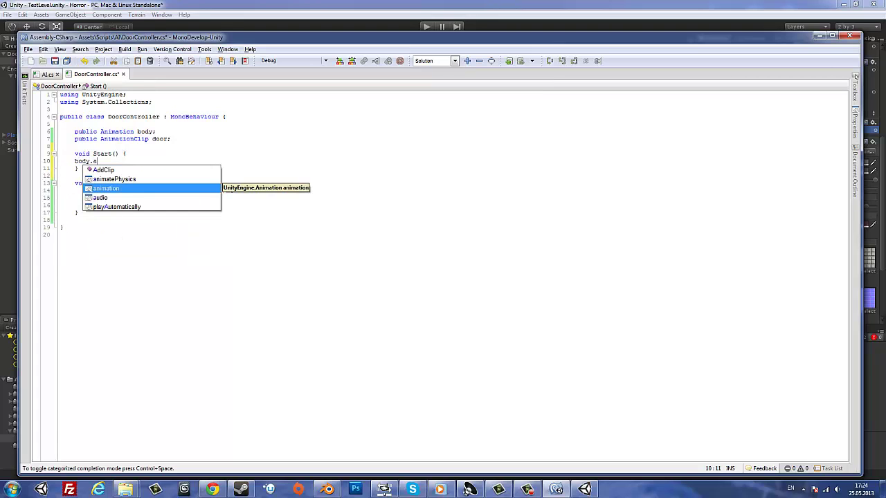
key("Up")
key("Up")
key("Return")
type("(")
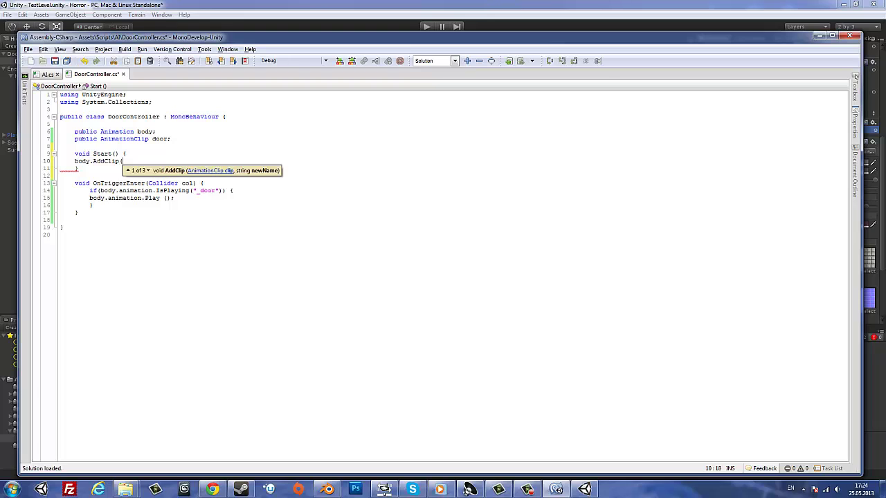
type("door, \"_door\"")
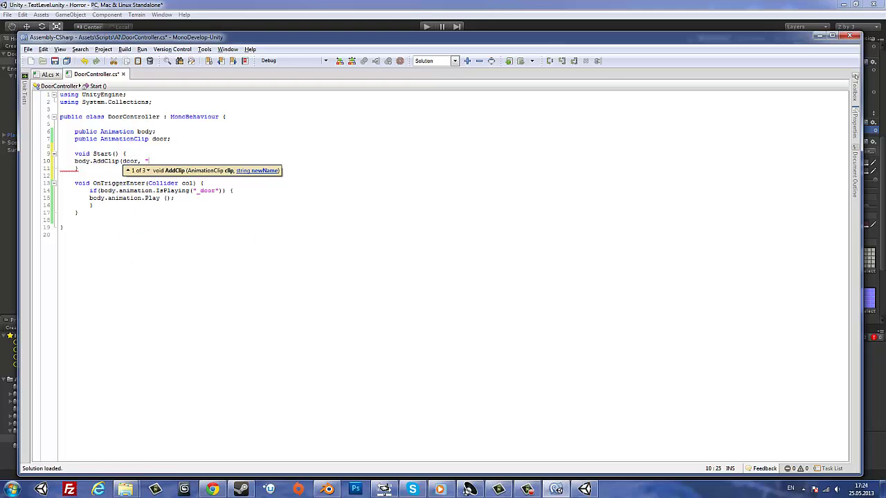
type(");")
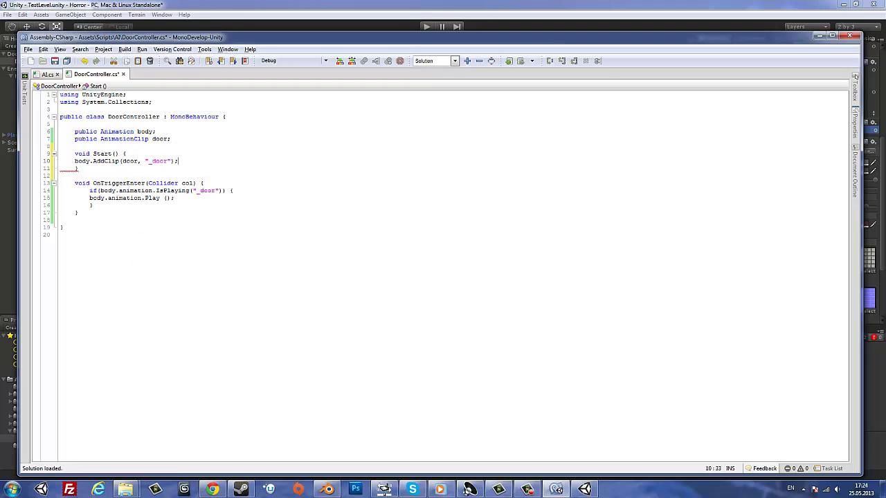
key("ctrl+s")
type("if")
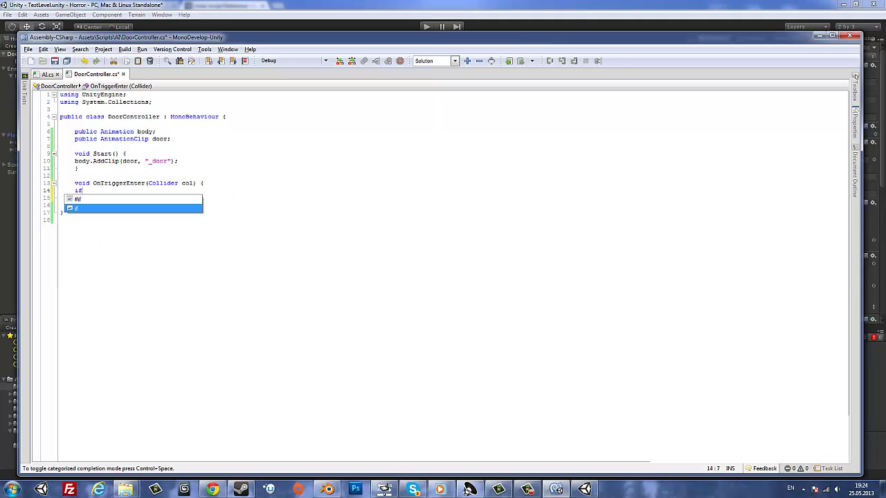
type("(")
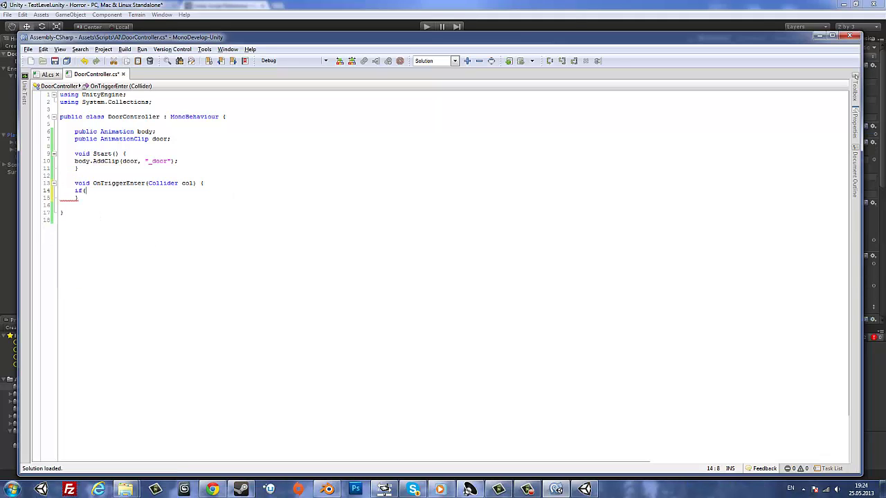
type("tran")
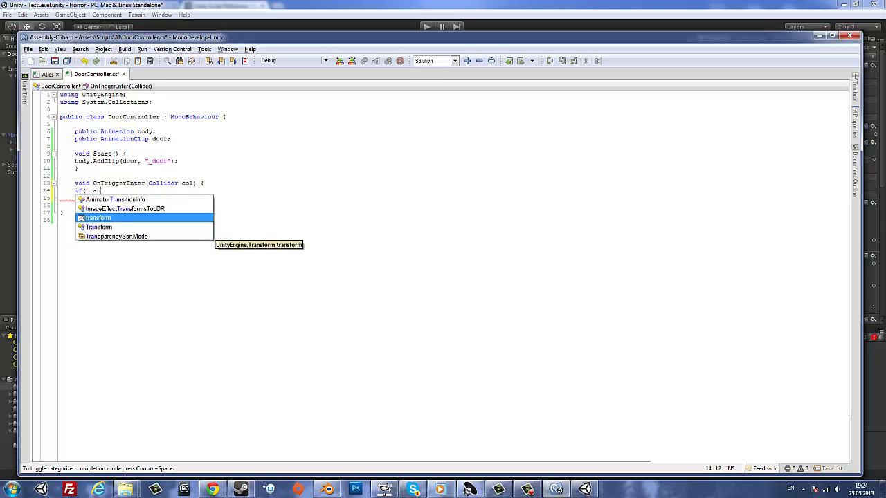
key("BackSpace")
key("BackSpace")
key("BackSpace")
key("BackSpace")
type("col.")
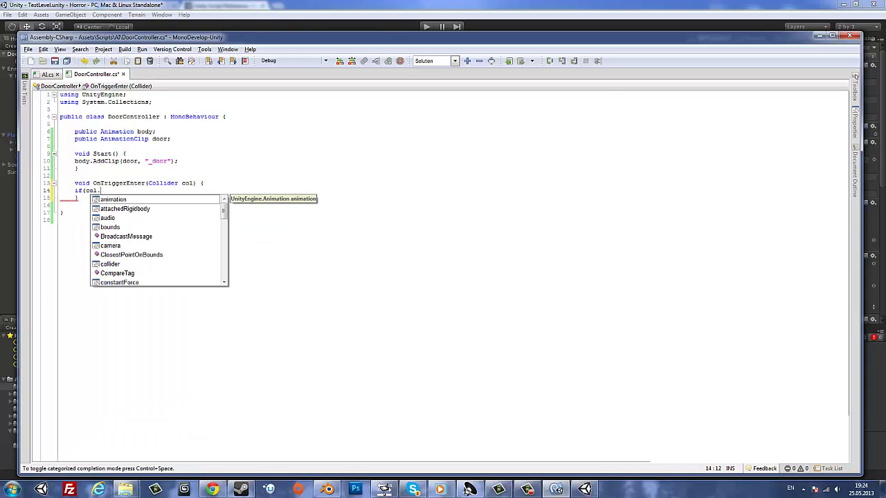
type("transform.tag == \"Pla")
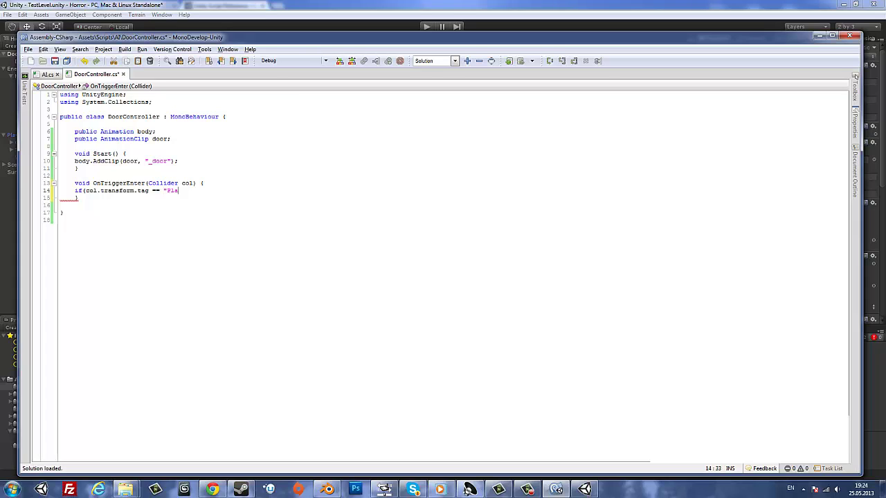
type("yer\") {")
key("Return")
key("Return")
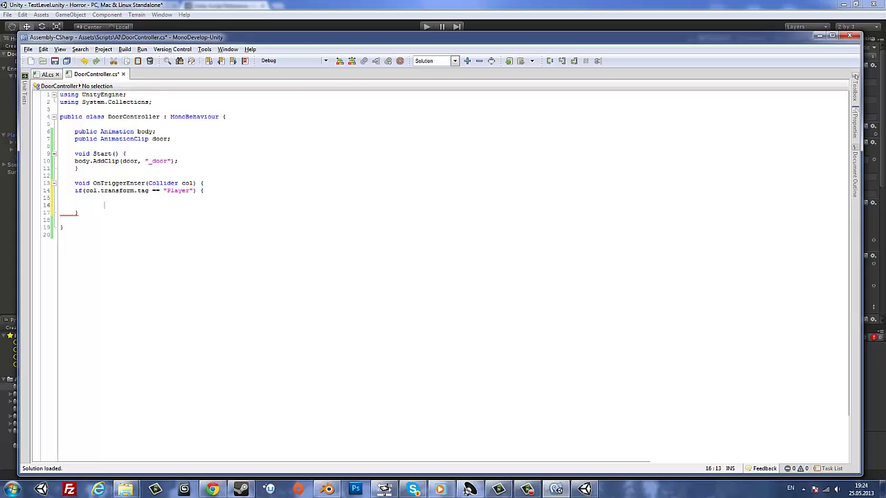
type("}")
left_click(89, 198)
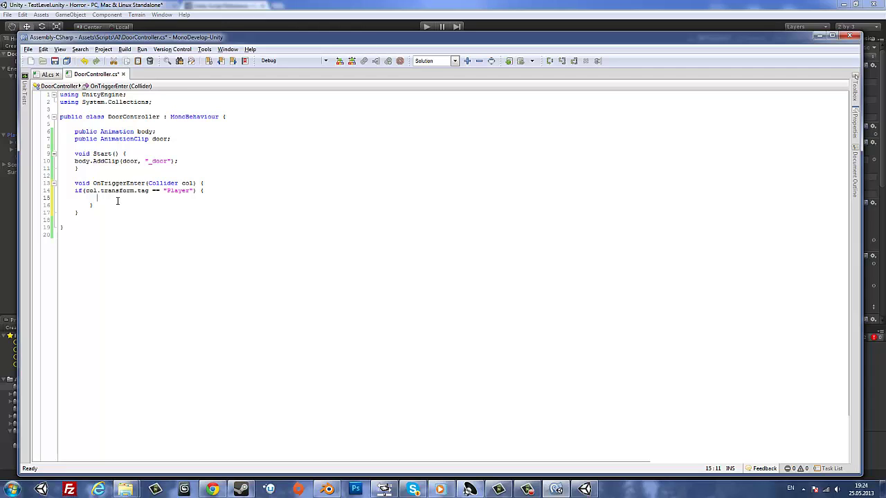
type("if(")
type("body.")
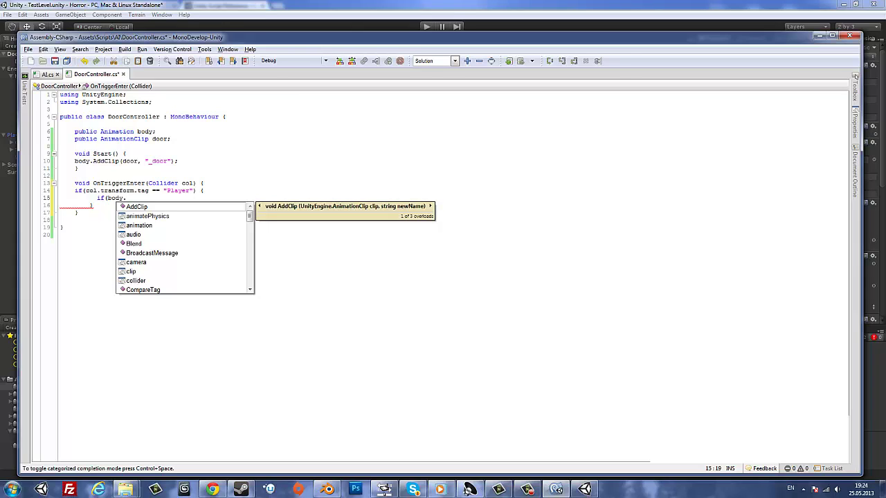
type("is")
key("Return")
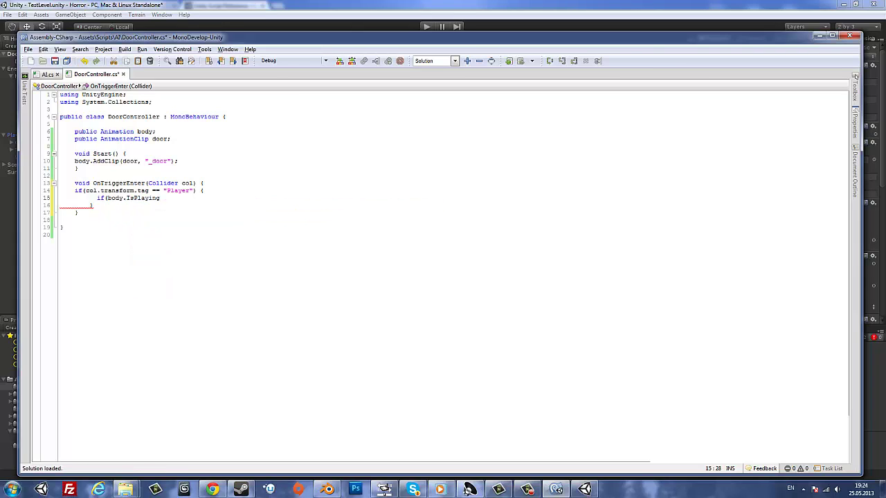
type(".")
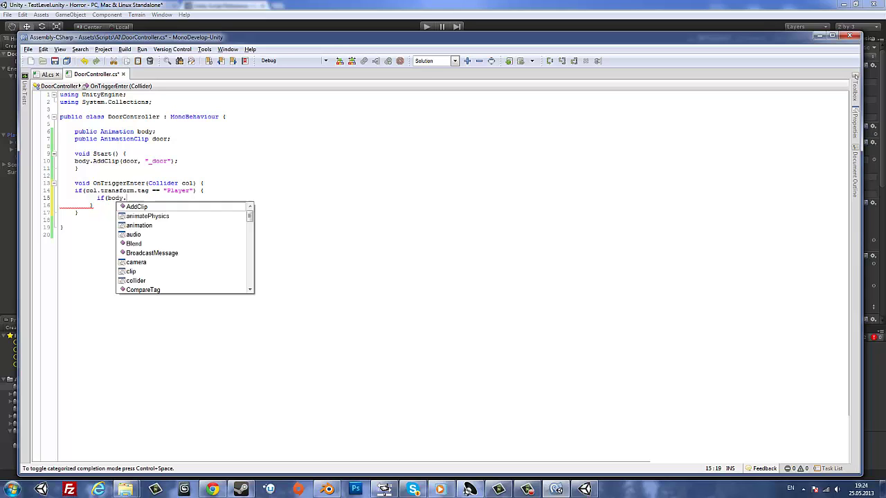
type("is")
key("Return")
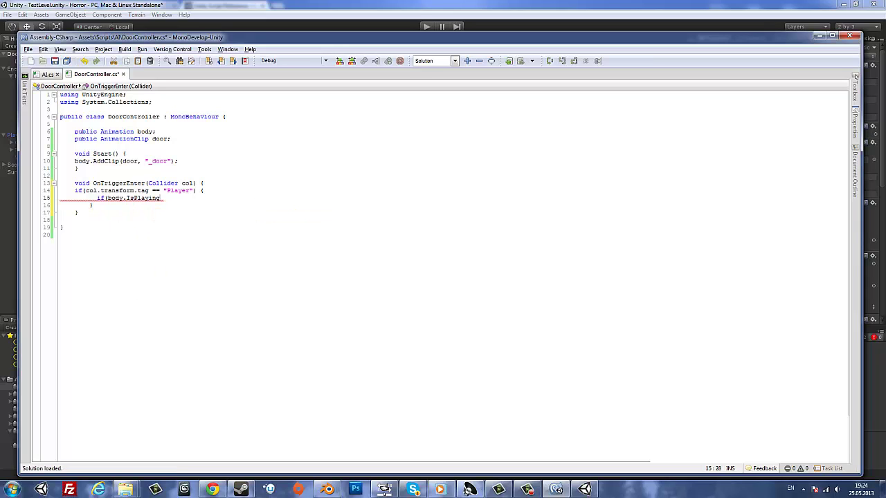
type("()")
type("\"")
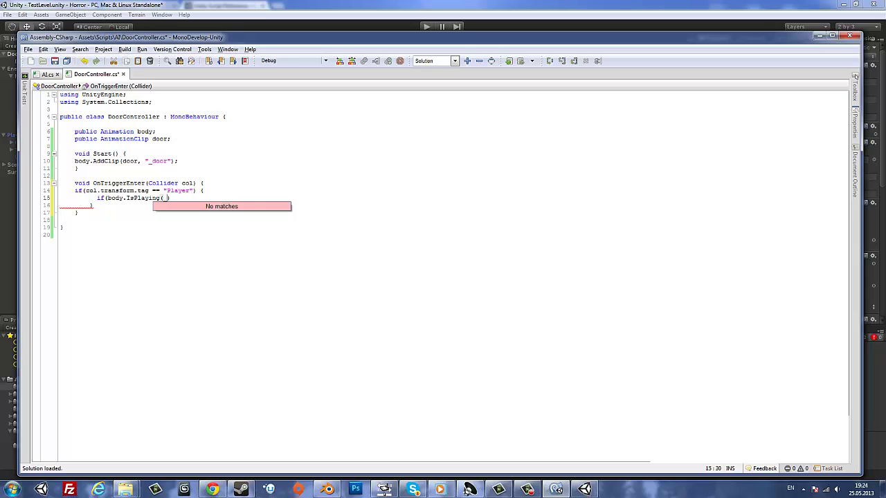
type("_door")
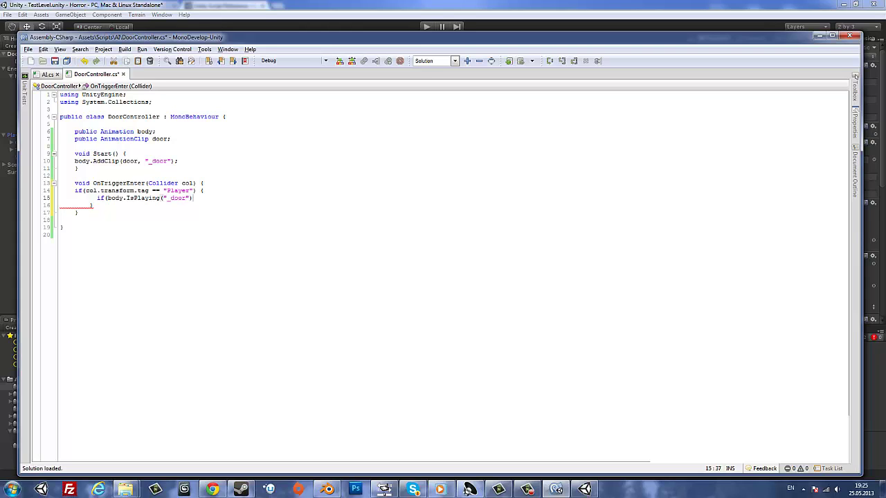
type("{")
key("Return")
key("Return")
left_click(108, 199)
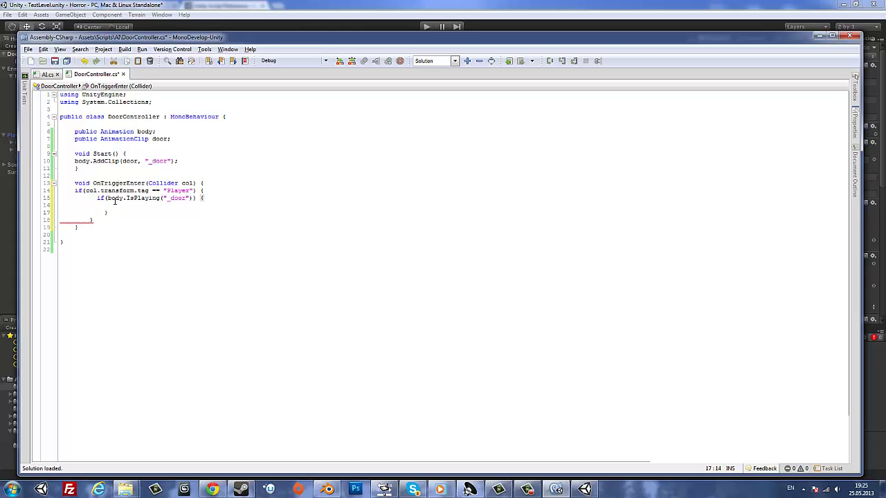
type("!")
type("body")
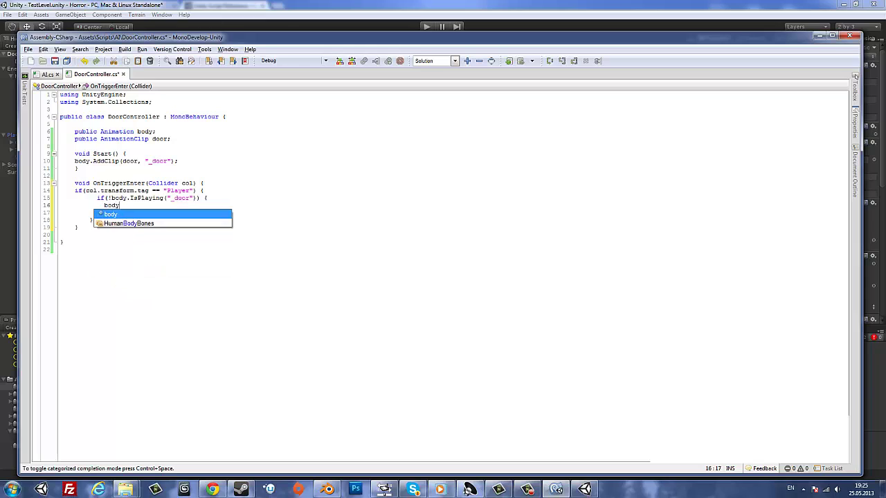
type(".")
type("C")
type("r")
key("Return")
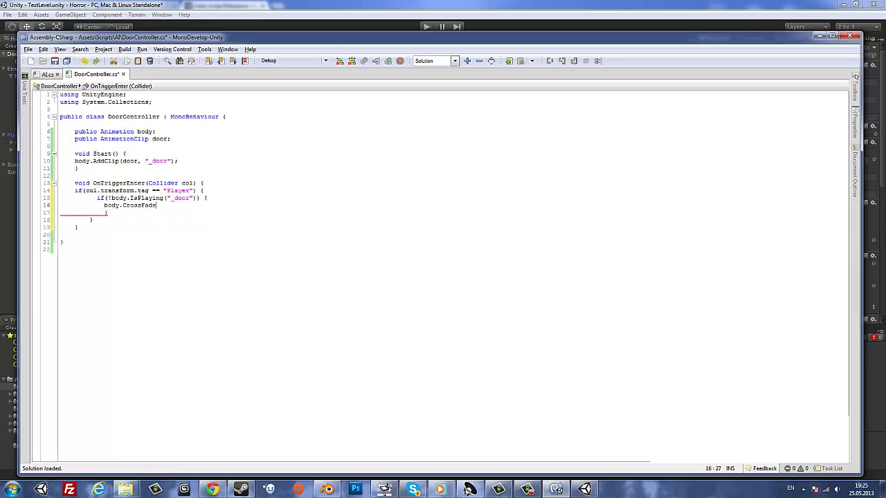
type("(")
type("\"_door\")")
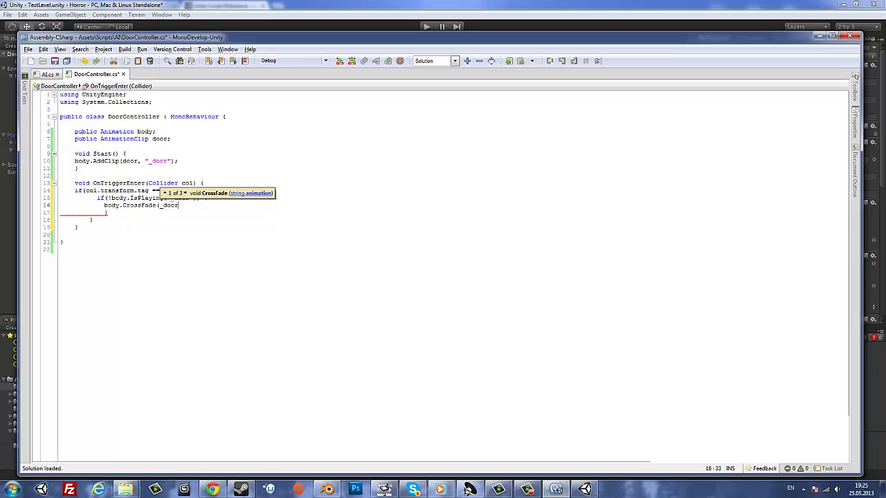
type(";")
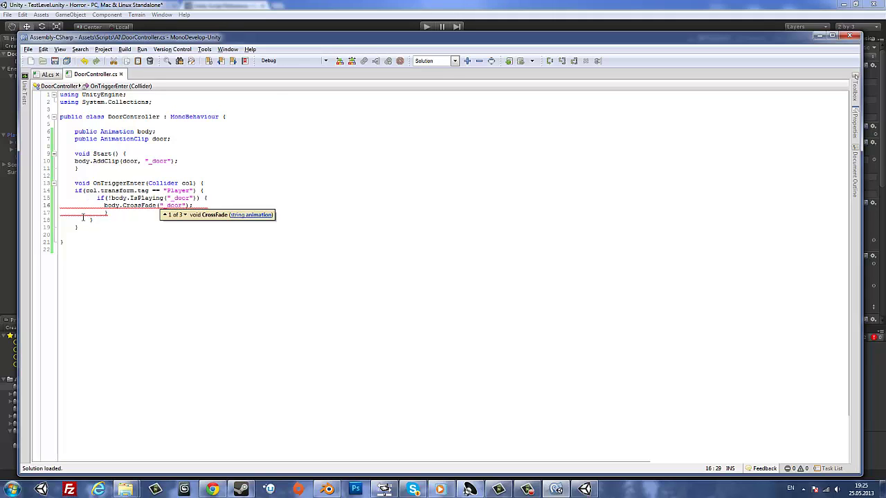
key("Up")
key("Up")
key("End")
left_click(326, 4)
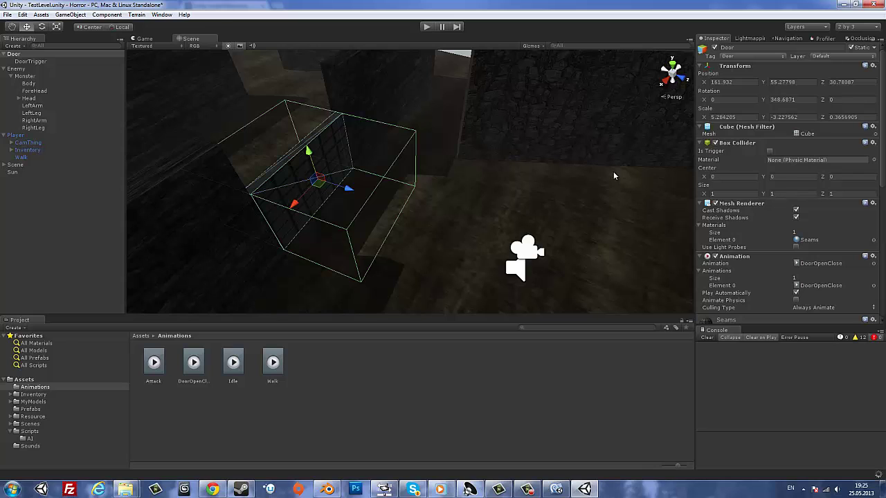
- Make the Door and its children non-static, check the DoorOpenClose animation, and start the game
left_click(850, 47)
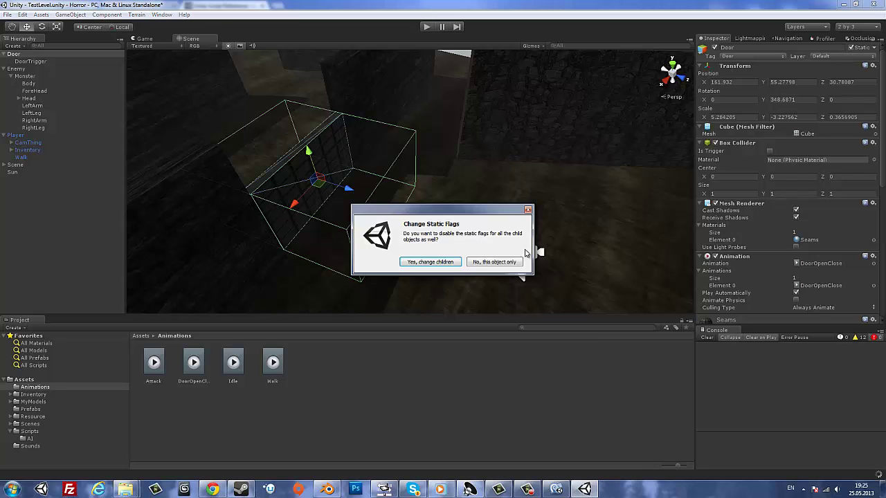
left_click(443, 262)
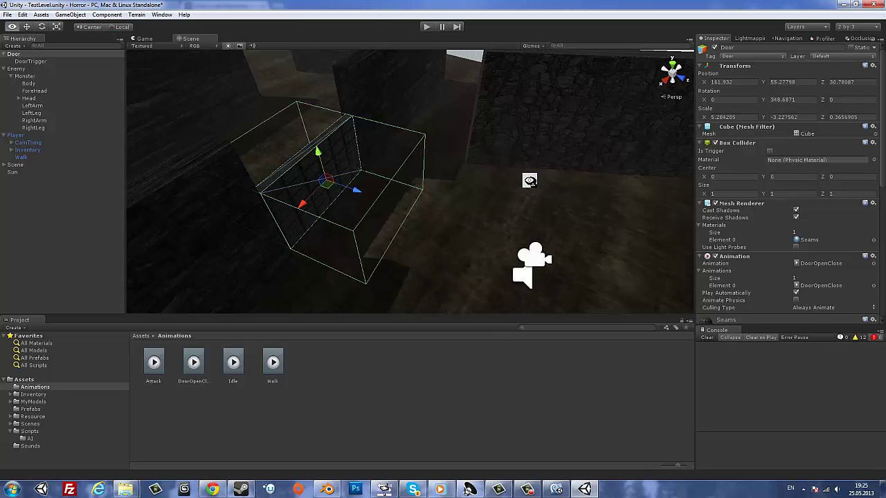
left_click_drag(530, 180, 601, 206, "alt")
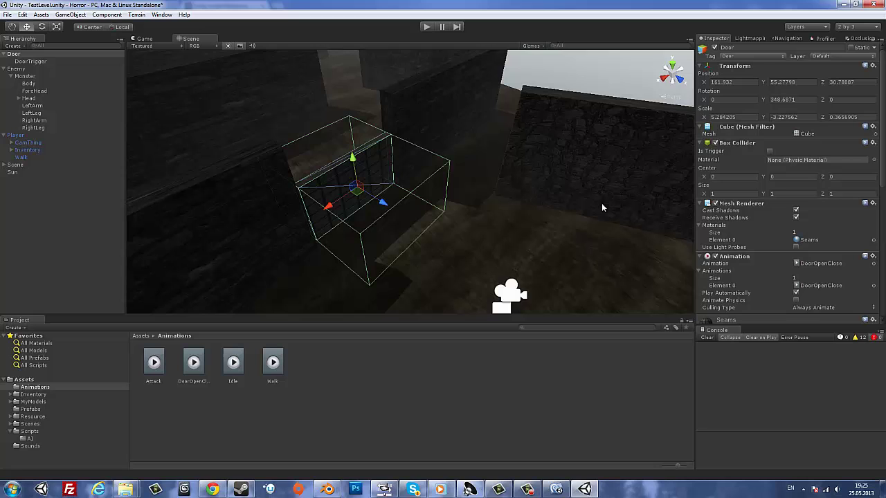
left_click(810, 286)
left_click(434, 29)
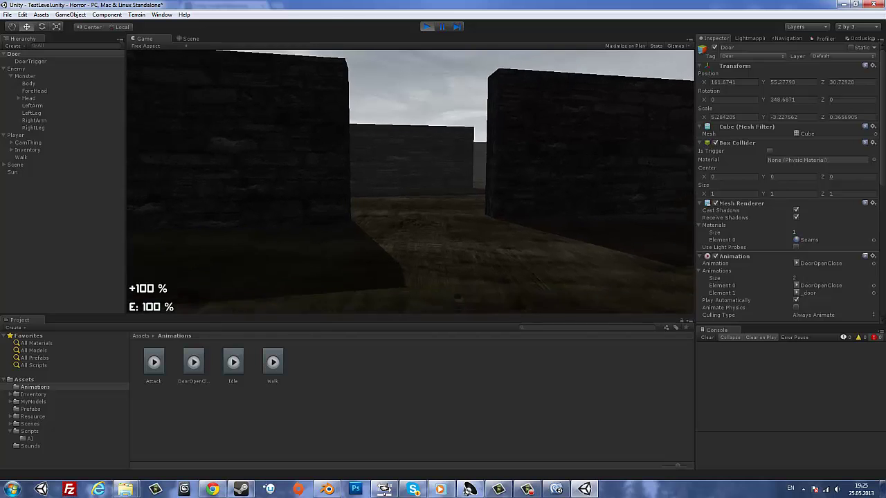
- Walk through the maze to face the door and monster, then stop play mode
key("w")
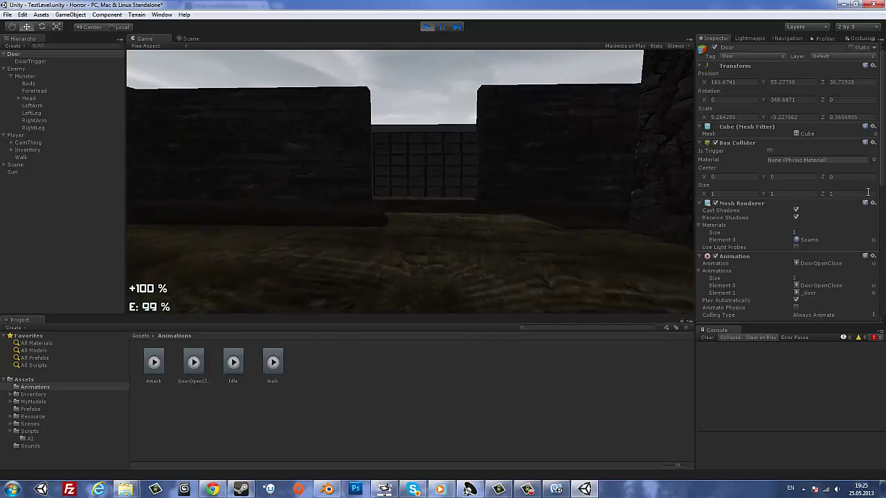
key("w")
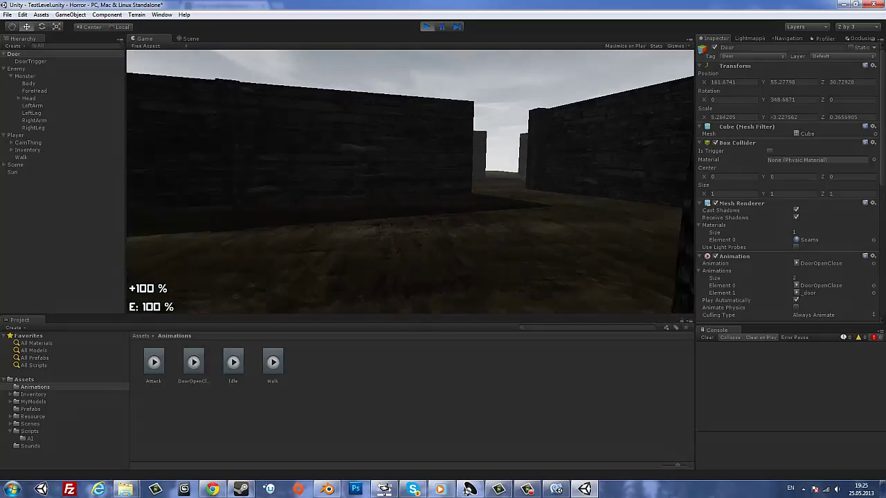
key("w")
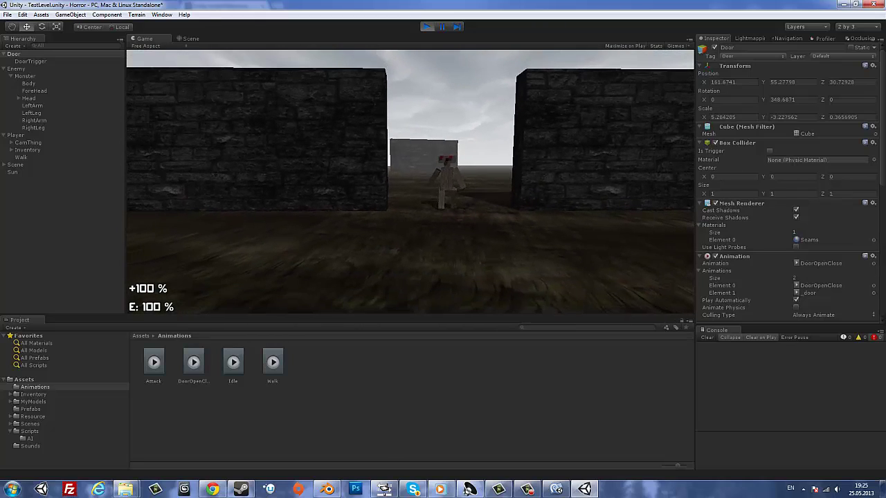
key("w")
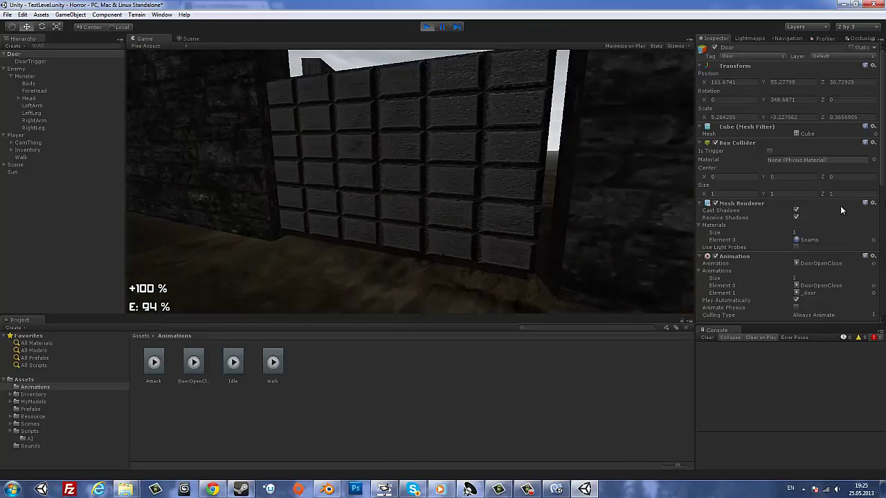
key("w")
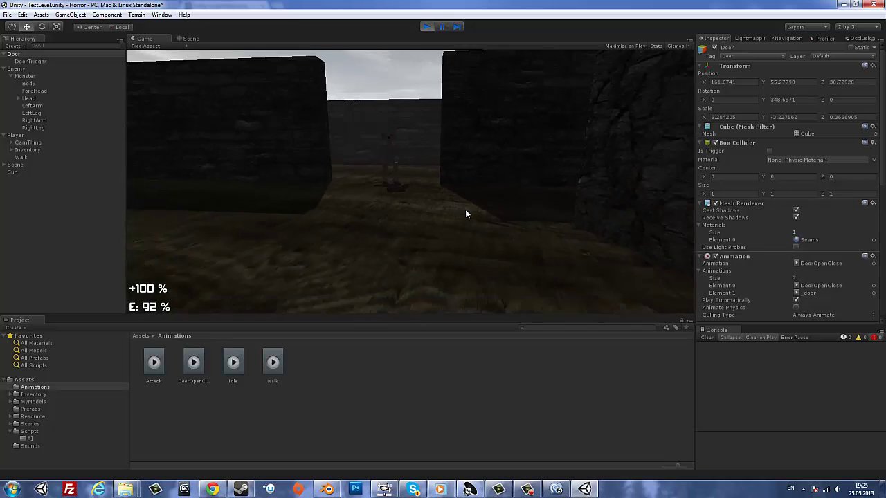
key("s")
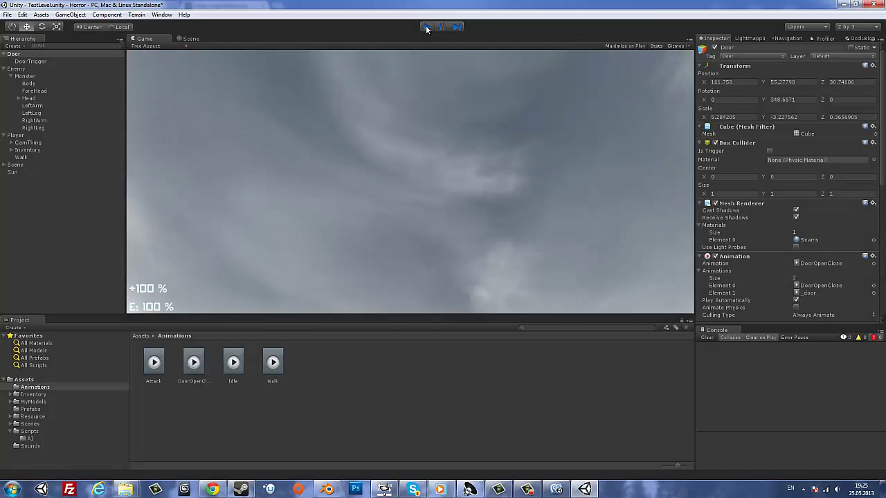
left_click(425, 26)
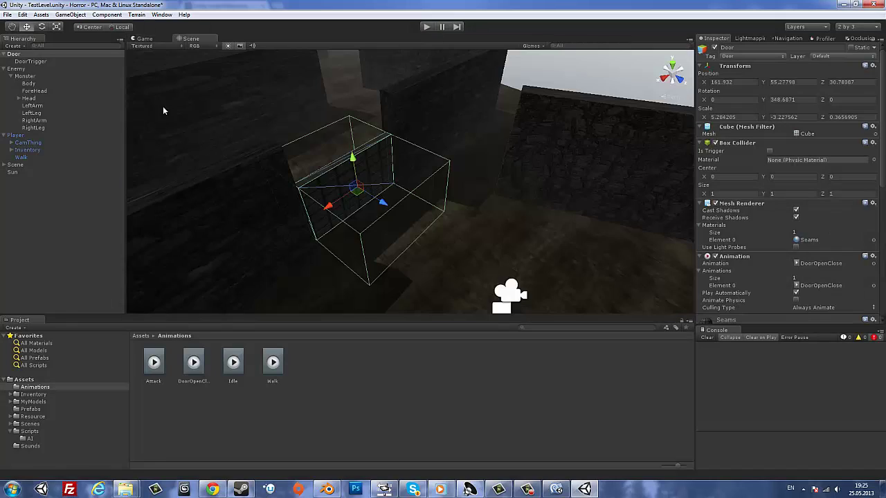
- Collapse Door and Enemy in the Hierarchy, add a Nav Mesh Obstacle to the Door, and press Play
left_click(5, 54)
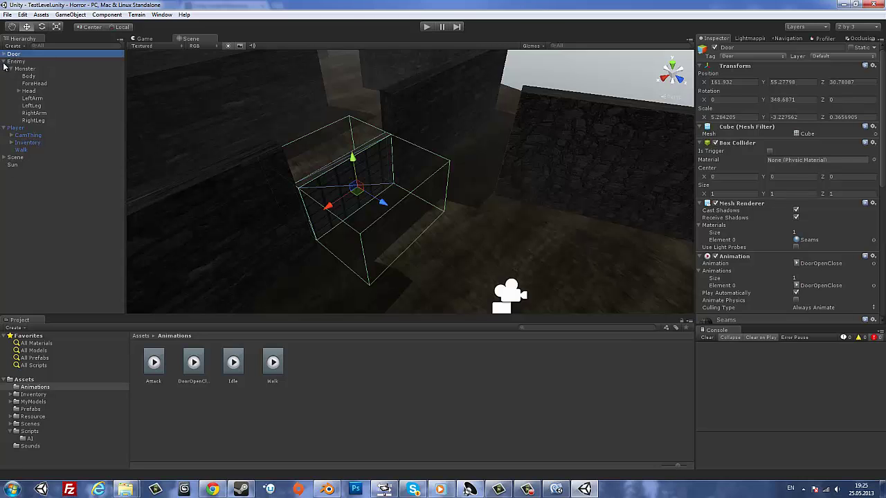
left_click(5, 61)
mouse_move(332, 179)
left_mouse_down("alt")
mouse_move(420, 215)
mouse_move(541, 192)
mouse_move(315, 188)
mouse_move(173, 19)
left_mouse_up("alt")
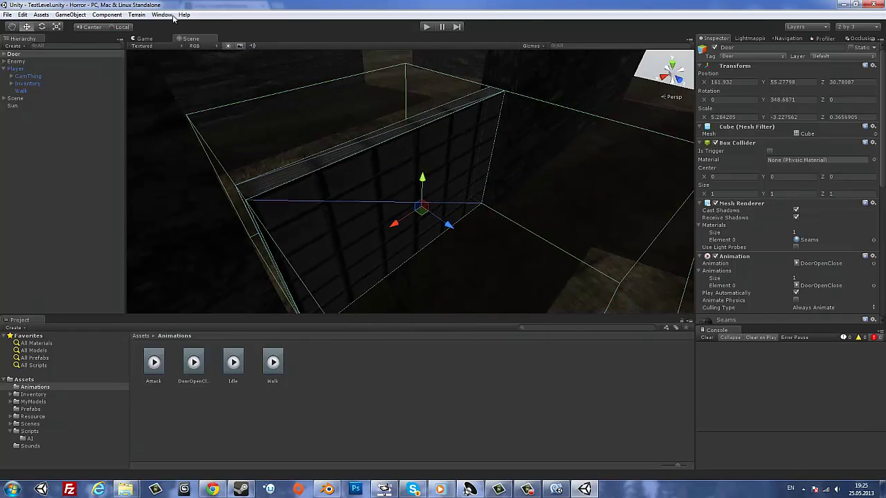
left_click(73, 15)
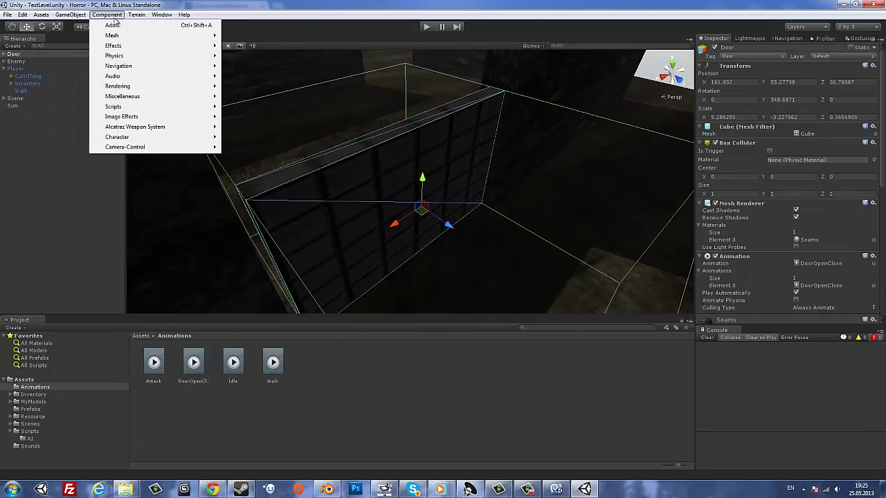
left_click(291, 89)
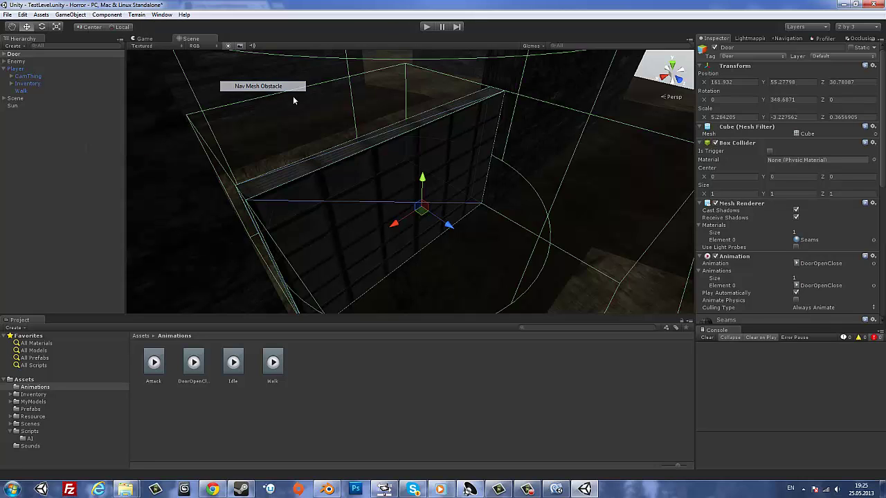
mouse_move(292, 95)
left_mouse_down("alt")
mouse_move(401, 158)
mouse_move(409, 80)
left_mouse_up("alt")
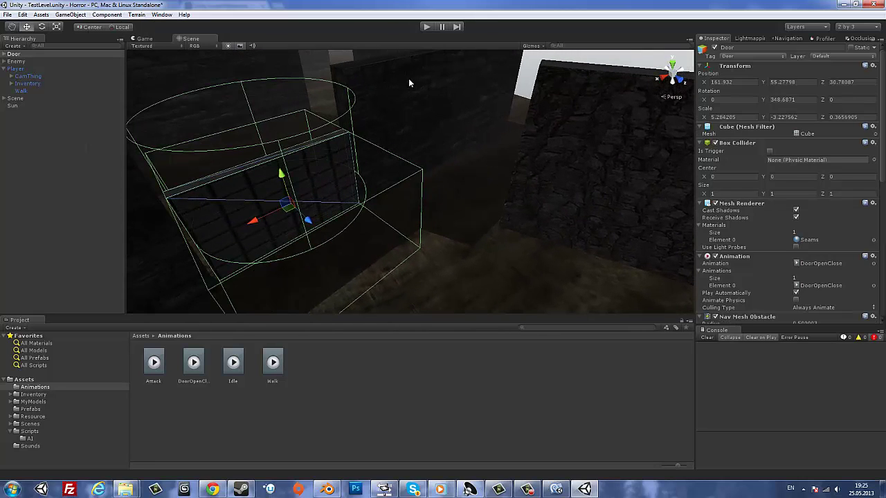
left_click(424, 26)
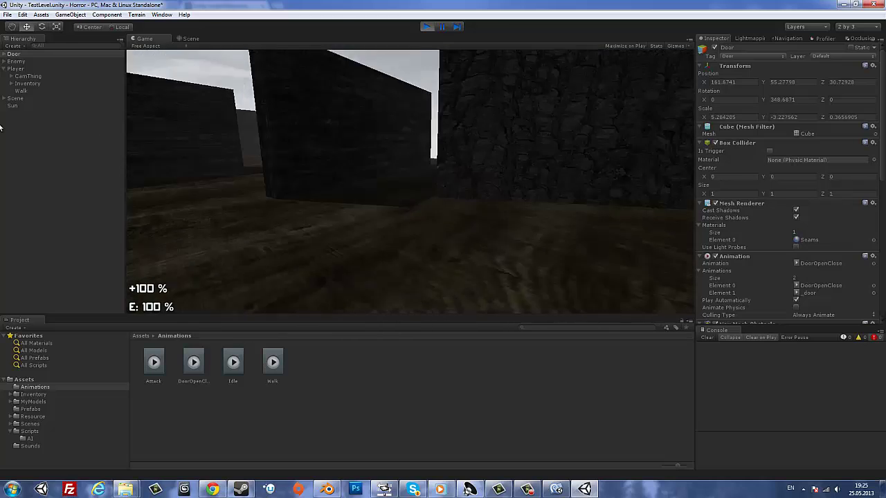
- Run through the maze past the door while the enemy chases, then exit play mode
key("w")
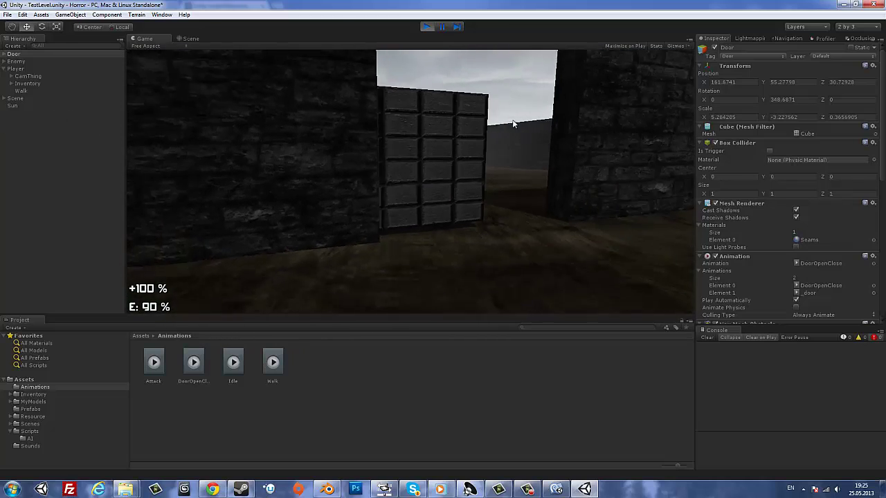
key("w")
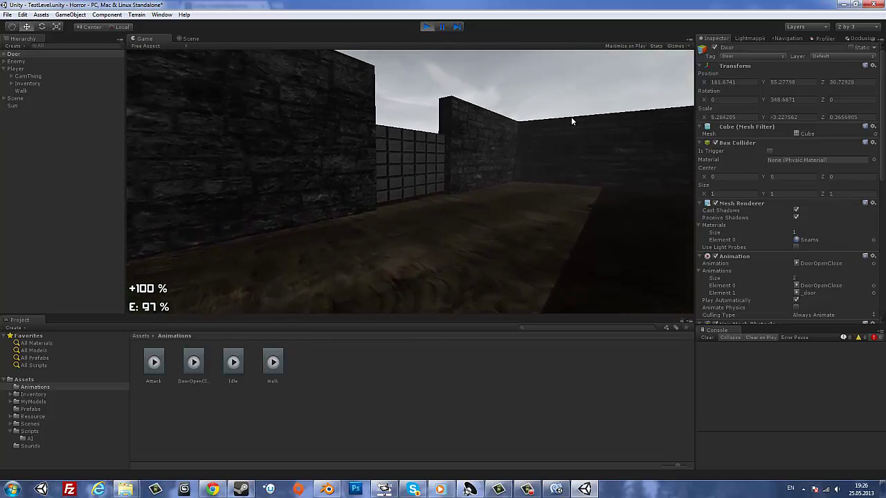
key("a")
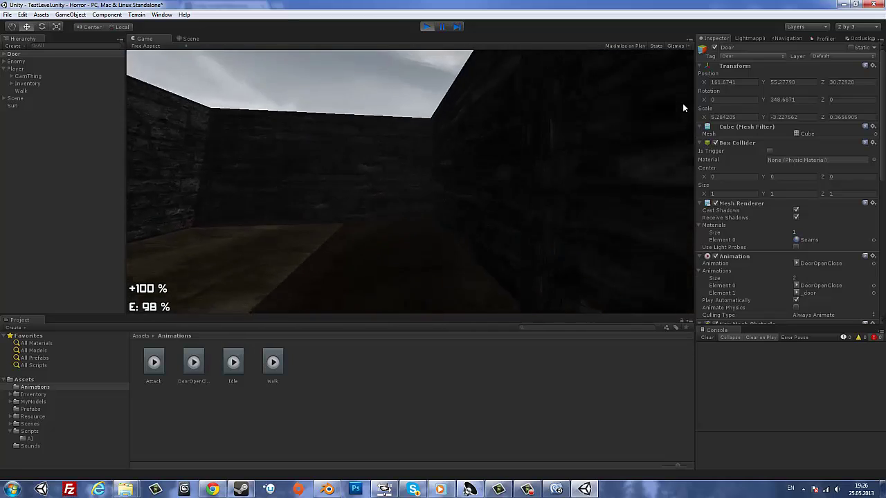
key("w")
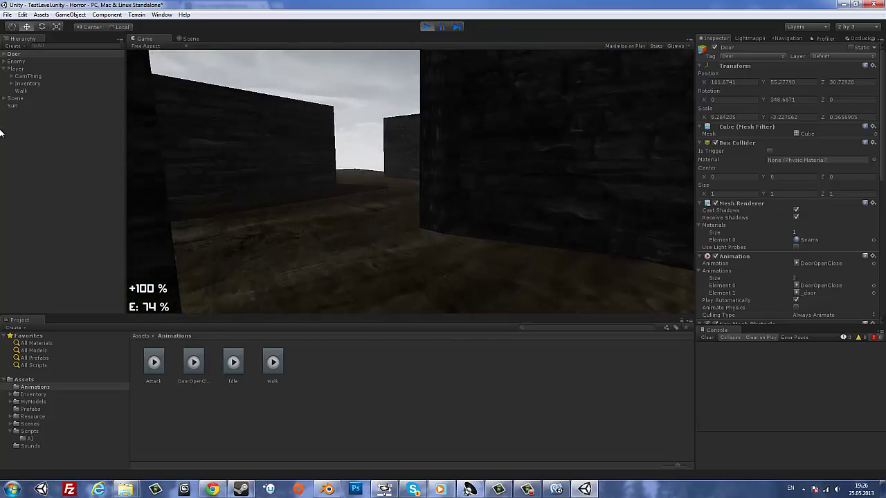
key("w")
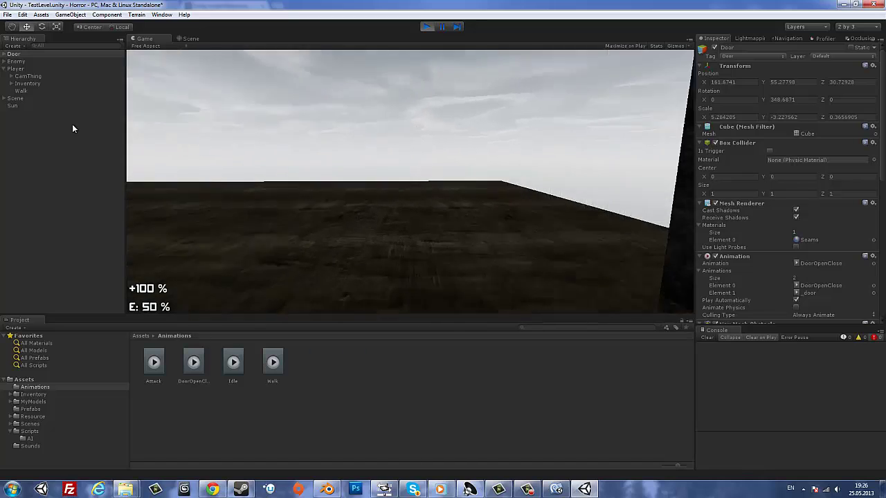
key("w")
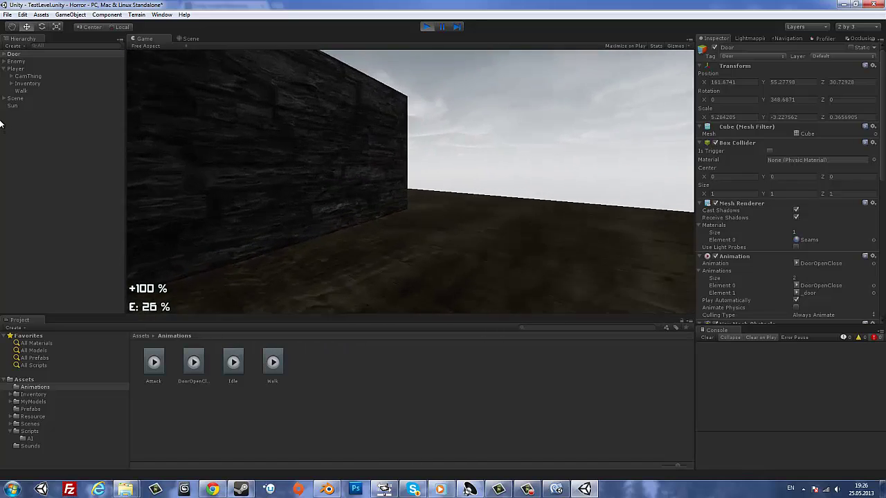
key("w")
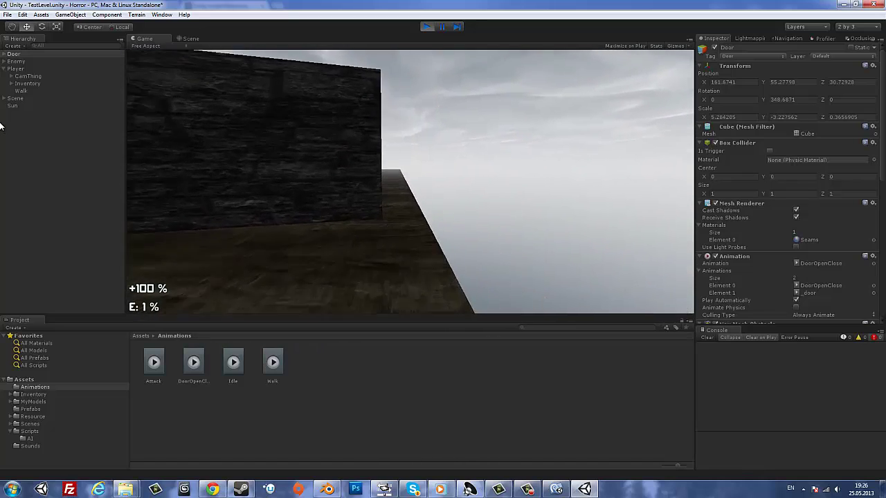
key("w")
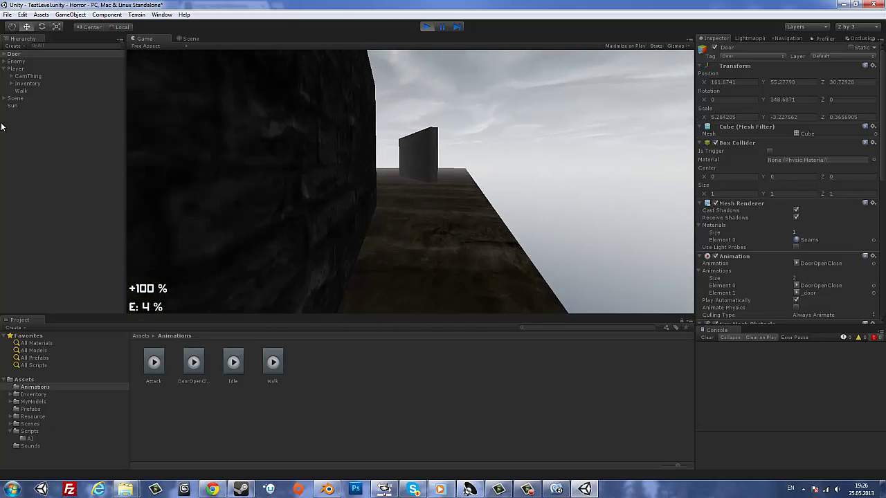
key("w")
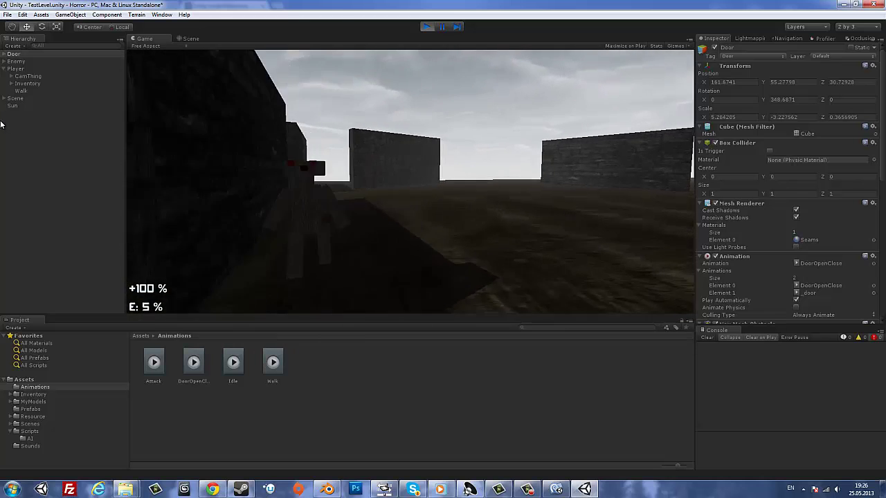
key("w")
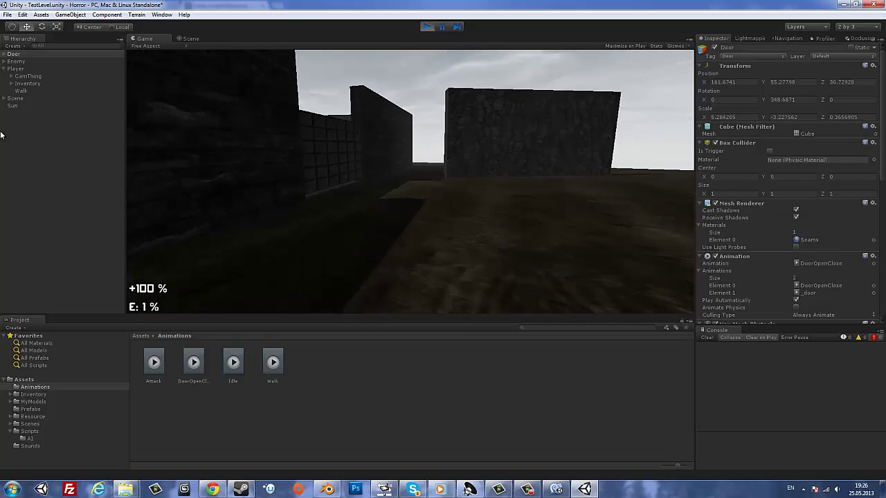
key("w")
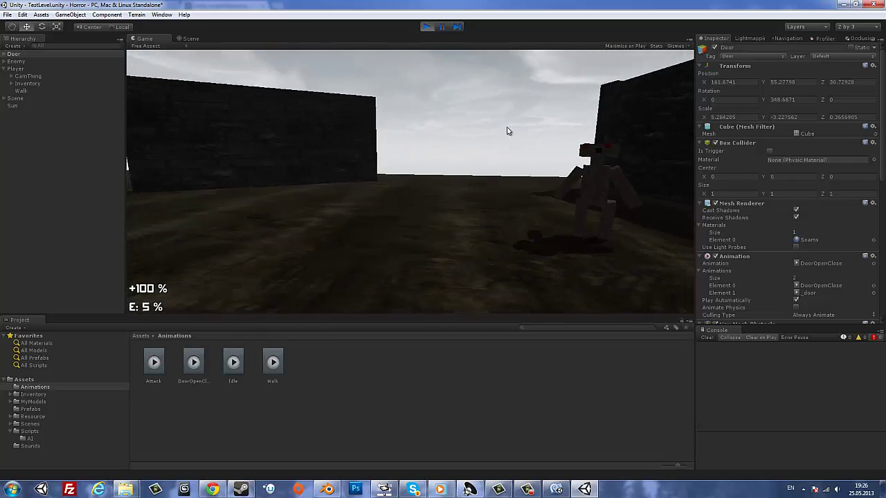
left_click(426, 27)
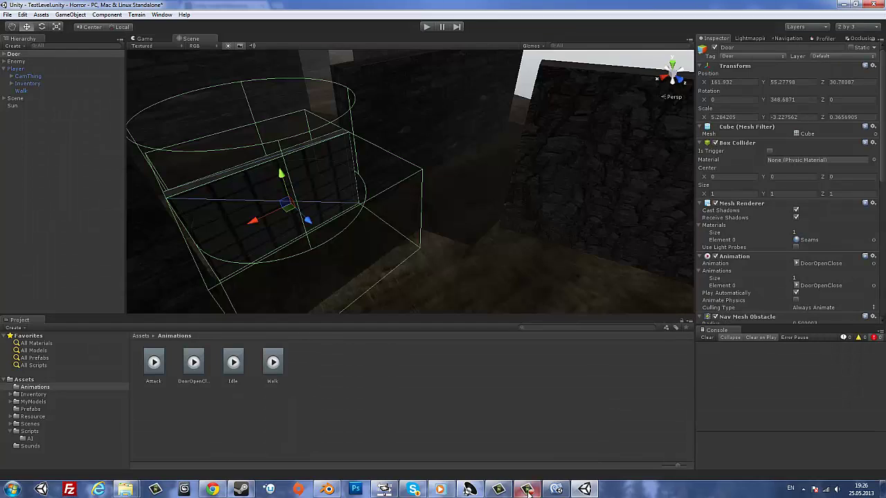